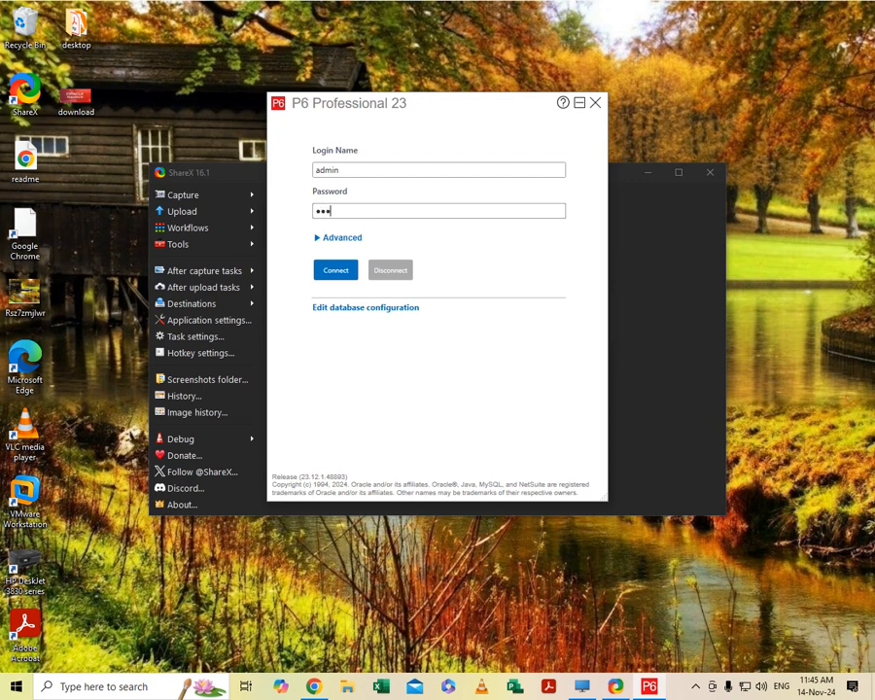
# - Log in to the P6 database with the entered credentials and dismiss the industry warning
pyautogui.press('Return')
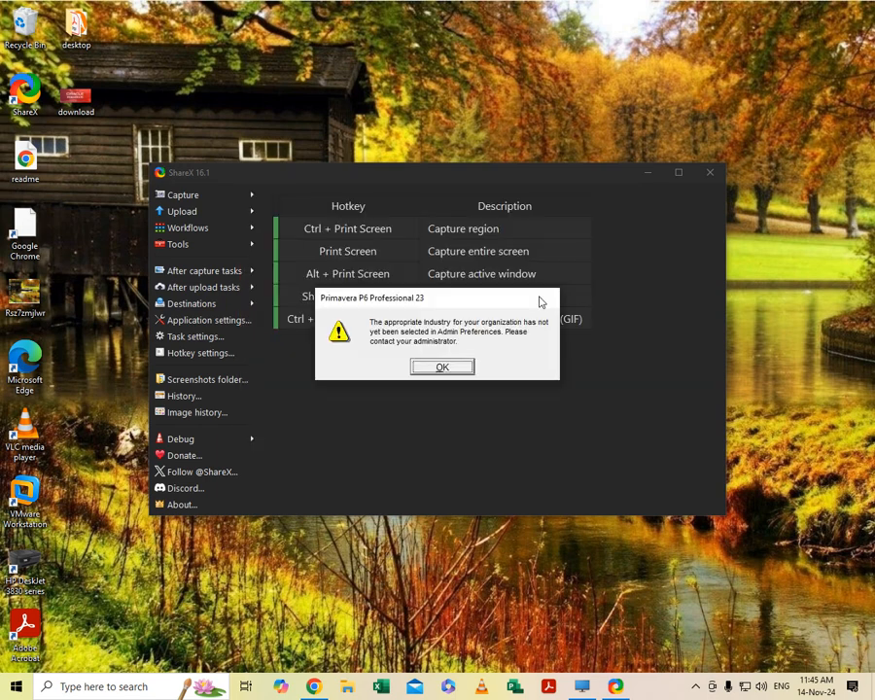
pyautogui.click(443, 368)
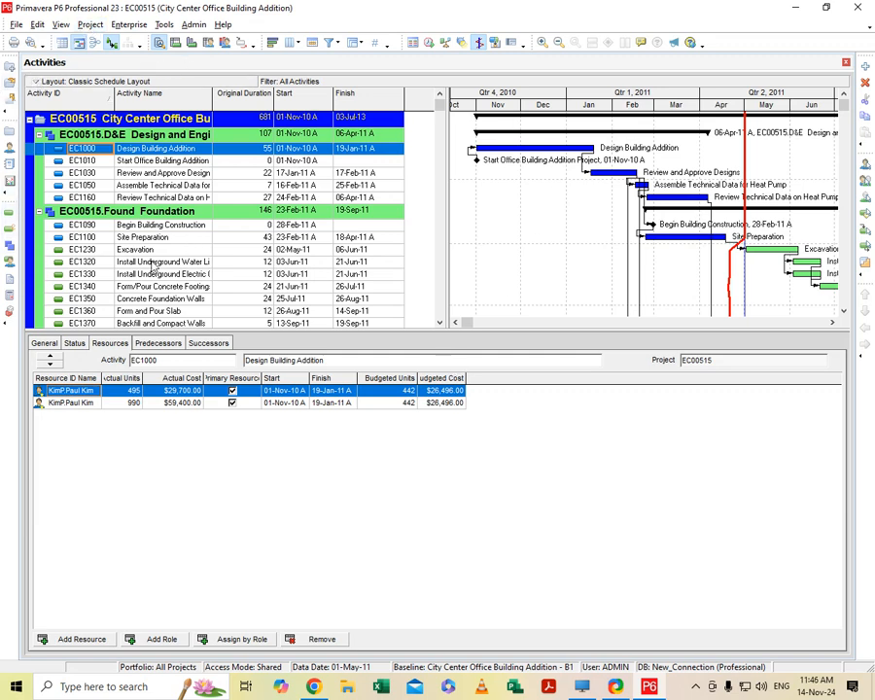
# - Open the project's WBS view and widen its table area and WBS Code column
pyautogui.click(11, 249)
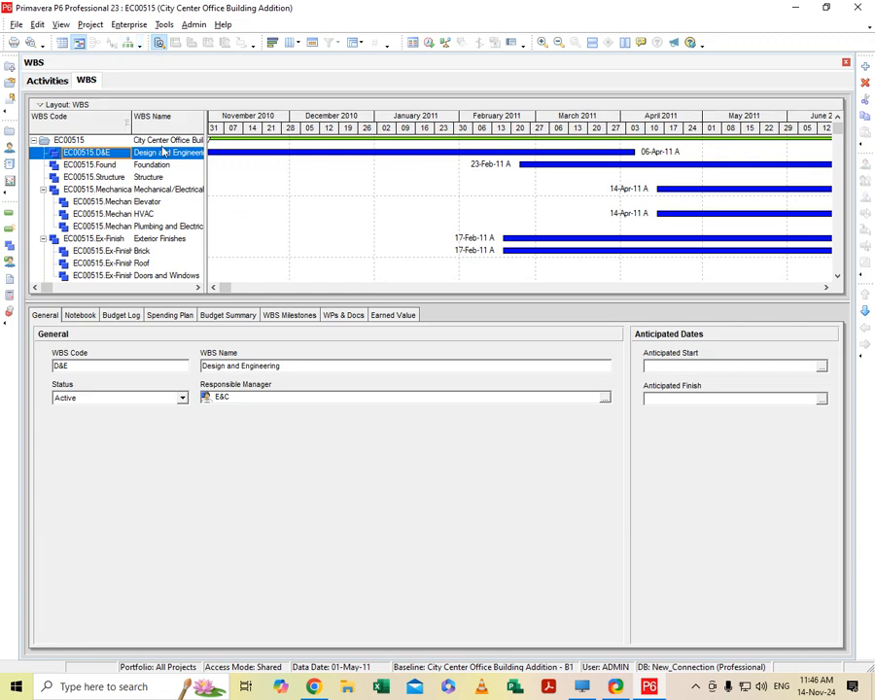
pyautogui.moveTo(207, 152); pyautogui.dragTo(303, 163)
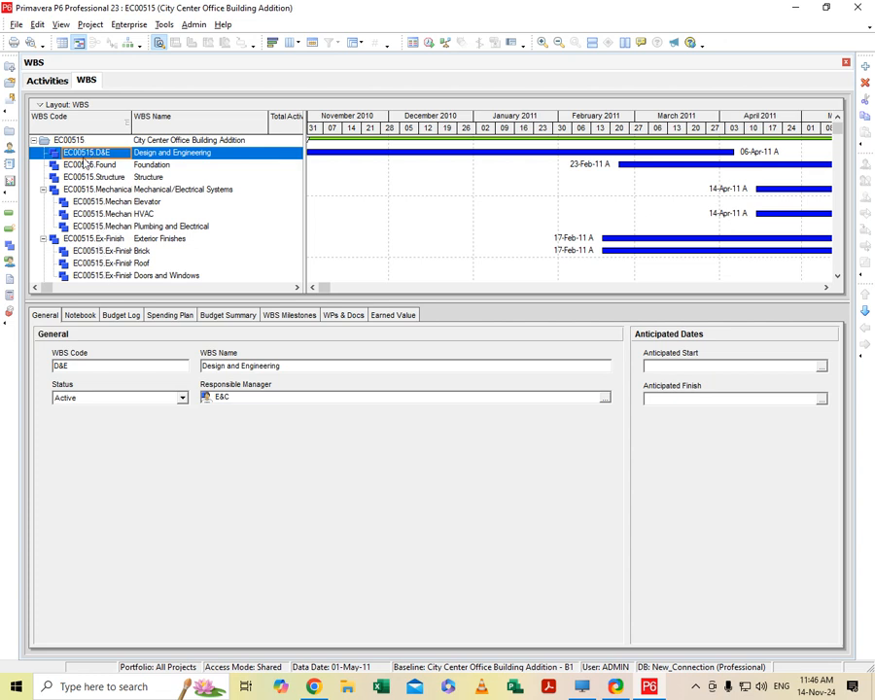
pyautogui.moveTo(131, 117); pyautogui.dragTo(149, 118)
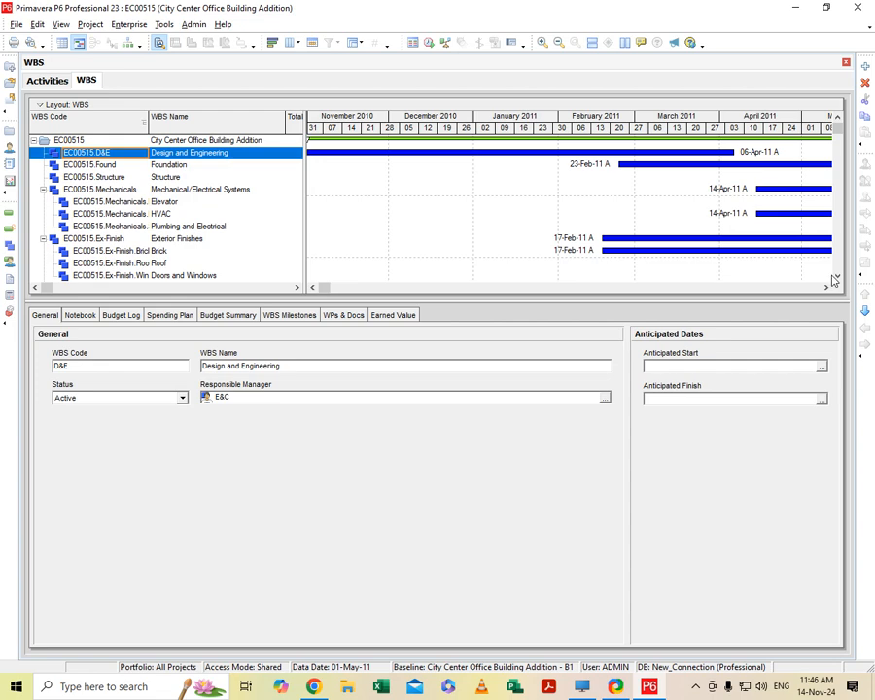
# - Examine the City Center Office Building Addition WBS hierarchy, going through its elements from Foundation down to Paint and Interior Finishes
pyautogui.scroll(-3, 834, 281)
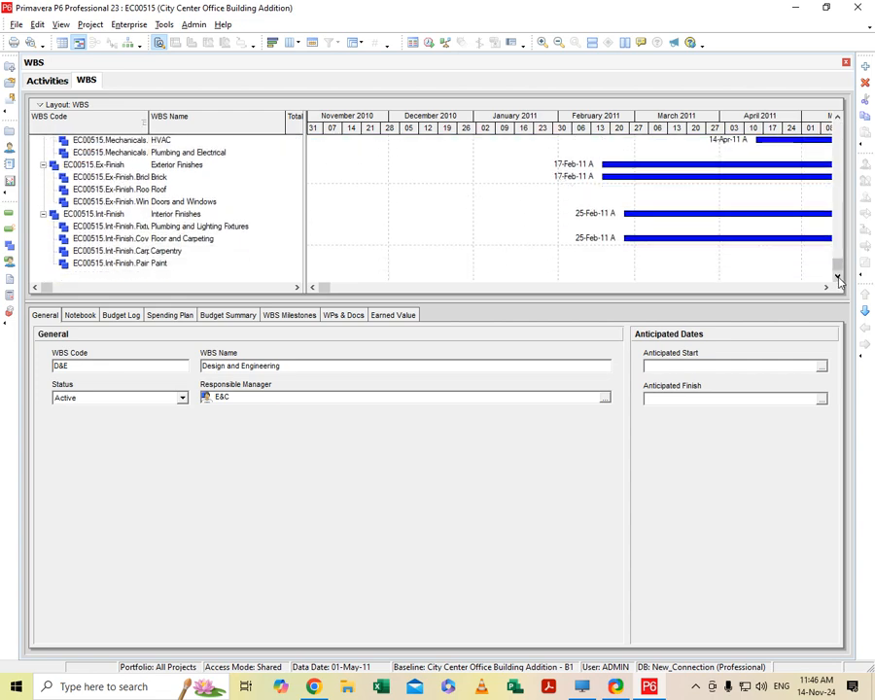
pyautogui.scroll(3, 836, 112)
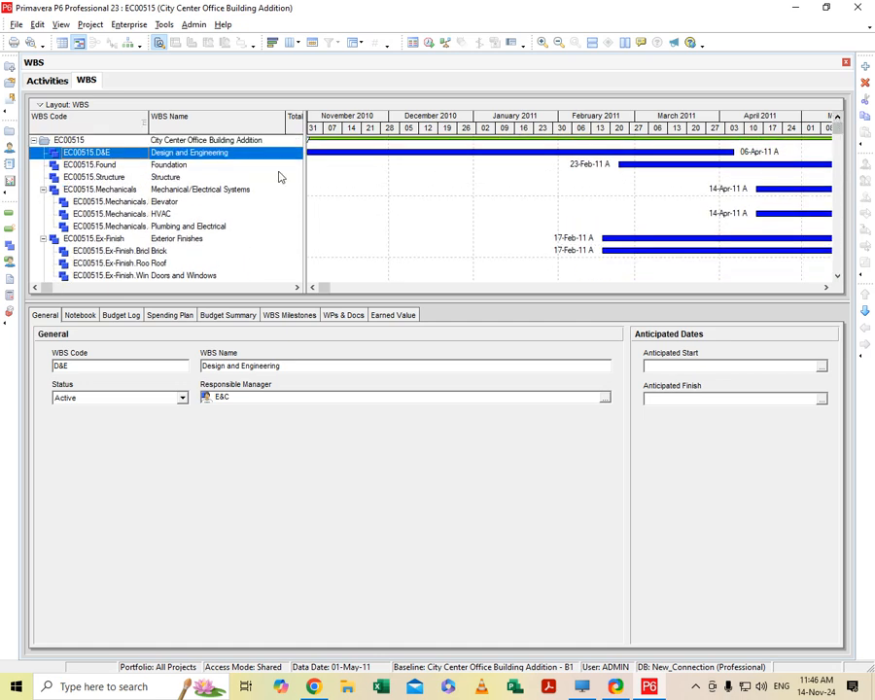
pyautogui.click(167, 167)
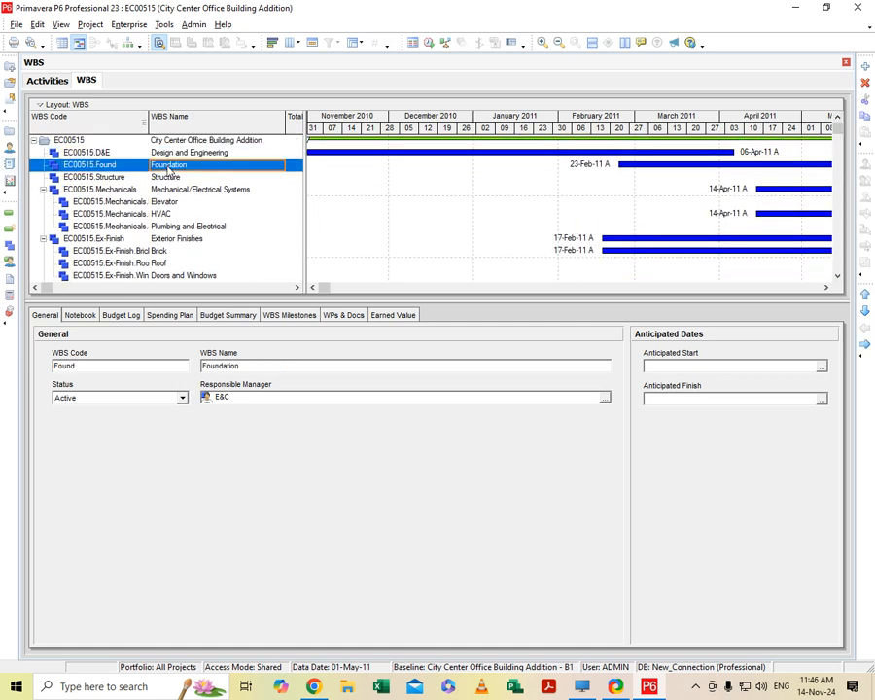
pyautogui.press('Down')
pyautogui.press('Down')
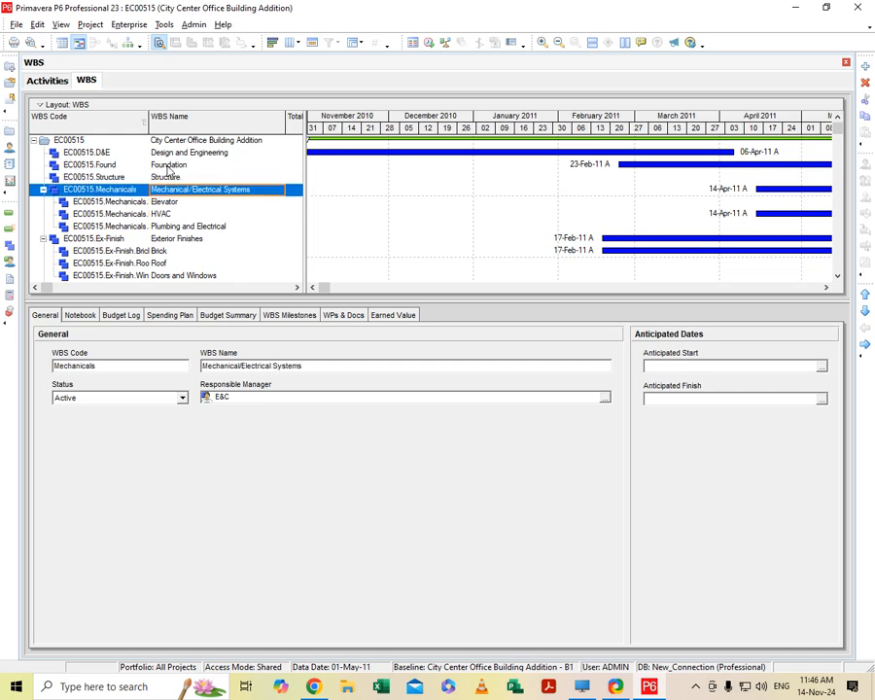
pyautogui.press('Down')
pyautogui.press('Down')
pyautogui.press('Down')
pyautogui.press('Down')
pyautogui.press('Down')
pyautogui.press('Down')
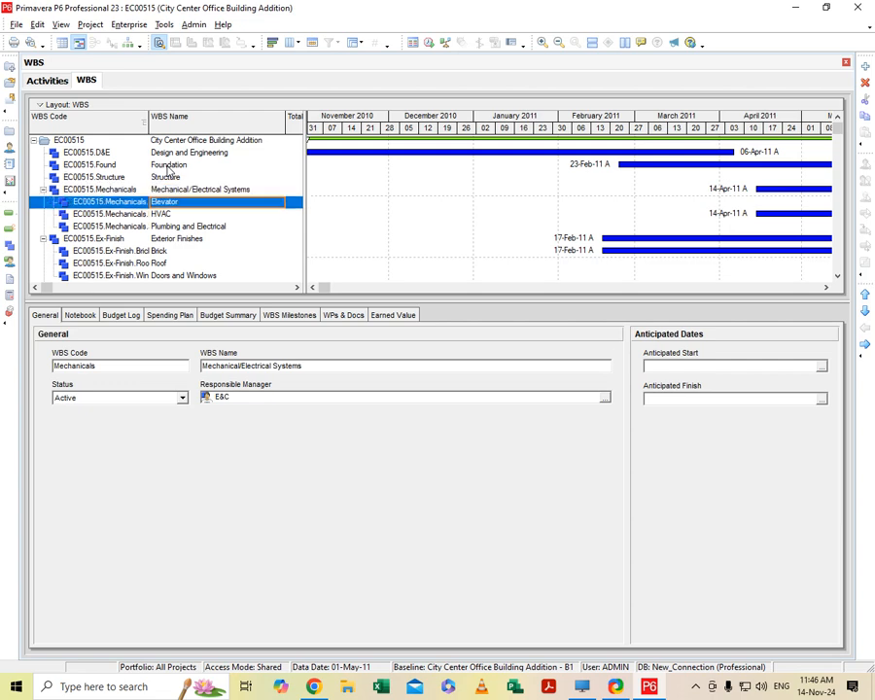
pyautogui.press('Down')
pyautogui.press('Down')
pyautogui.press('Down')
pyautogui.press('Down')
pyautogui.press('Down')
pyautogui.press('Down')
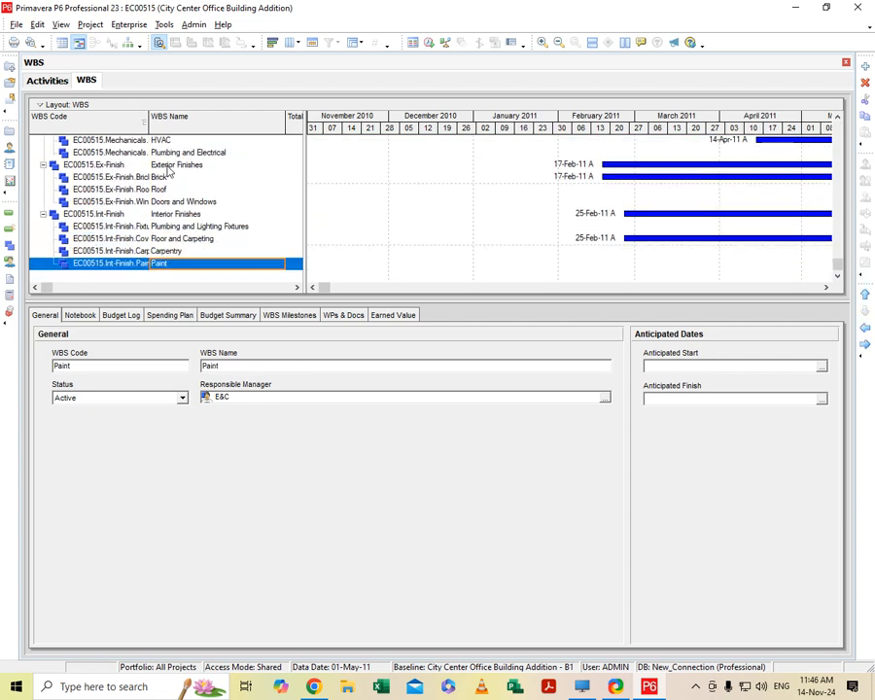
pyautogui.press('Up')
pyautogui.press('Up')
pyautogui.press('Up')
pyautogui.press('Up')
pyautogui.press('Up')
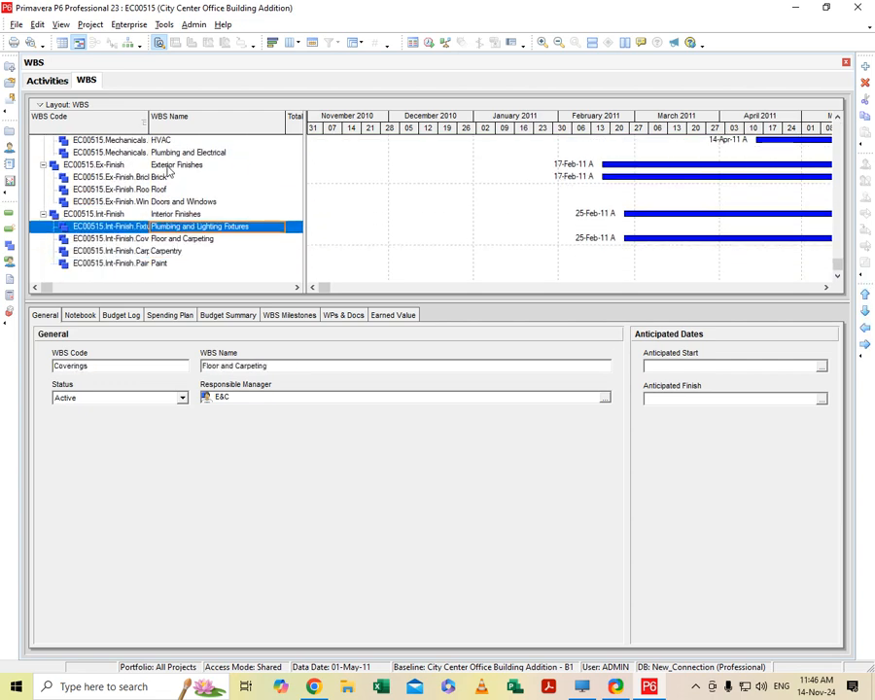
pyautogui.click(106, 215)
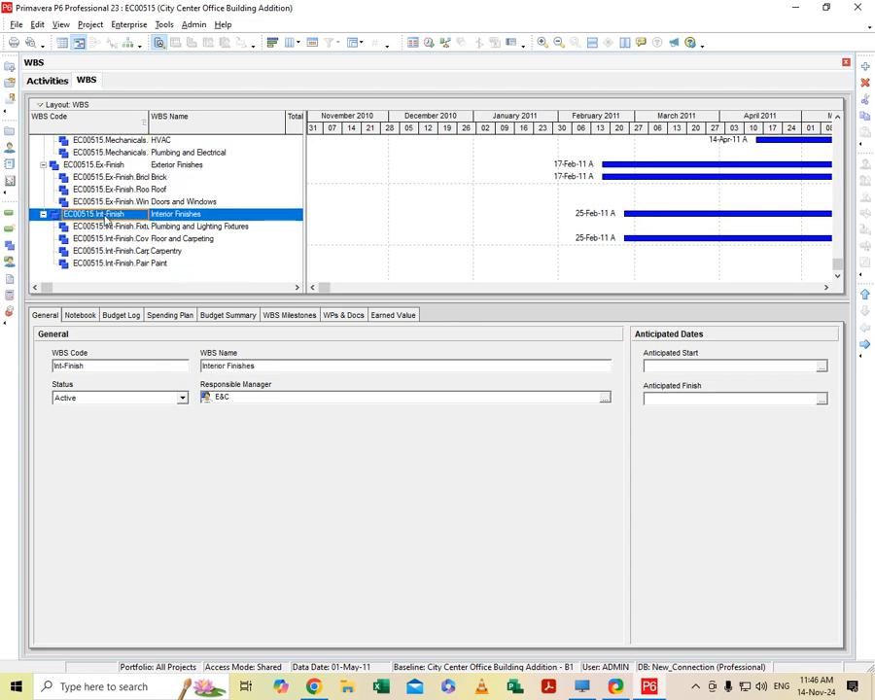
# - Add a new WBS element beneath Paint in the Interior Finishes branch
pyautogui.click(152, 265)
pyautogui.rightClick(197, 270)
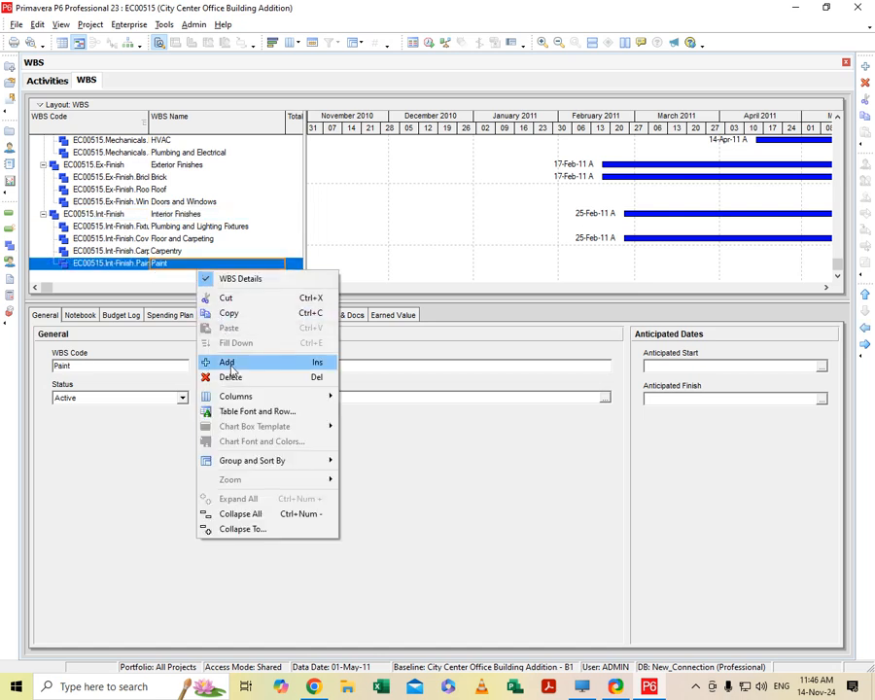
pyautogui.click(228, 362)
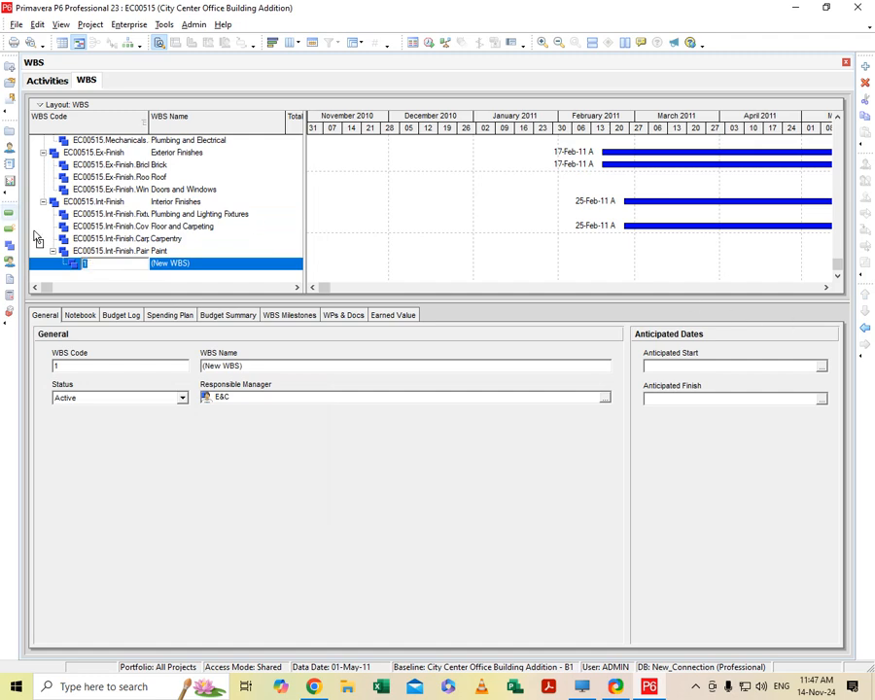
# - Outdent the new WBS element two levels to the project's main level, then indent it two levels back under Paint
pyautogui.click(866, 329)
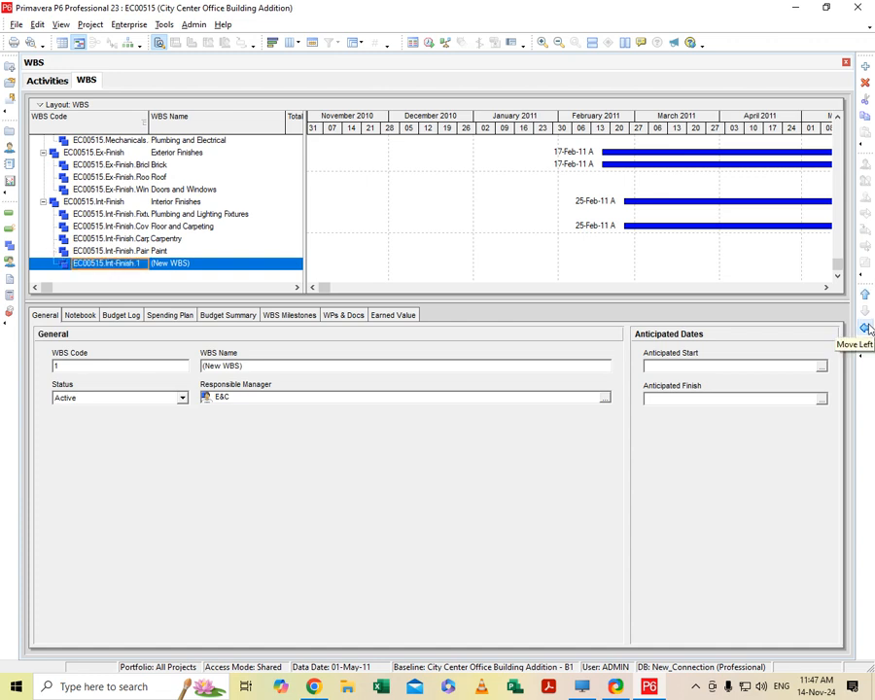
pyautogui.click(867, 329)
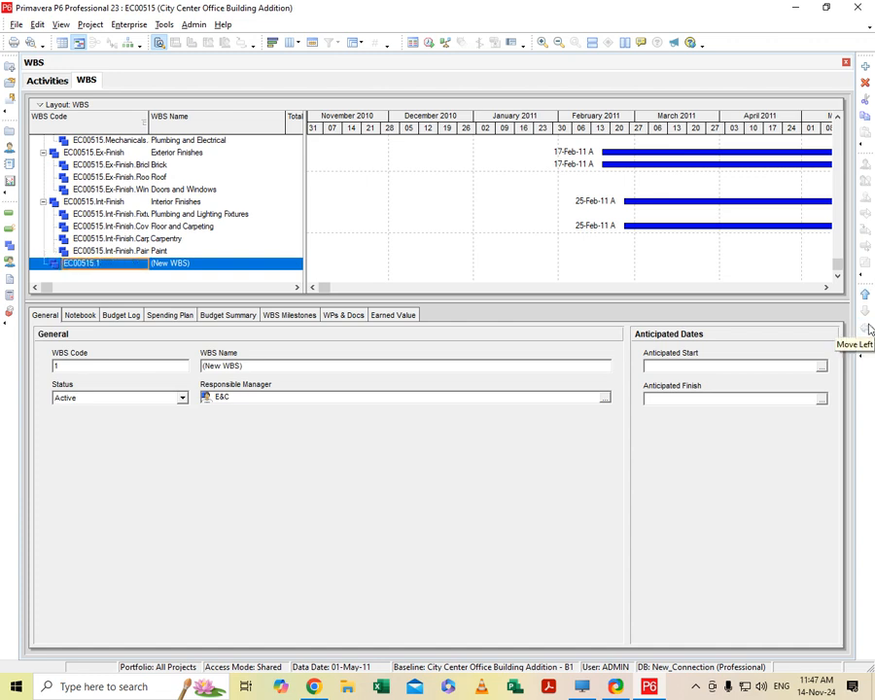
pyautogui.click(866, 344)
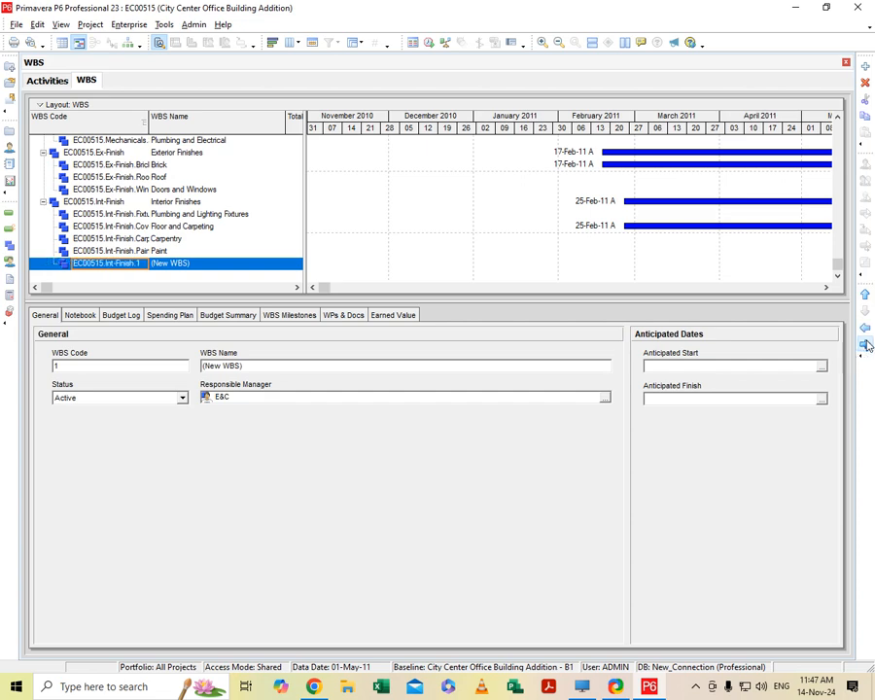
pyautogui.click(866, 345)
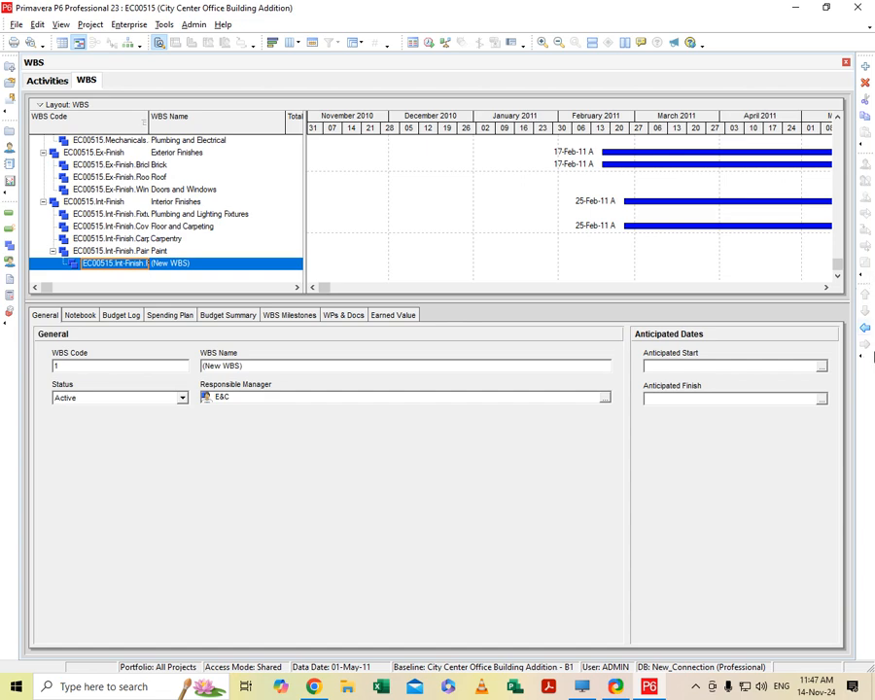
# - Delete the new WBS element under Paint and confirm the deletion
pyautogui.rightClick(95, 265)
pyautogui.click(137, 368)
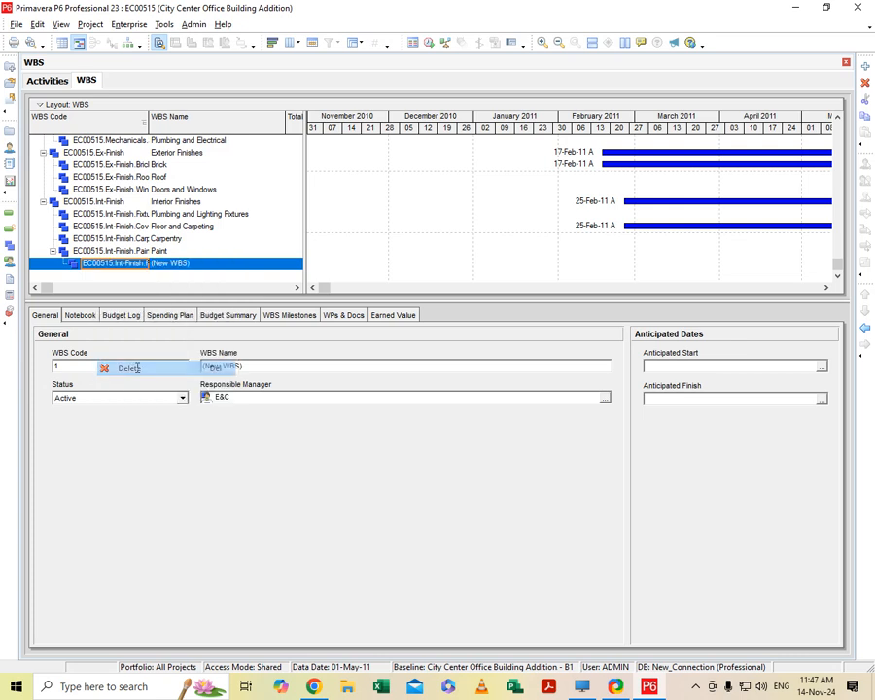
pyautogui.click(411, 363)
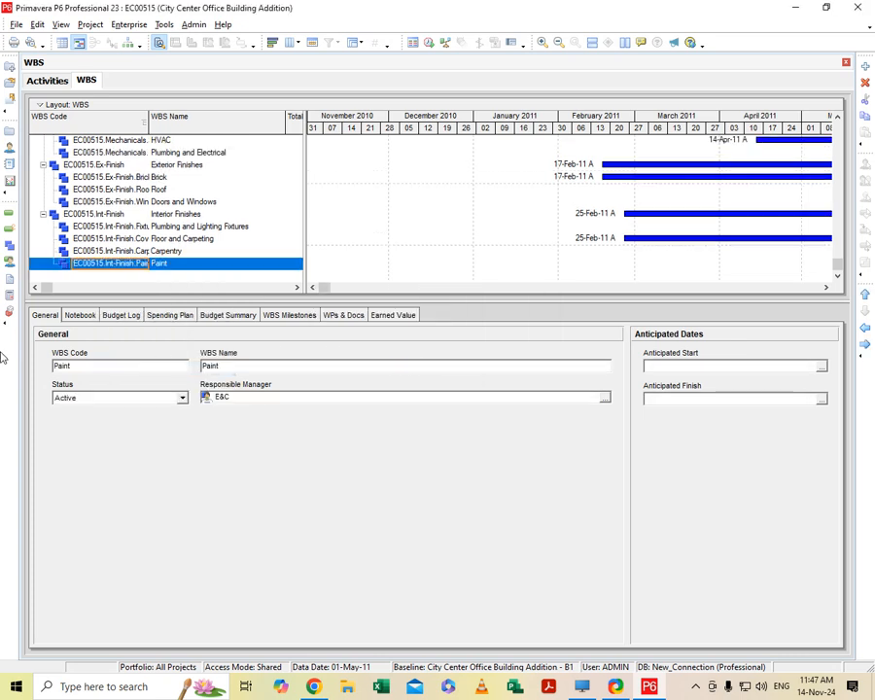
# - Review the parent and child WBS levels across the whole project, from Design and Engineering through Interior Finishes
pyautogui.scroll(1, 311, 261)
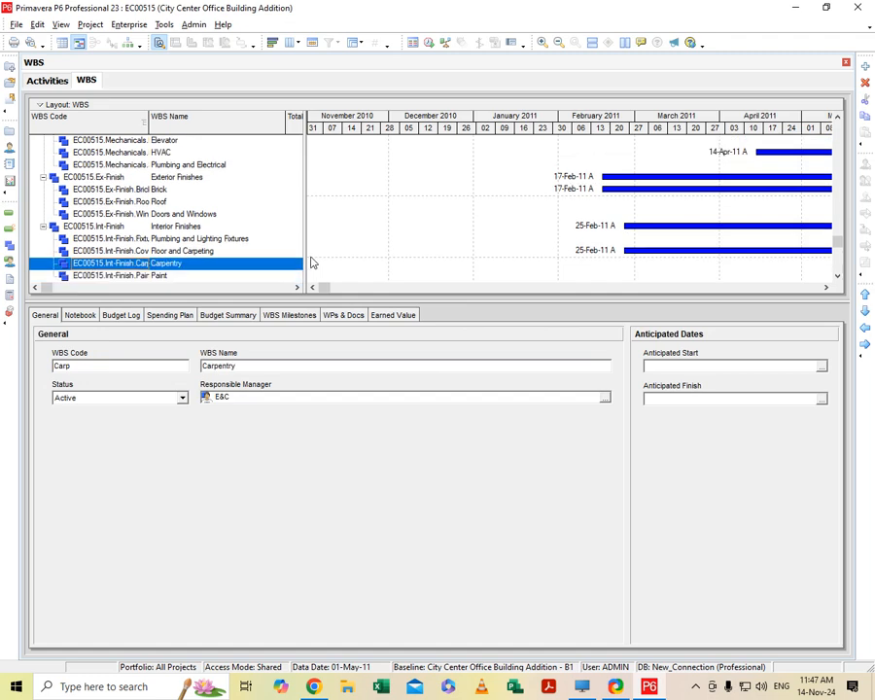
pyautogui.scroll(5, 312, 262)
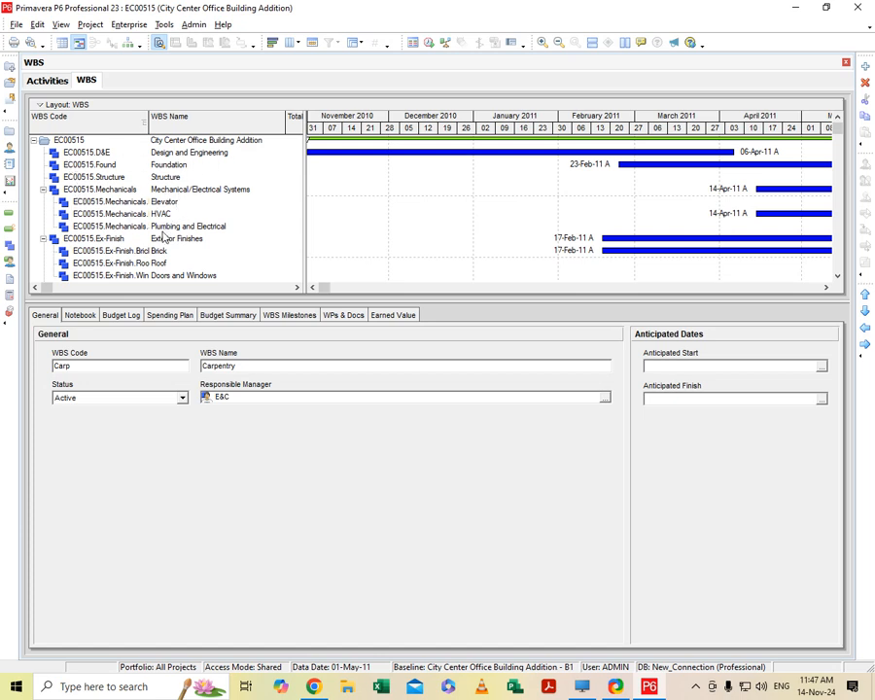
pyautogui.scroll(-1, 176, 255)
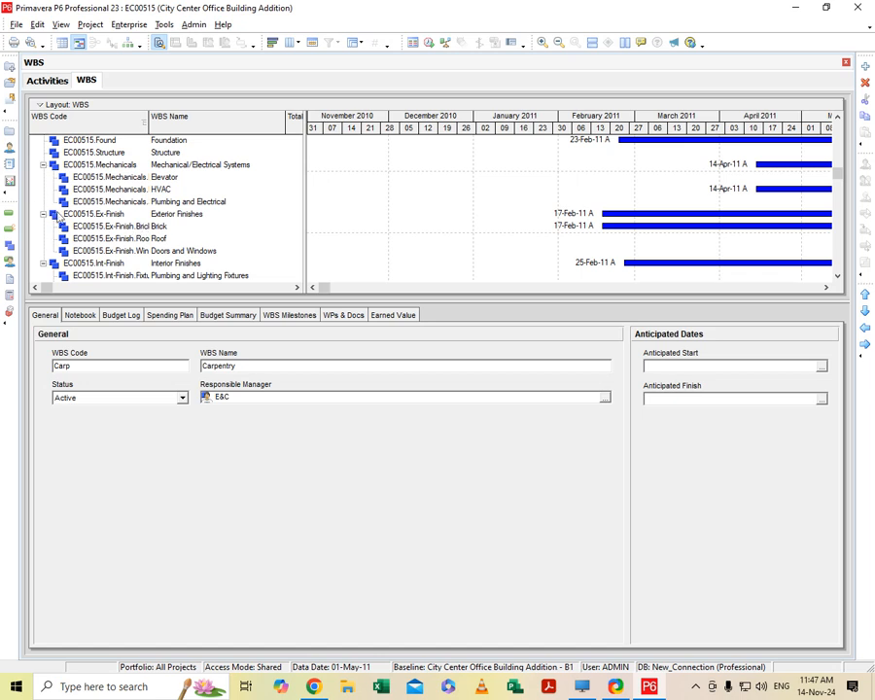
pyautogui.scroll(-2, 117, 252)
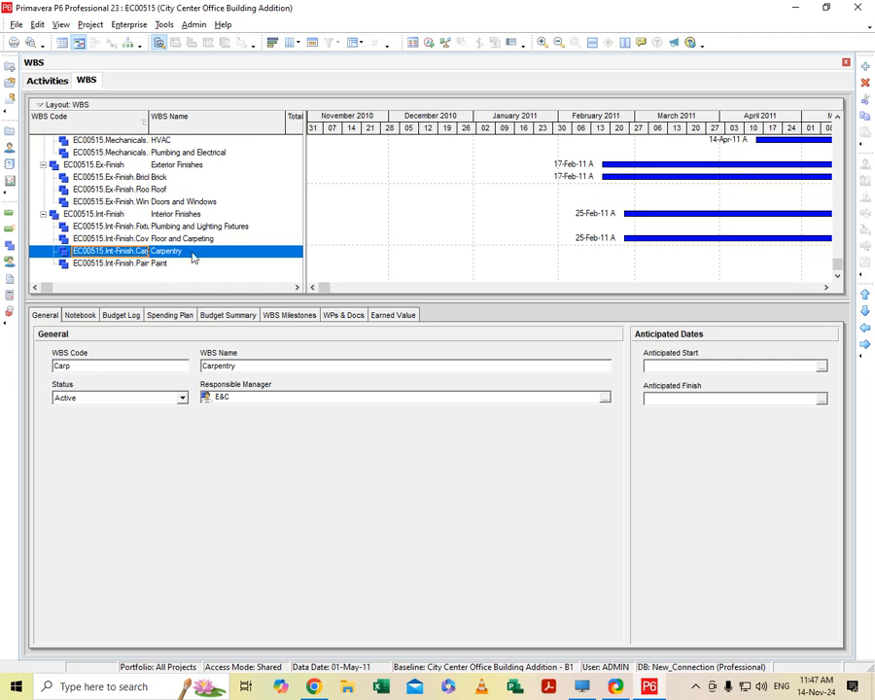
pyautogui.scroll(2, 160, 255)
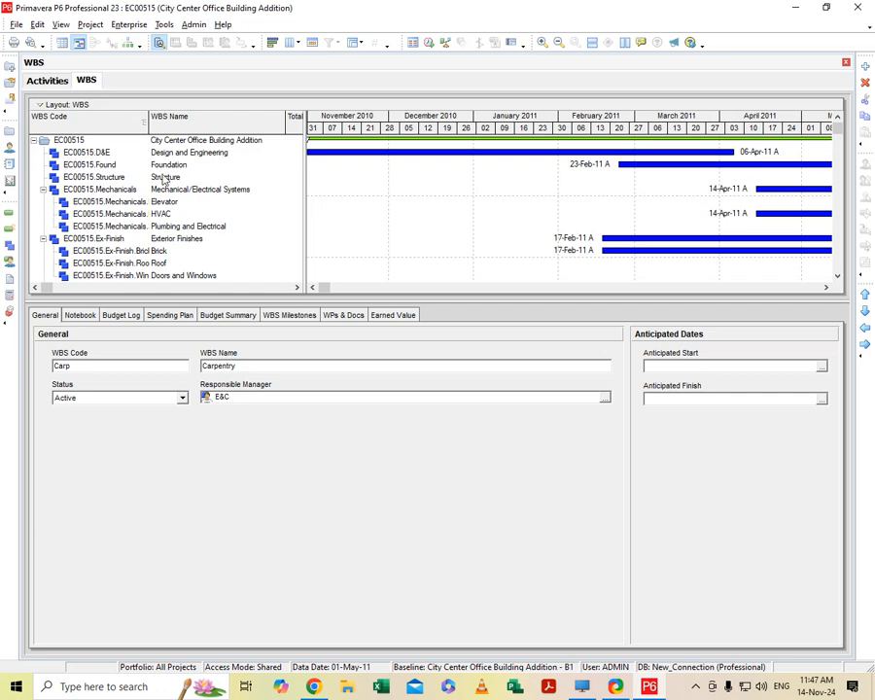
pyautogui.scroll(-1, 215, 208)
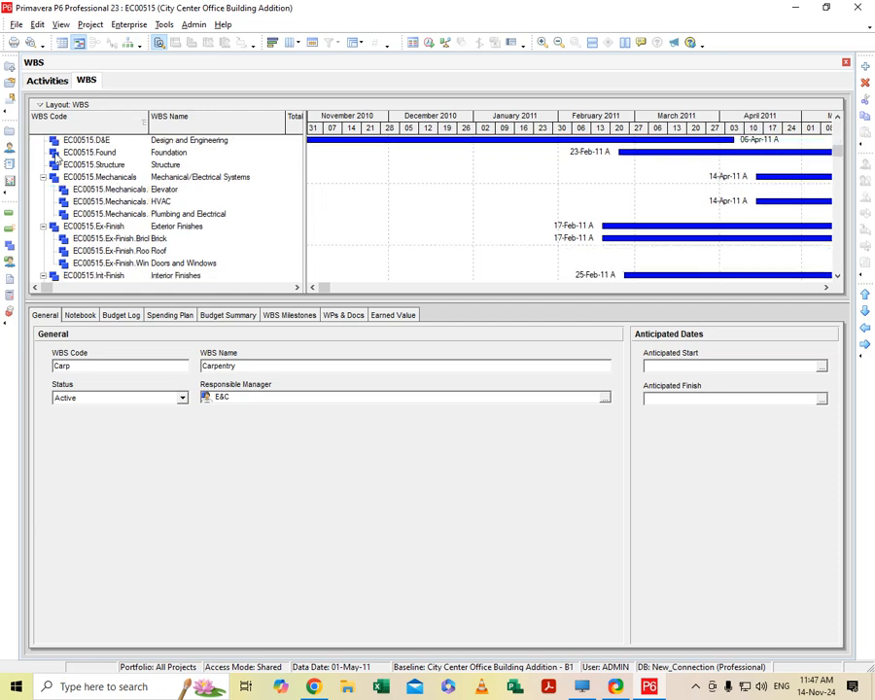
pyautogui.scroll(-3, 223, 247)
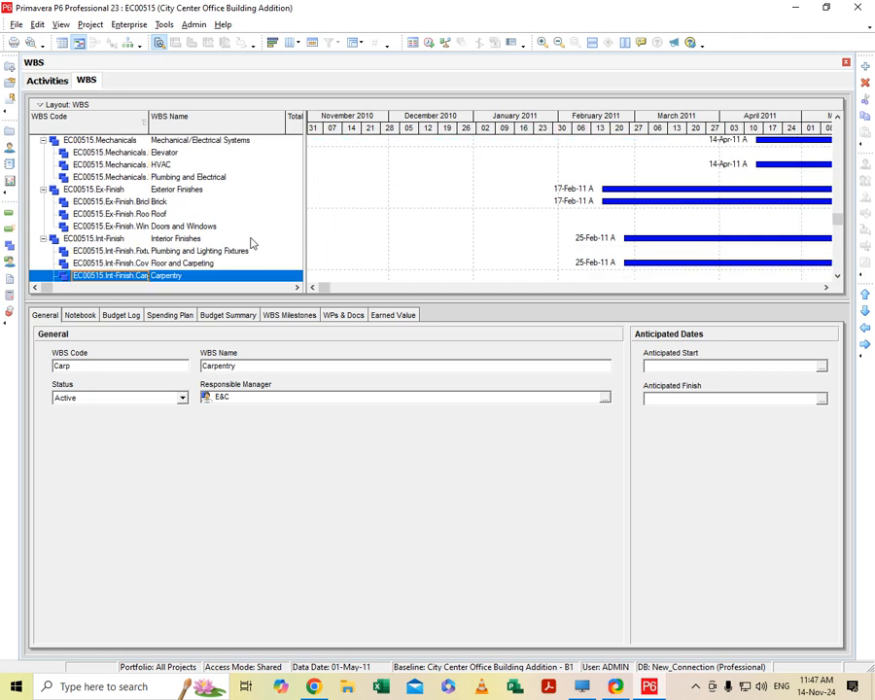
pyautogui.scroll(2, 251, 242)
pyautogui.scroll(2, 230, 218)
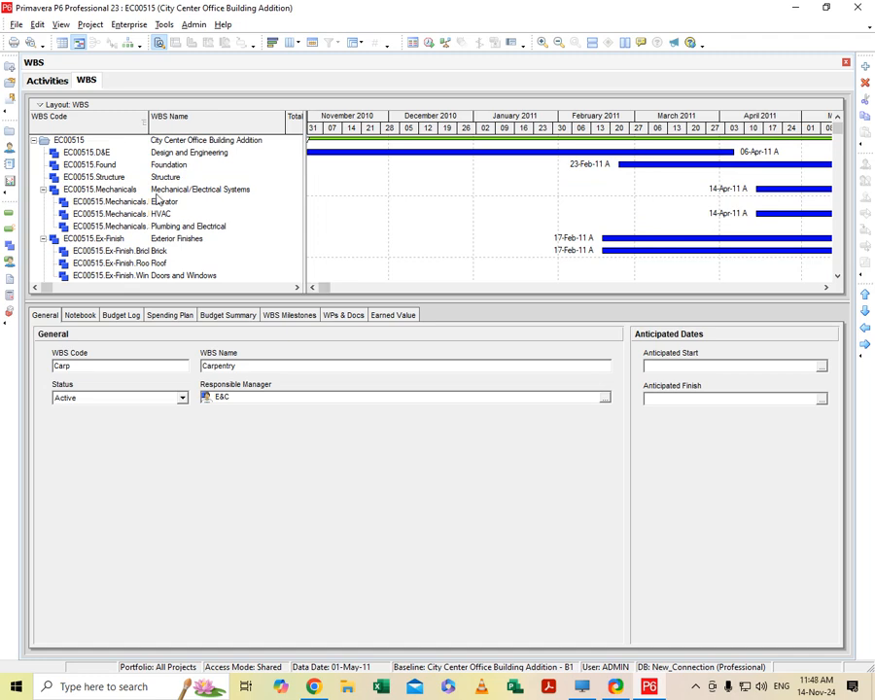
# - Add a new WBS element under Paint in the Interior Finishes branch, keeping the WBS code 1
pyautogui.scroll(-2, 231, 218)
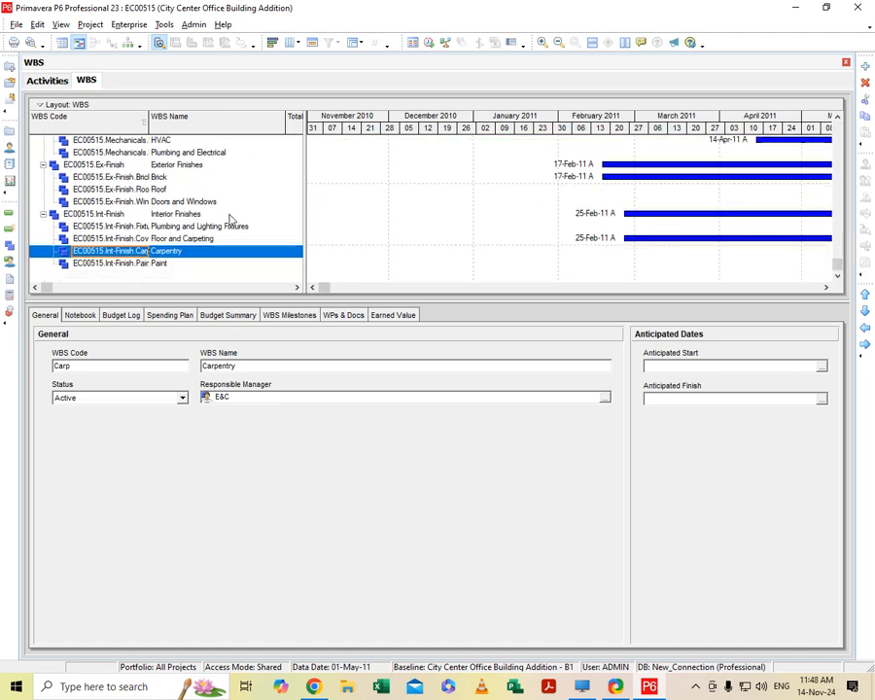
pyautogui.click(121, 263)
pyautogui.rightClick(119, 261)
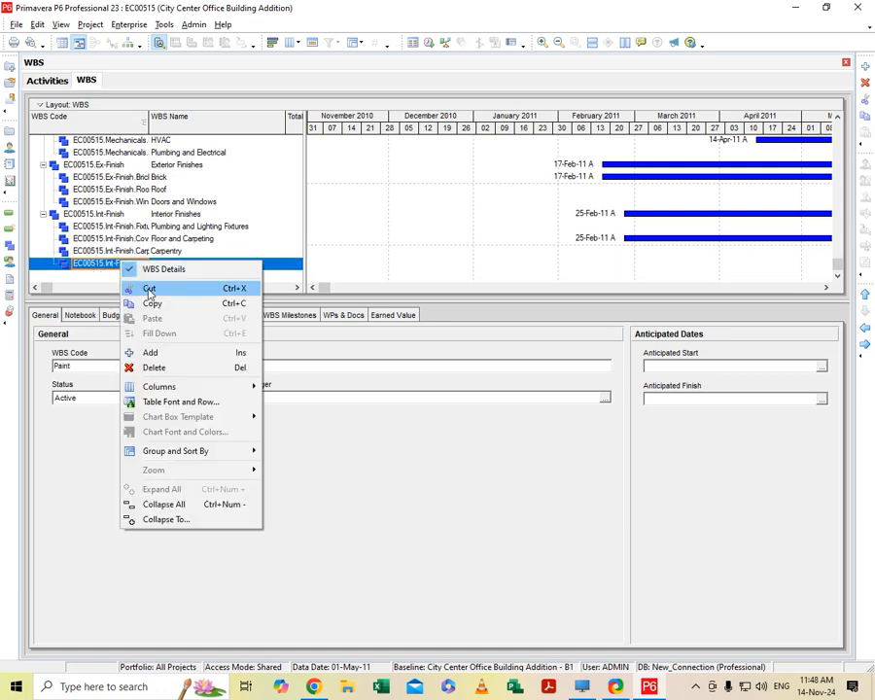
pyautogui.click(151, 353)
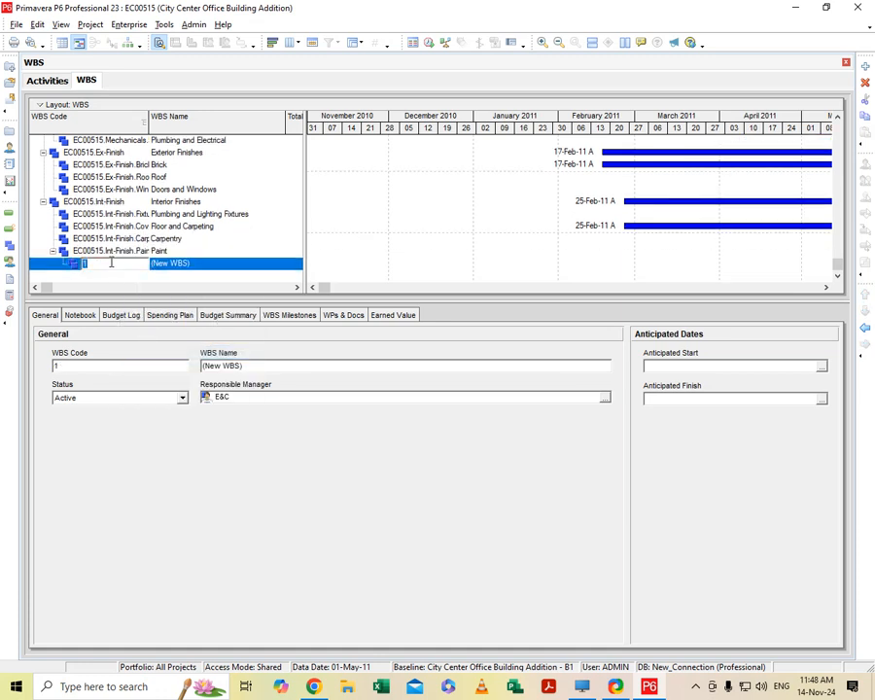
pyautogui.click(181, 264)
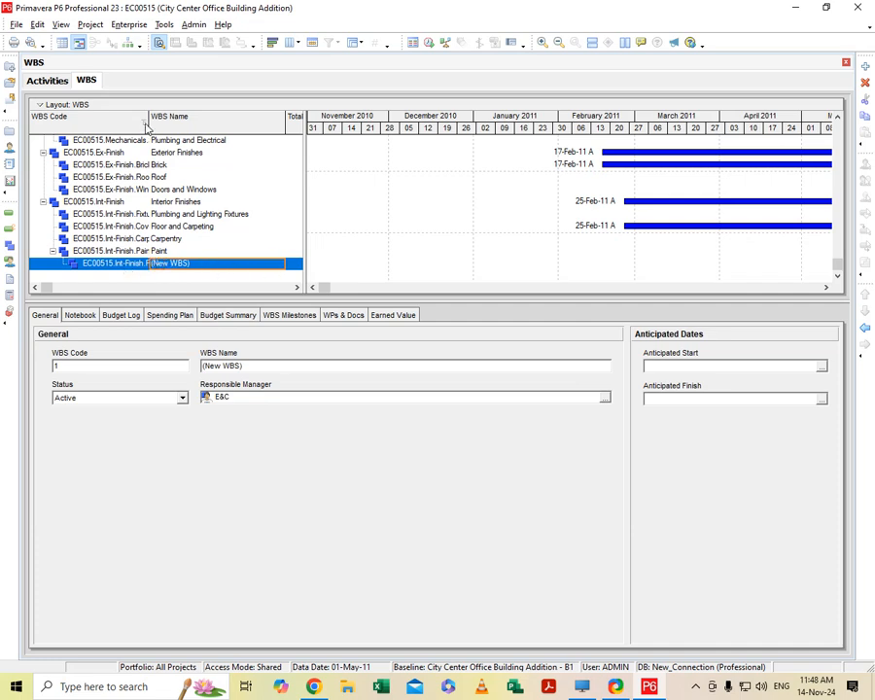
# - Widen the WBS Code column to show the full codes and name the new WBS element under Paint "welding"
pyautogui.moveTo(147, 121); pyautogui.dragTo(172, 121)
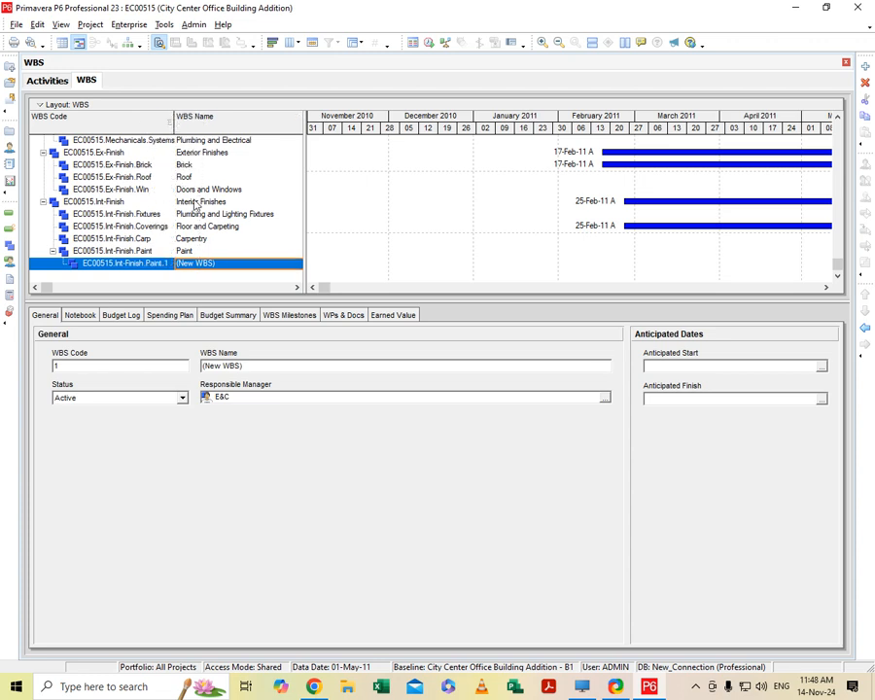
pyautogui.click(226, 257)
pyautogui.doubleClick(226, 263)
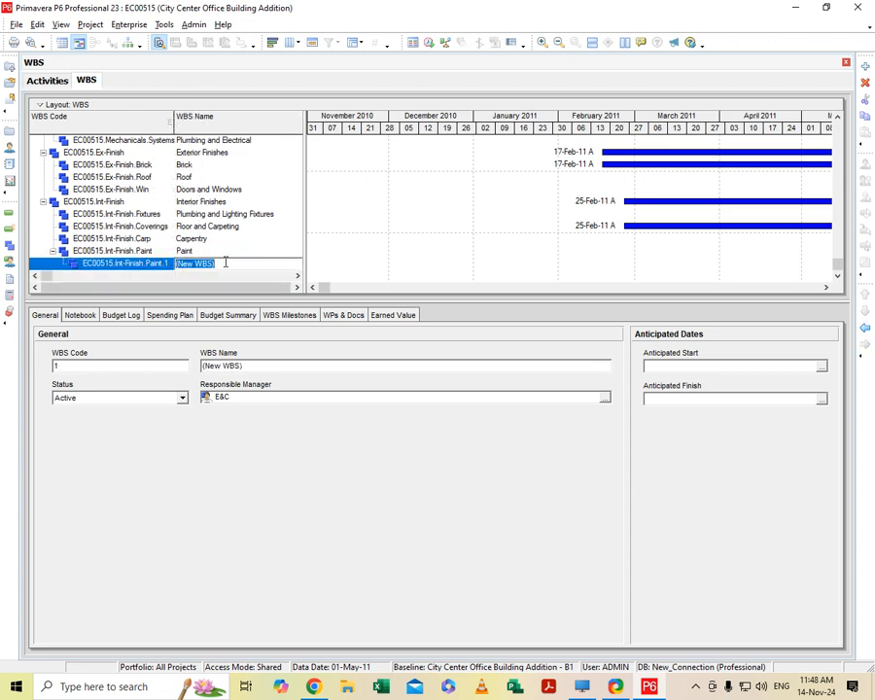
pyautogui.press('BackSpace')
pyautogui.click(160, 265)
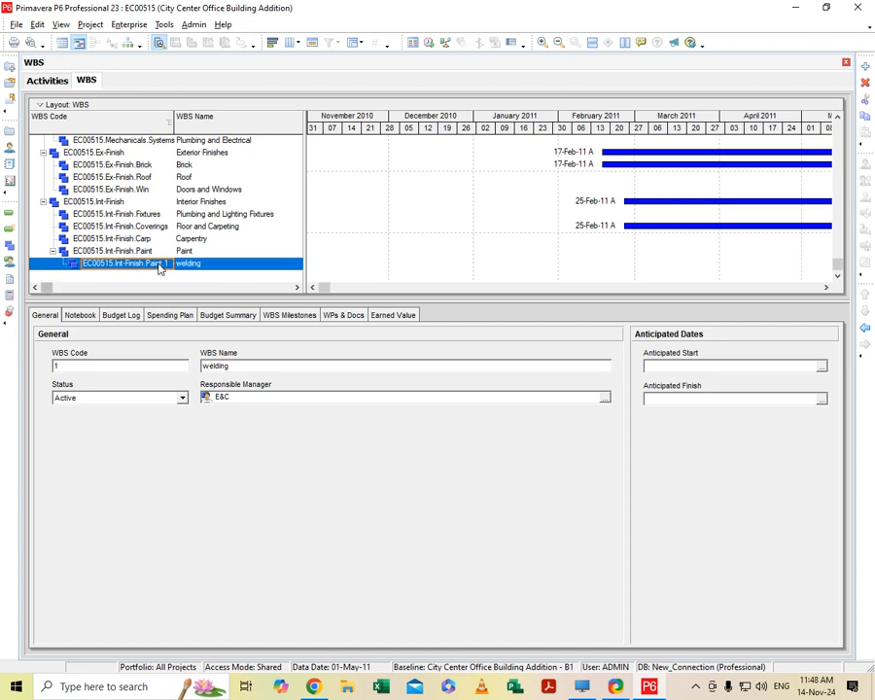
# - Add a child WBS element under welding with the WBS code 12 and the name "electrical"
pyautogui.rightClick(160, 265)
pyautogui.click(212, 358)
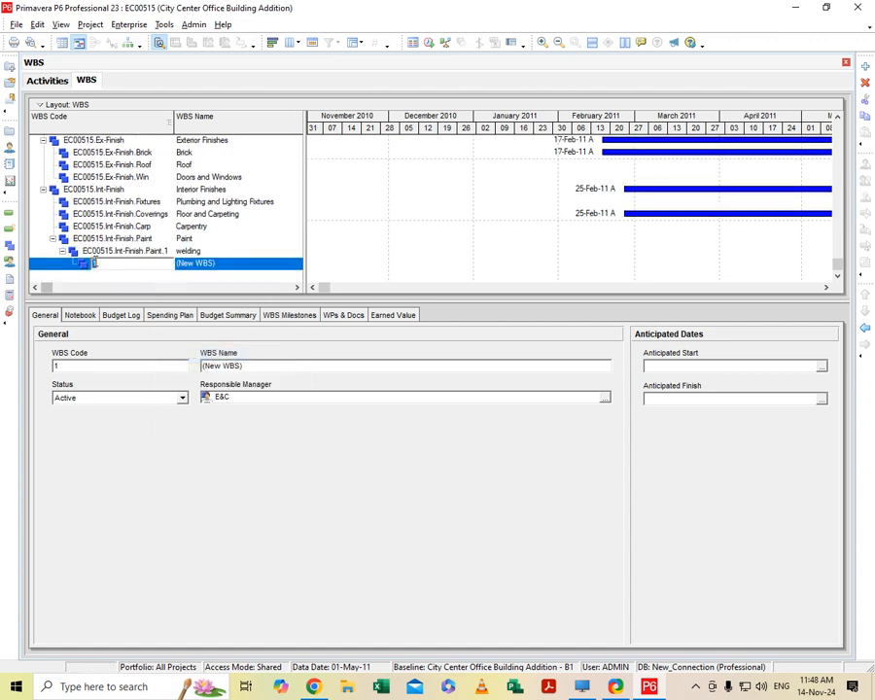
pyautogui.click(211, 265)
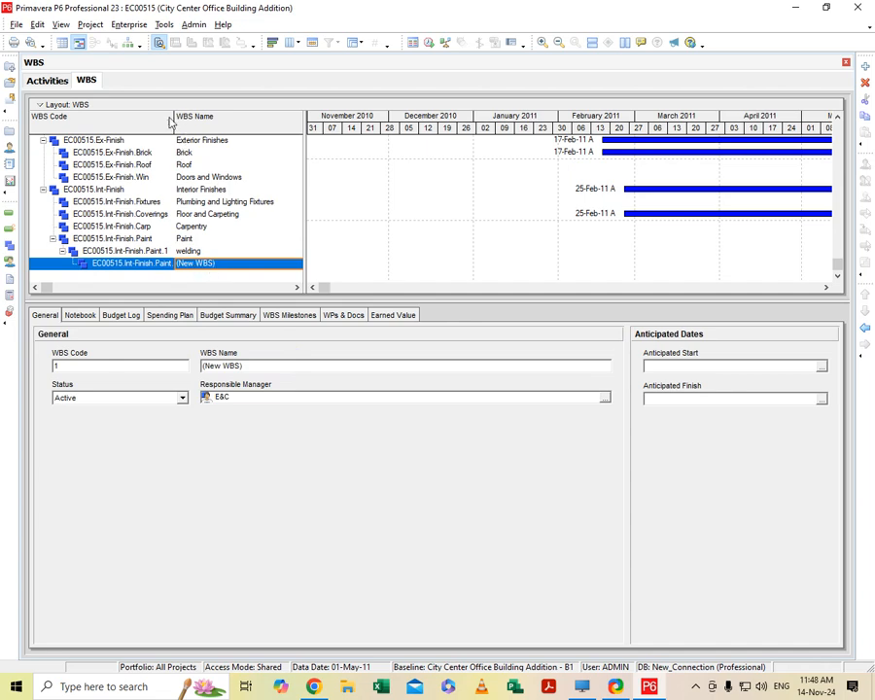
pyautogui.click(168, 263)
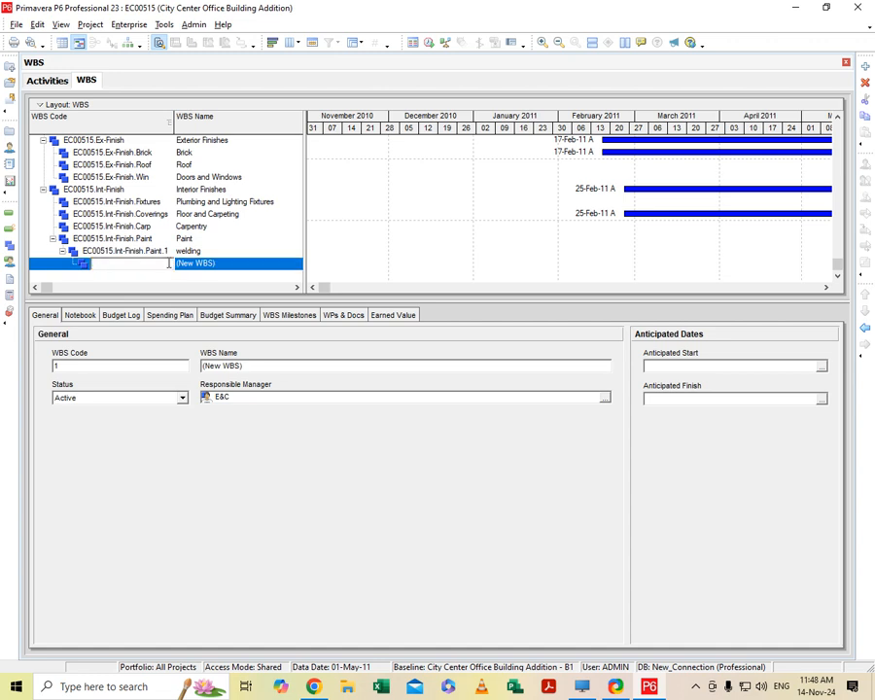
pyautogui.click(202, 265)
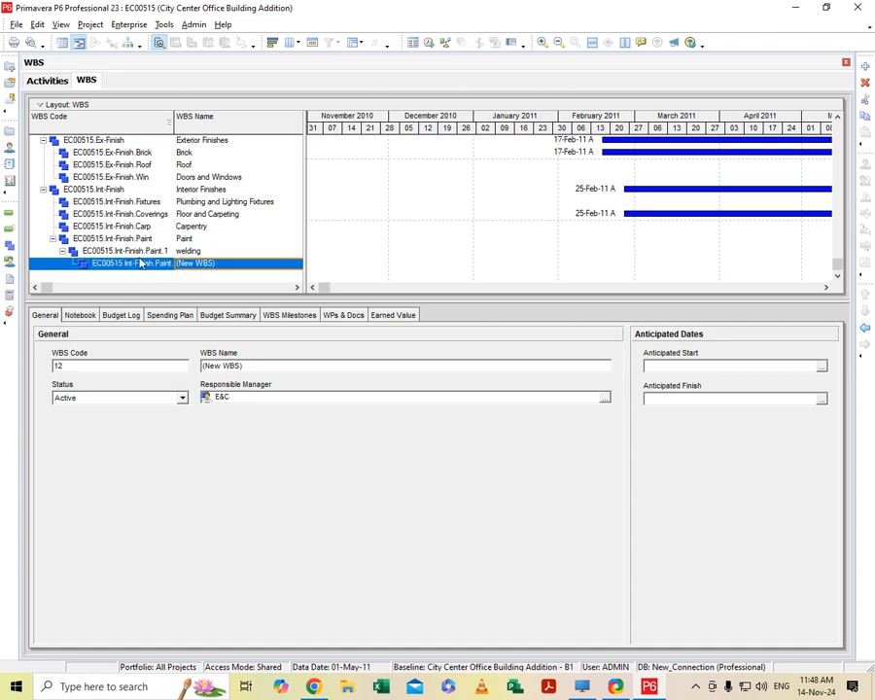
pyautogui.click(251, 266)
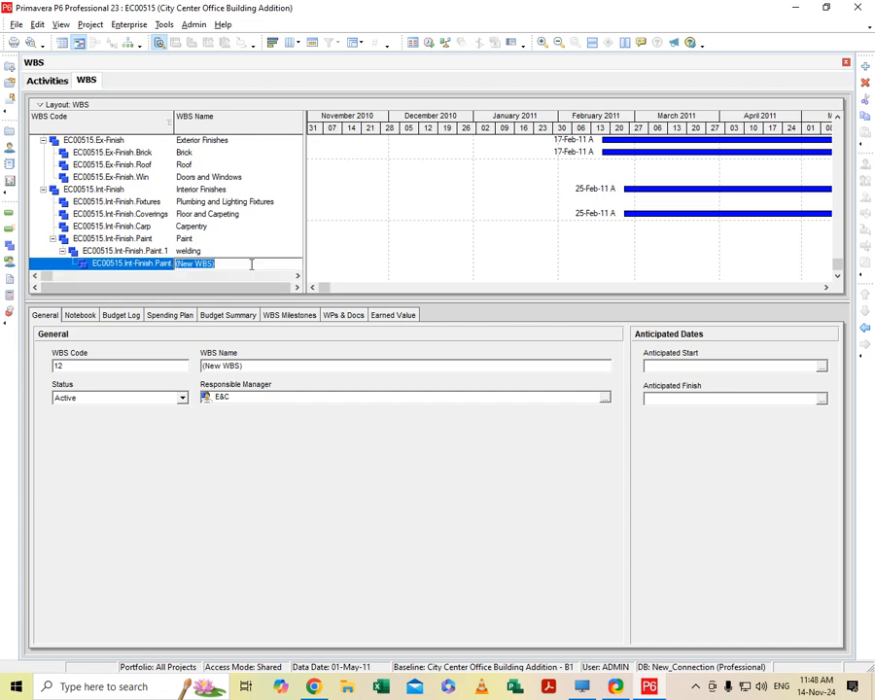
pyautogui.press('BackSpace')
# - Delete the welding WBS element under Paint together with its electrical child
pyautogui.click(192, 256)
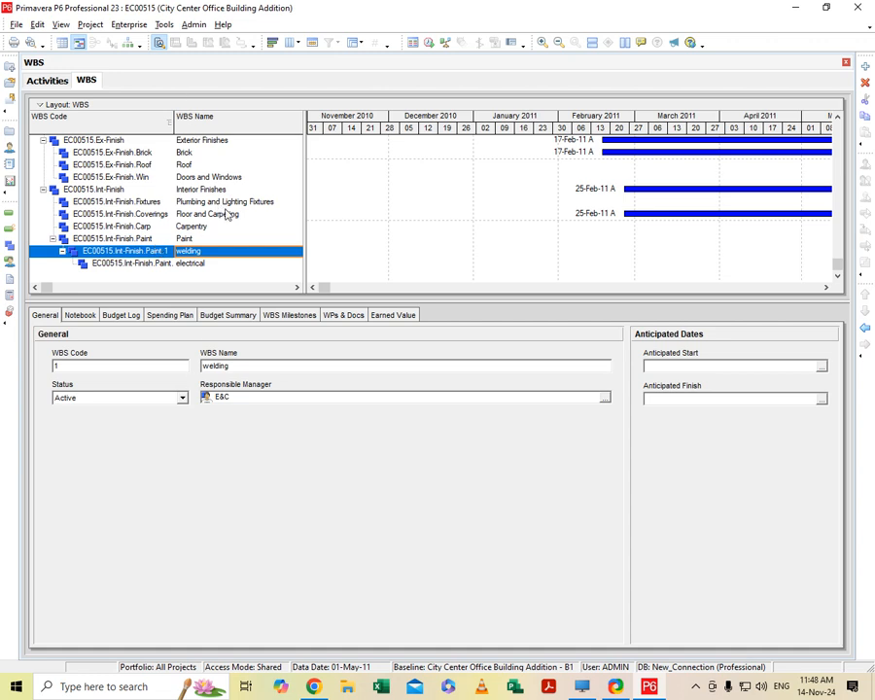
pyautogui.rightClick(176, 250)
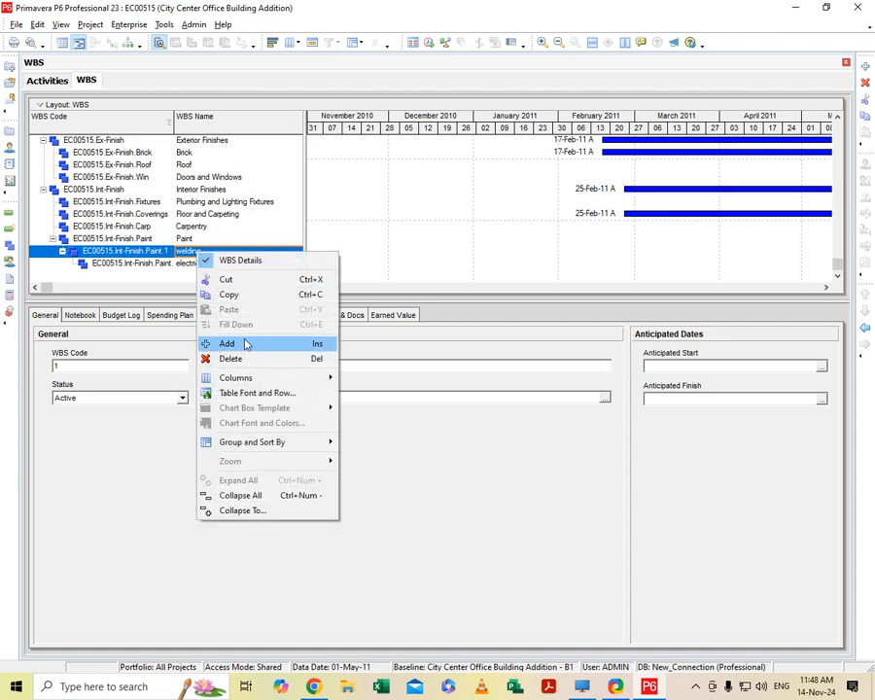
pyautogui.click(243, 356)
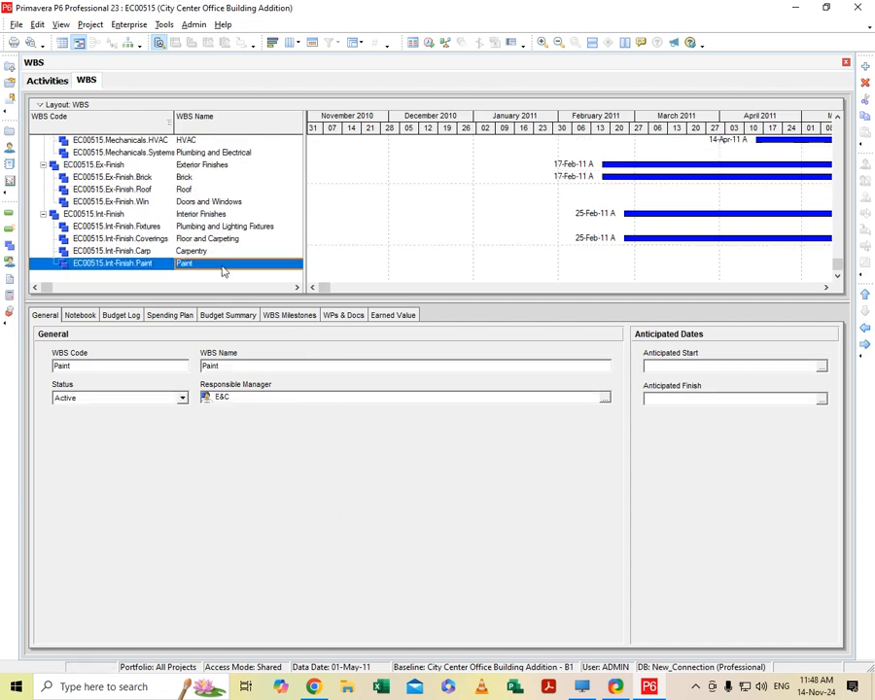
pyautogui.rightClick(205, 262)
pyautogui.click(254, 369)
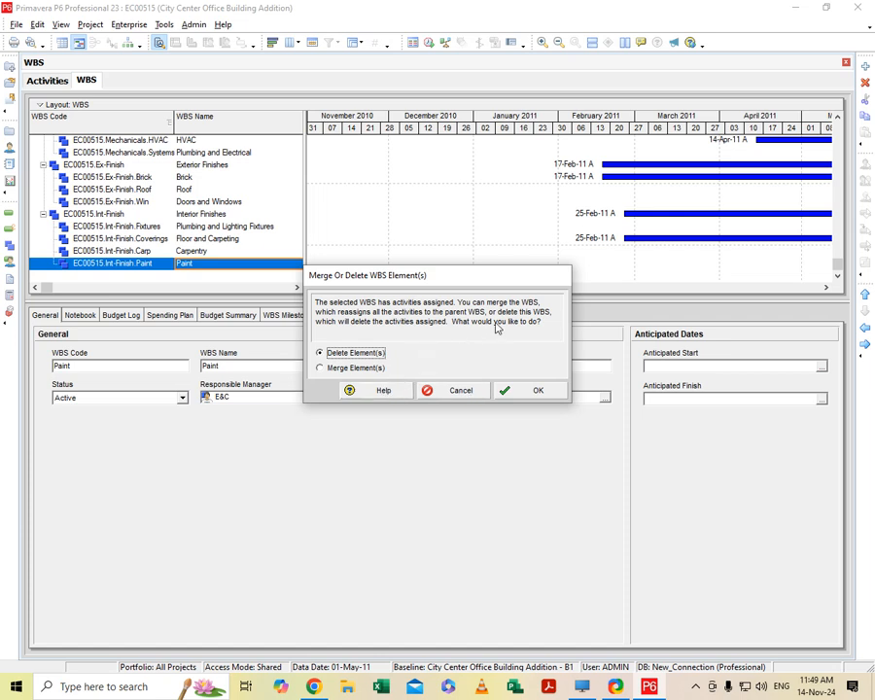
pyautogui.click(457, 390)
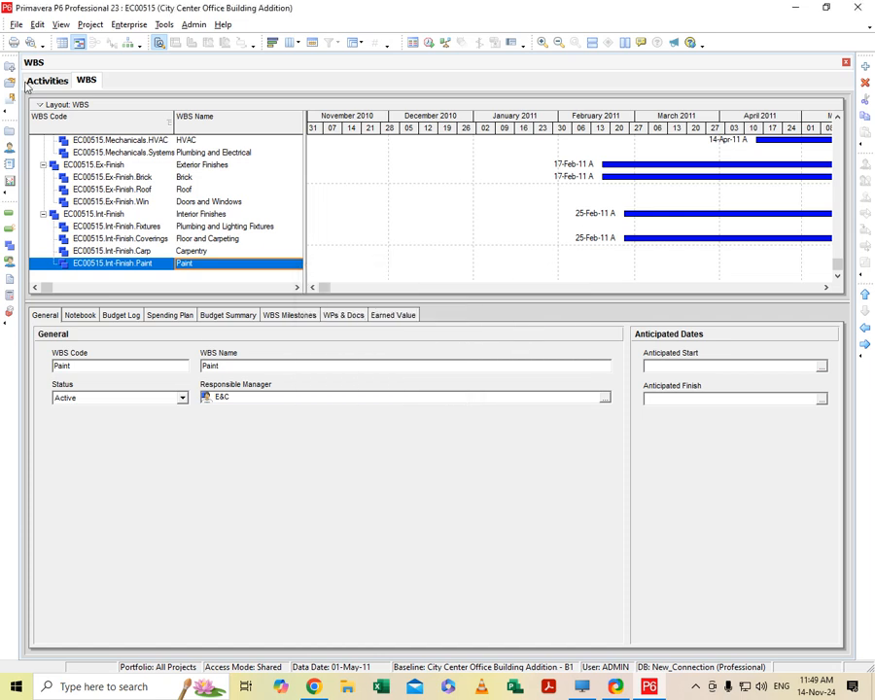
# - Outdent the Paint WBS element from Interior Finishes to the project's main level
pyautogui.click(91, 262)
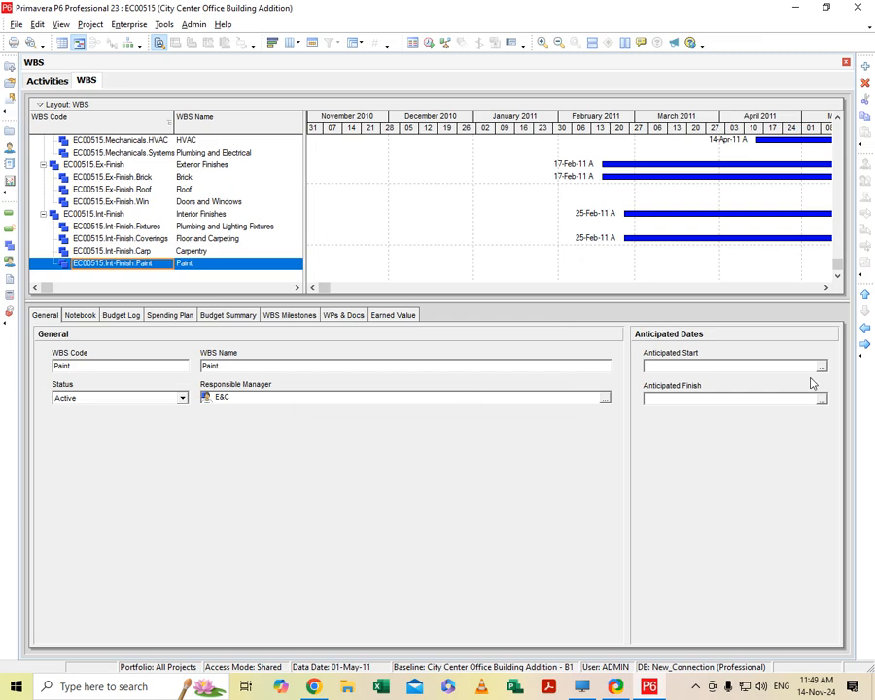
pyautogui.click(866, 331)
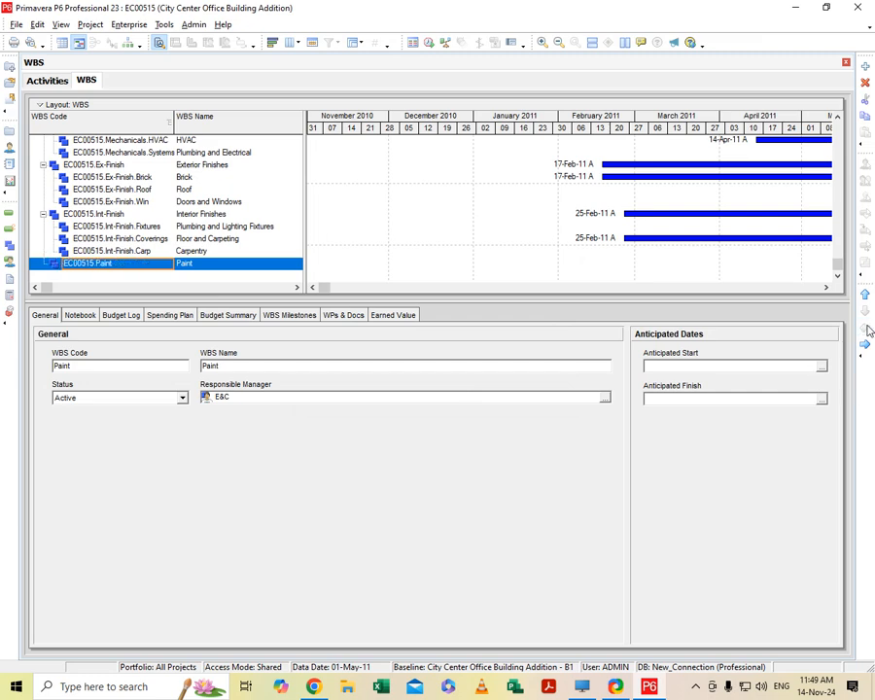
pyautogui.rightClick(185, 267)
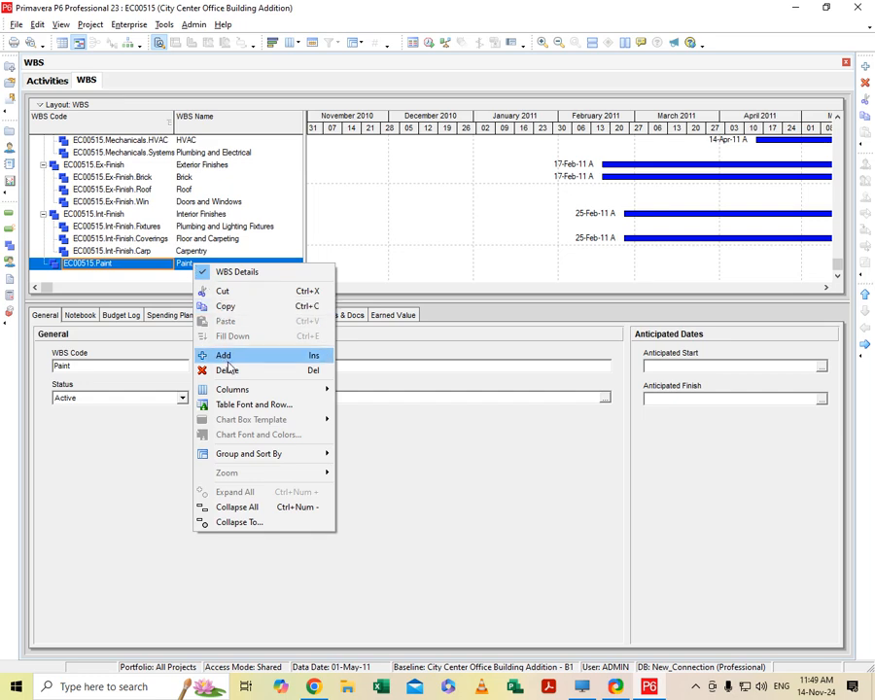
pyautogui.click(226, 370)
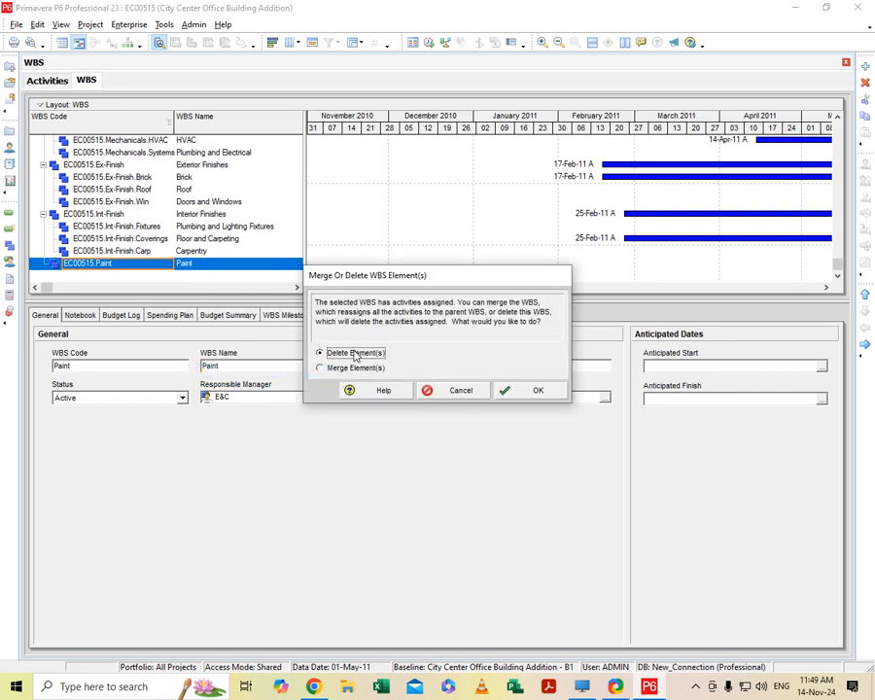
pyautogui.click(453, 392)
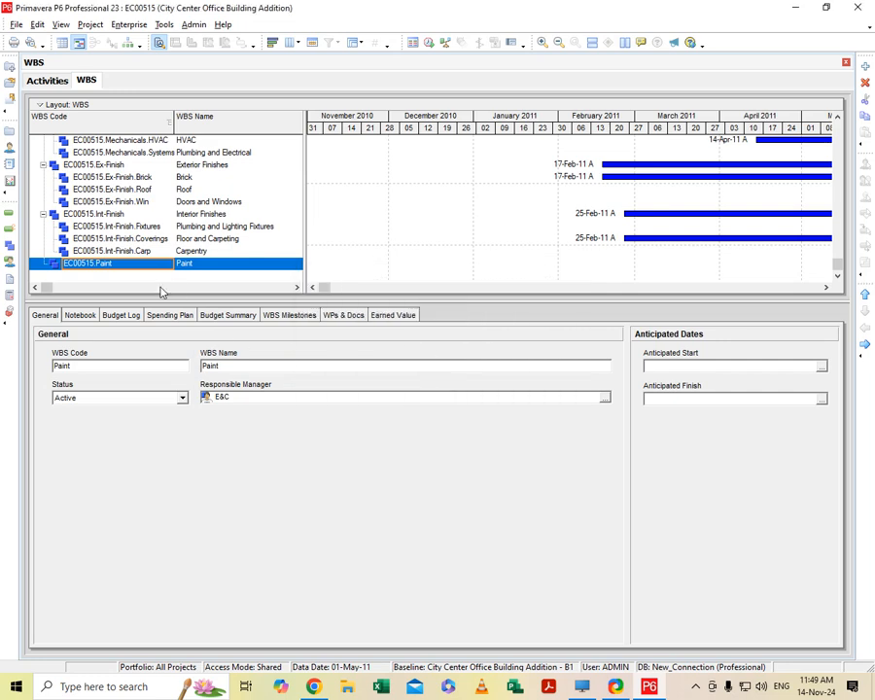
# - Move Paint up above Interior Finishes and indent it under Doors and Windows in the Exterior Finishes branch
pyautogui.click(867, 294)
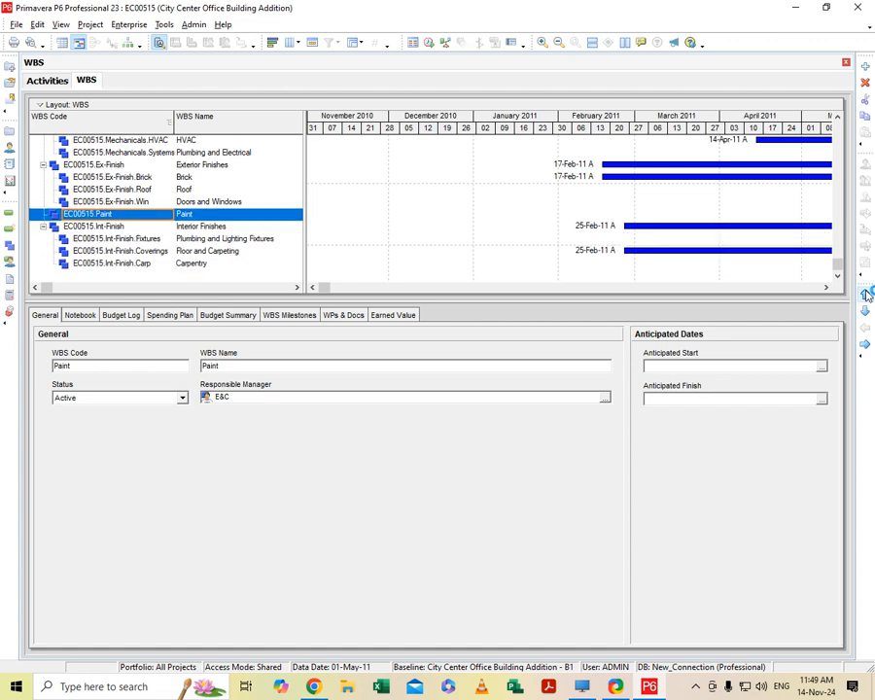
pyautogui.click(866, 343)
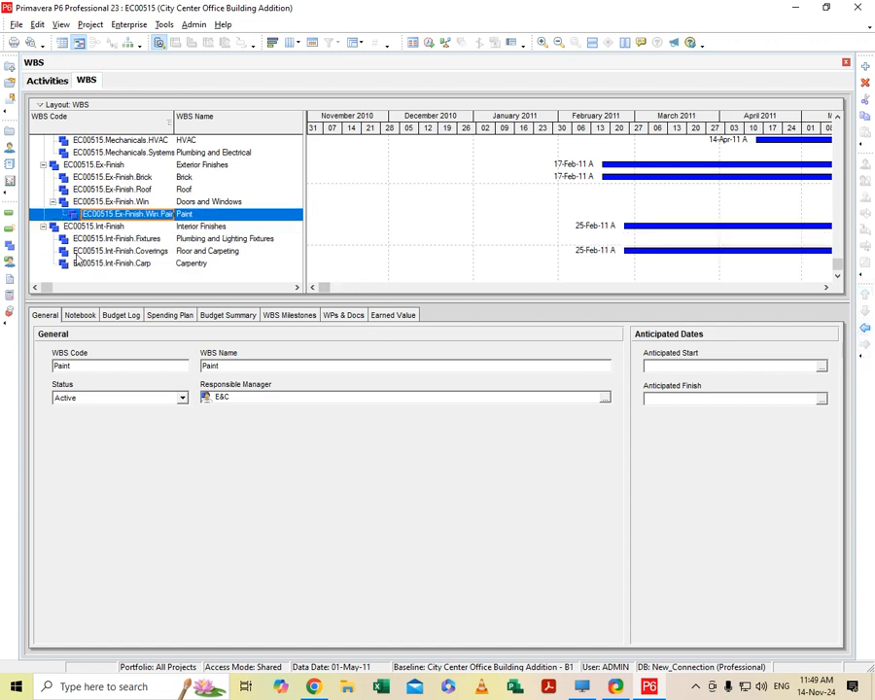
# - Go through the WBS elements of the Interior Finishes branch, from the parent down to Carpentry
pyautogui.press('Down')
pyautogui.press('Down')
pyautogui.press('Down')
pyautogui.press('Down')
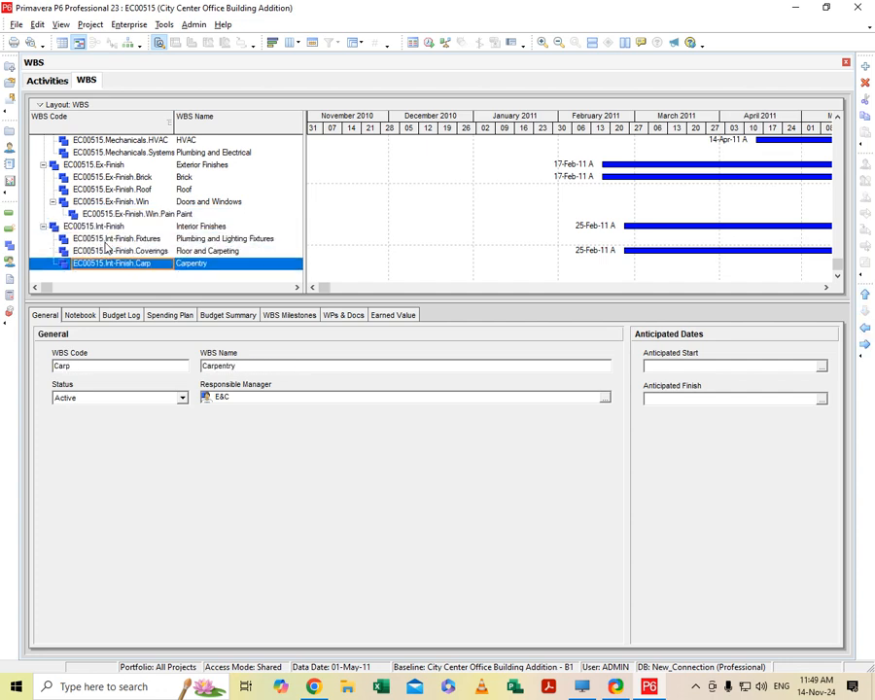
pyautogui.click(112, 239)
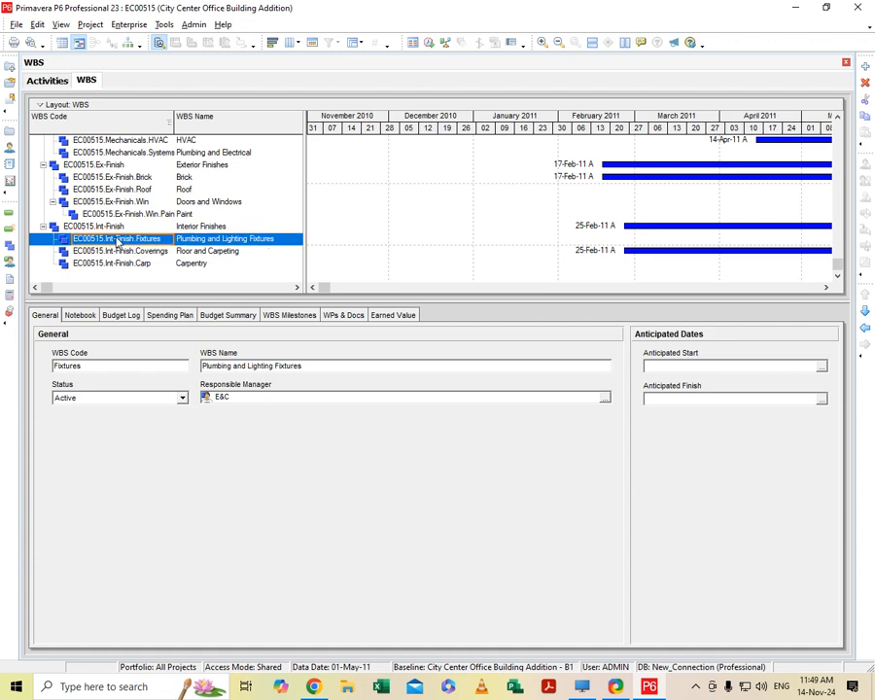
pyautogui.press('Right')
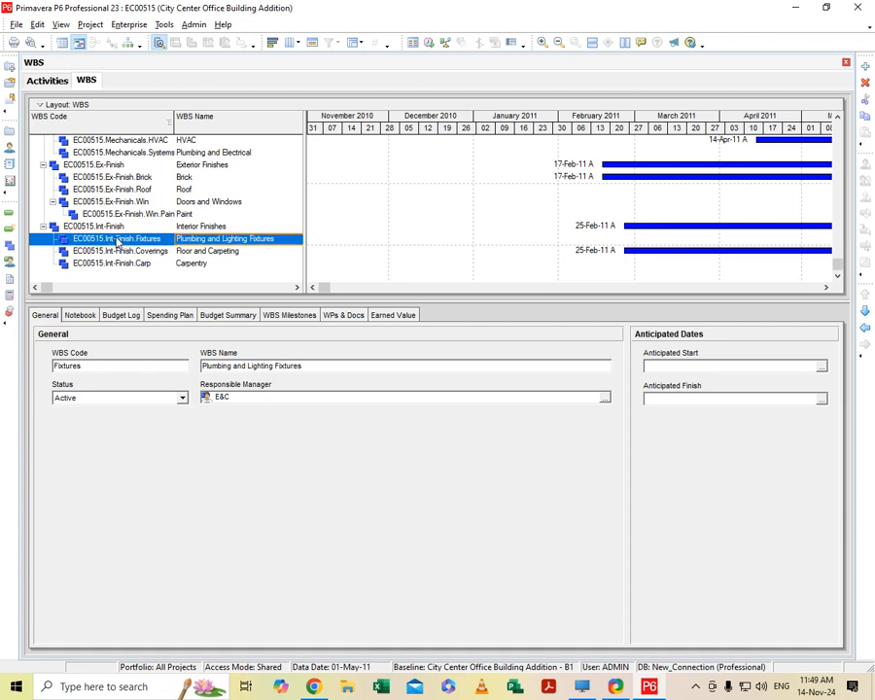
pyautogui.click(210, 251)
pyautogui.press('Up')
pyautogui.press('Up')
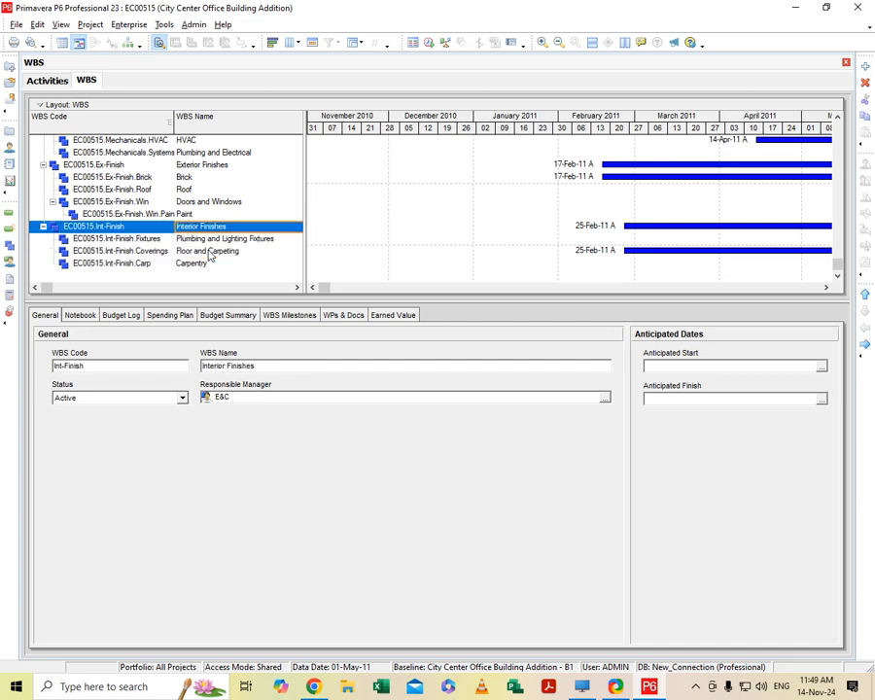
pyautogui.press('Down')
pyautogui.press('Down')
pyautogui.press('Down')
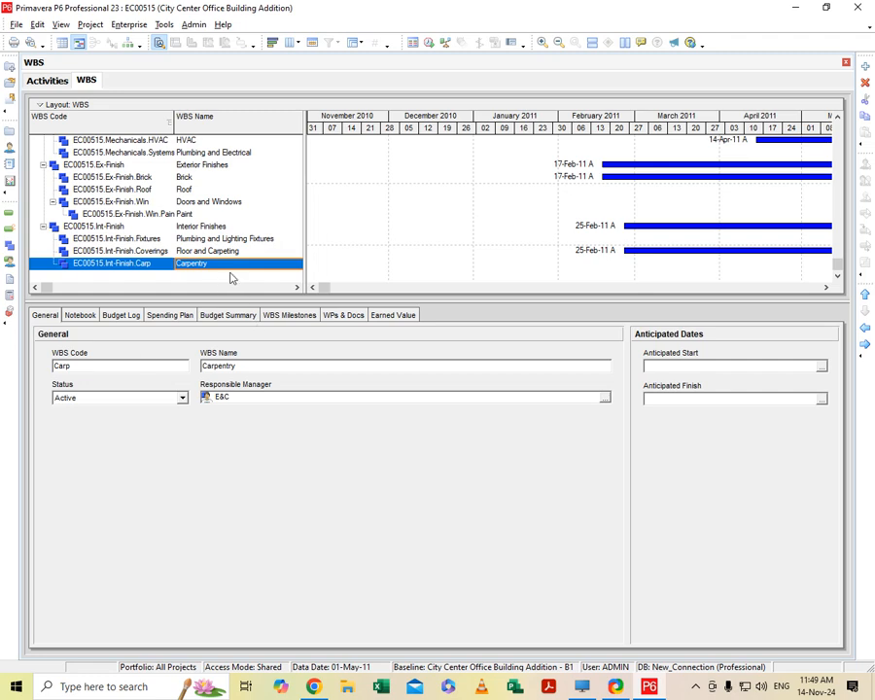
# - Examine the Gantt bars and their dates for the WBS elements across the whole project
pyautogui.scroll(2, 239, 270)
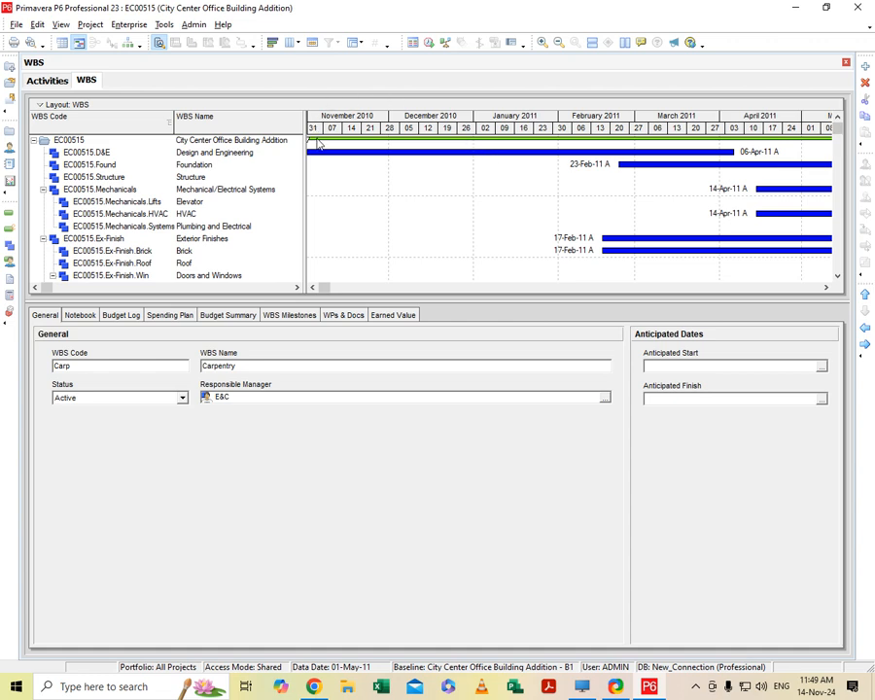
pyautogui.click(312, 287)
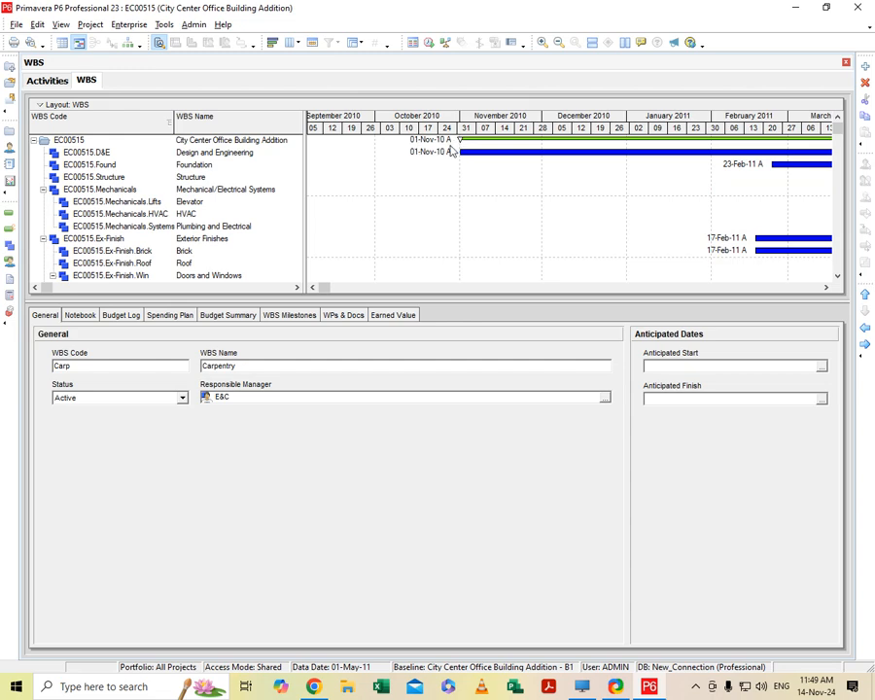
pyautogui.moveTo(321, 287); pyautogui.dragTo(827, 295)
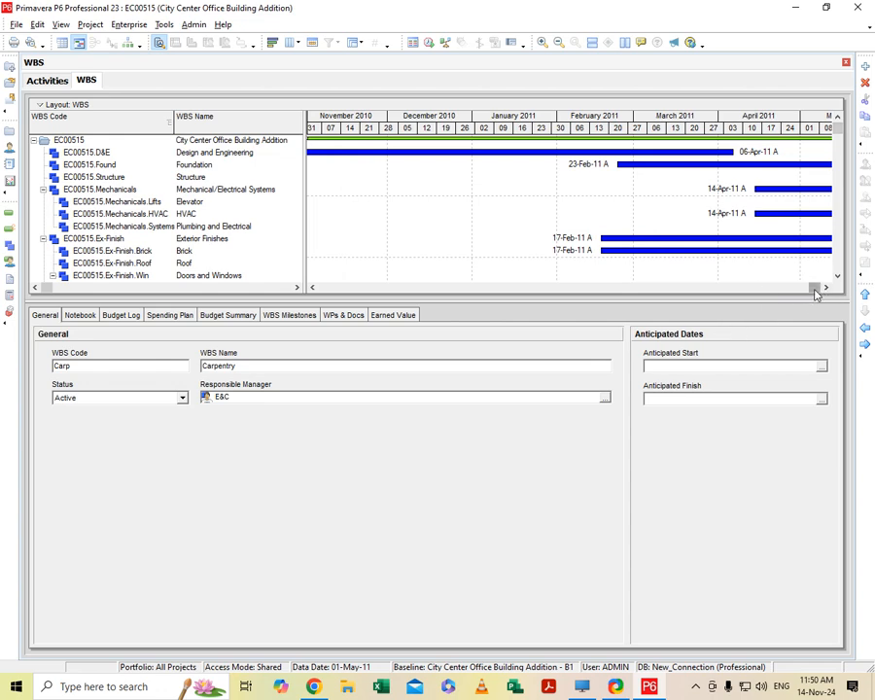
pyautogui.moveTo(815, 288); pyautogui.dragTo(799, 303)
pyautogui.moveTo(837, 129); pyautogui.dragTo(859, 158)
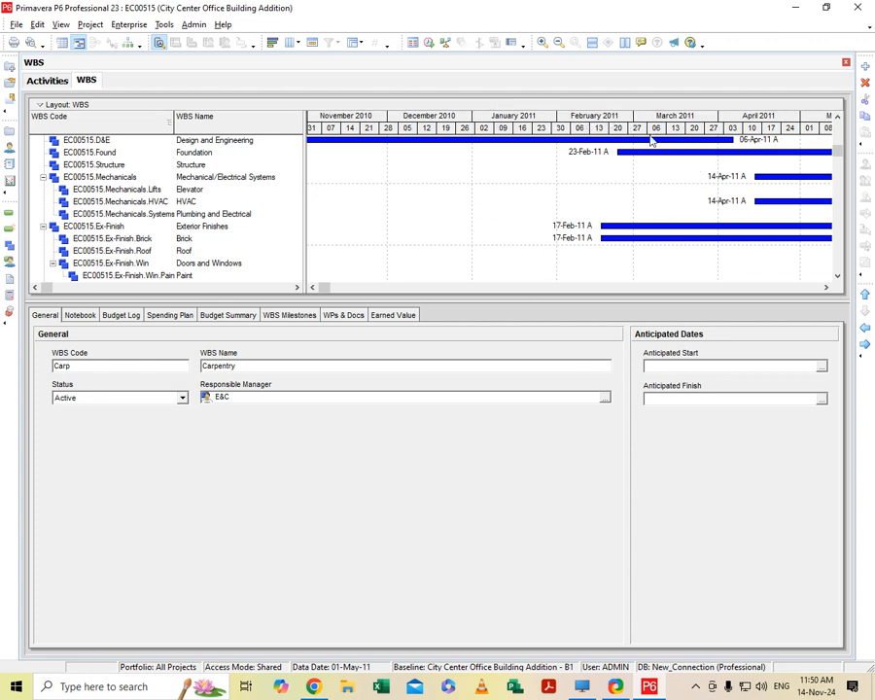
pyautogui.scroll(-2, 209, 255)
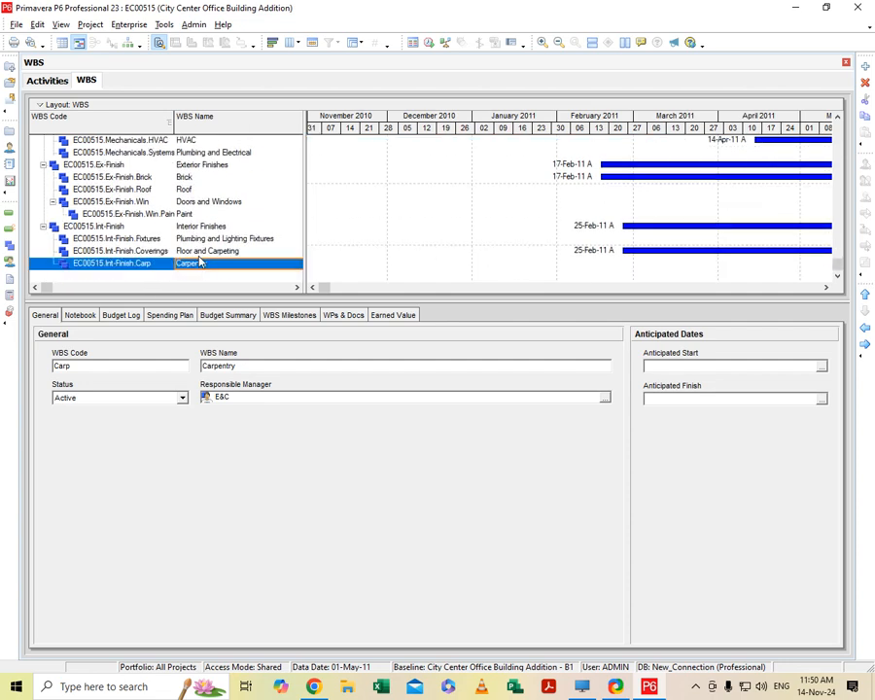
pyautogui.scroll(2, 206, 256)
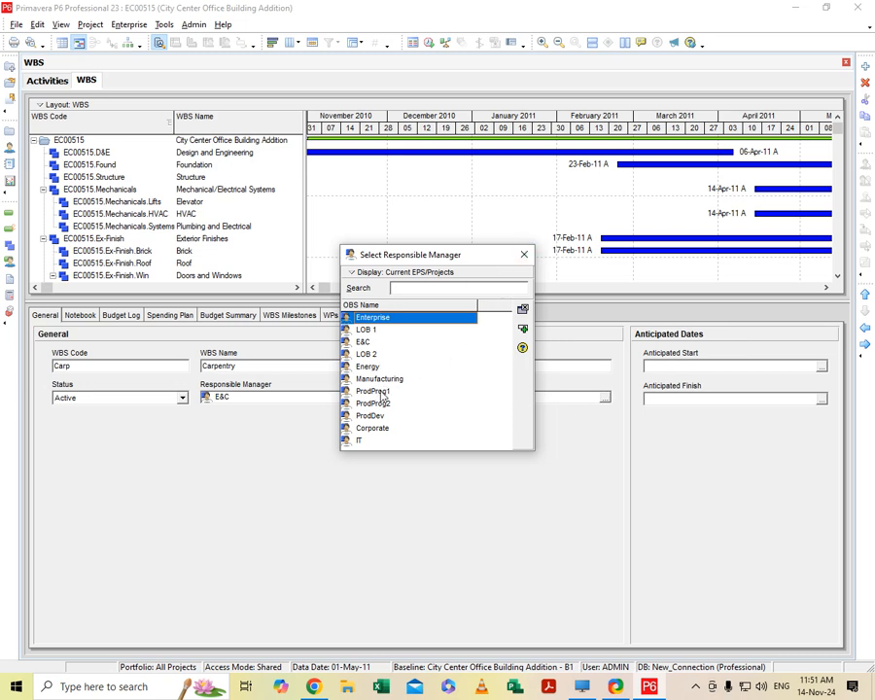
# - Leave the responsible manager selection, open the Organizational Breakdown Structure and add a new OBS element under Enterprise
pyautogui.click(525, 255)
pyautogui.click(142, 27)
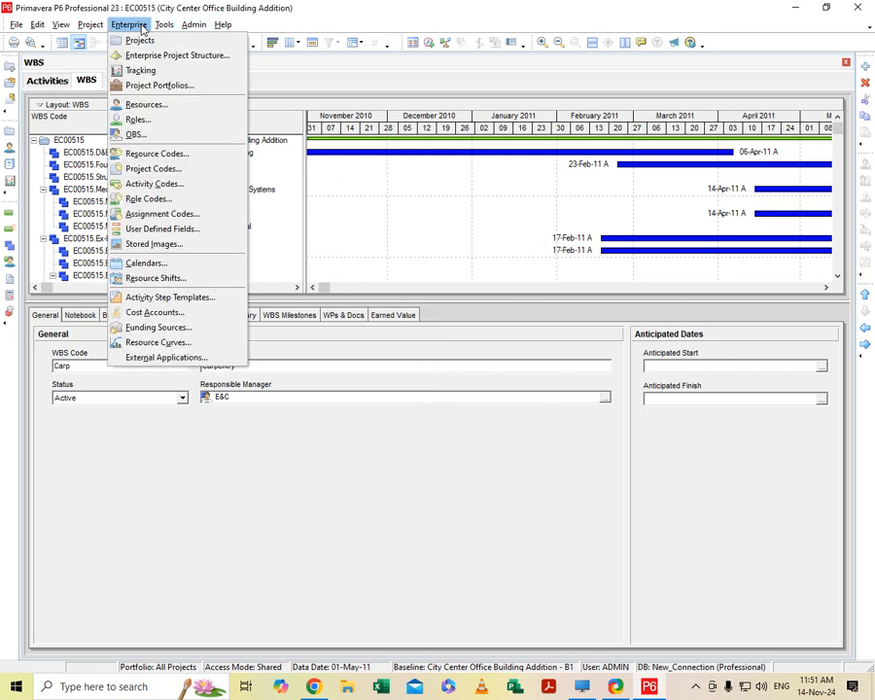
pyautogui.click(136, 136)
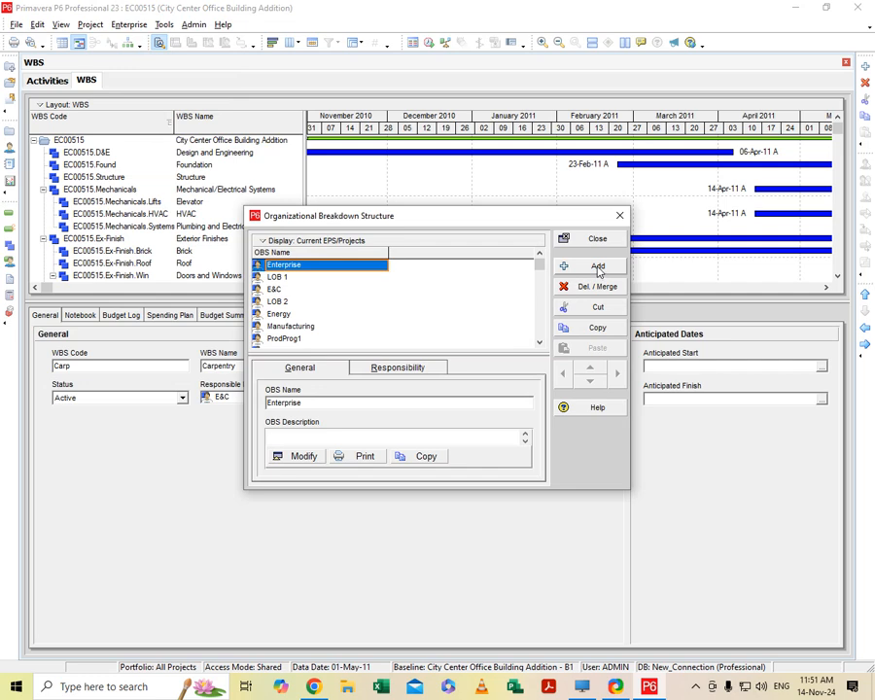
pyautogui.click(598, 267)
pyautogui.click(409, 360)
# - Try to rename the new OBS element under Enterprise as "planning eng" and close the Organizational Breakdown Structure
pyautogui.click(347, 270)
pyautogui.click(342, 279)
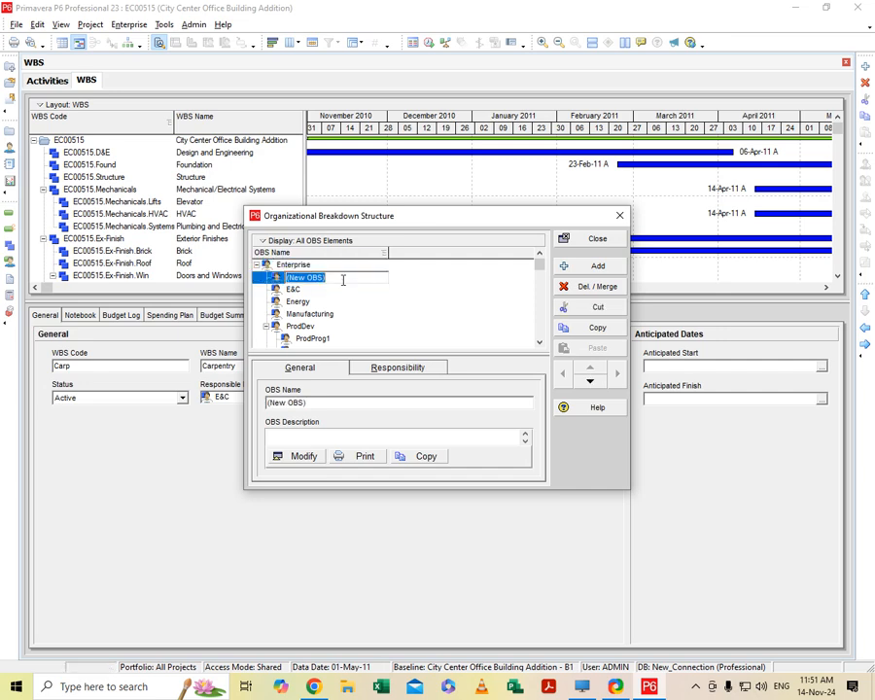
pyautogui.press('BackSpace')
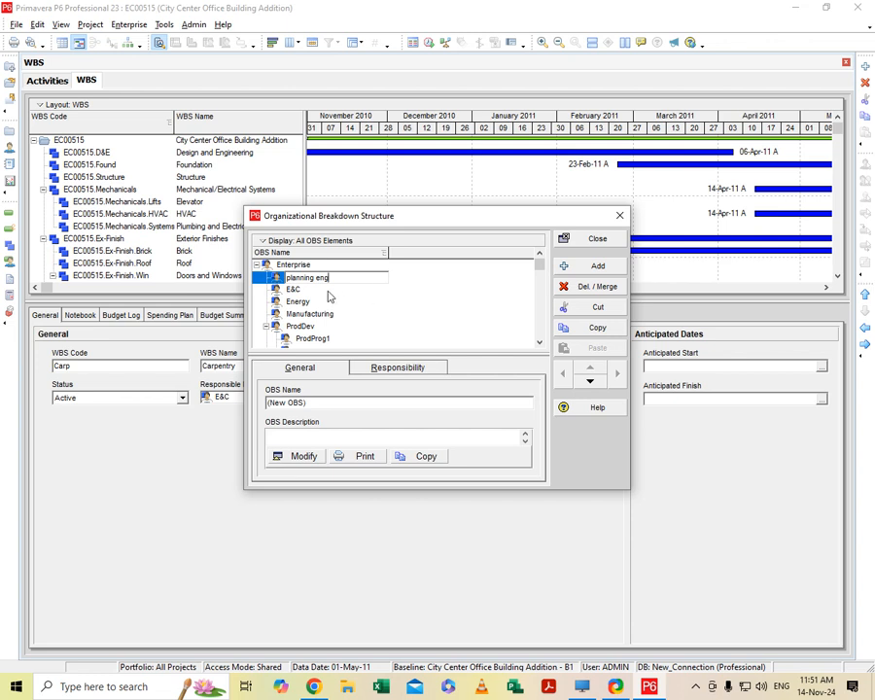
pyautogui.click(619, 219)
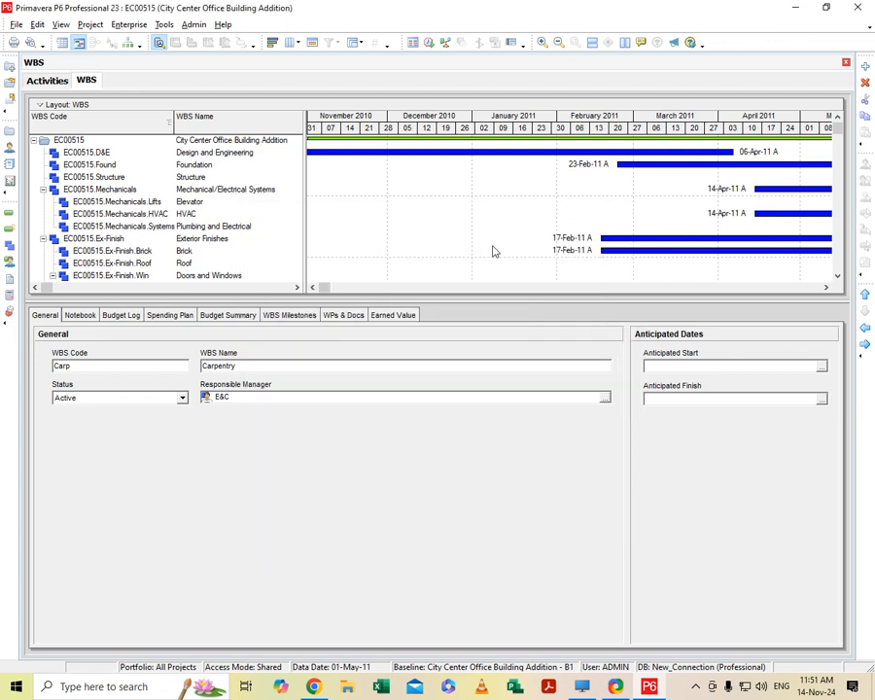
# - Look through the OBS elements available as responsible manager for Carpentry, then leave the selection without assigning one
pyautogui.click(605, 399)
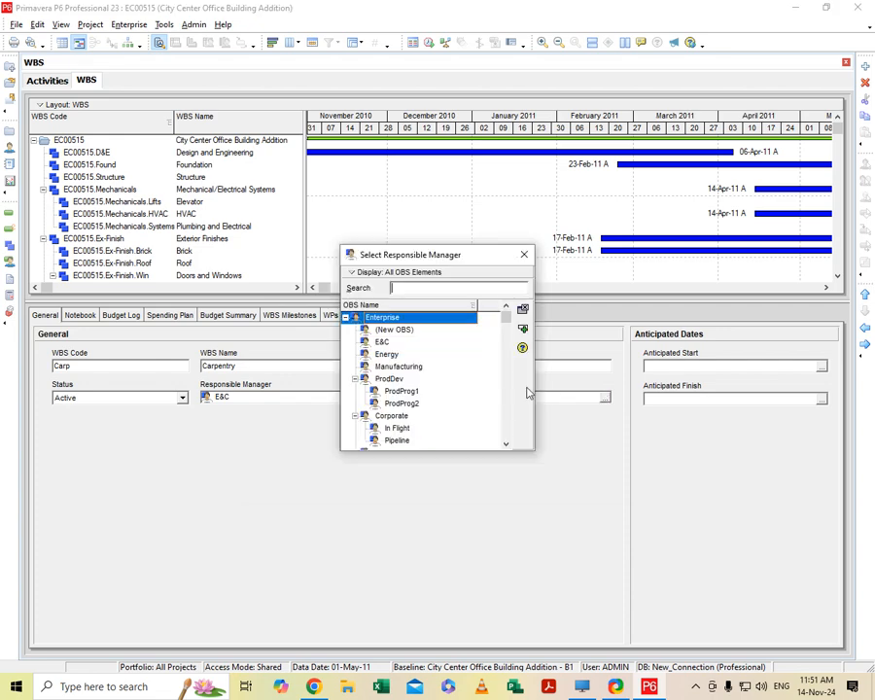
pyautogui.click(505, 444)
pyautogui.click(505, 444)
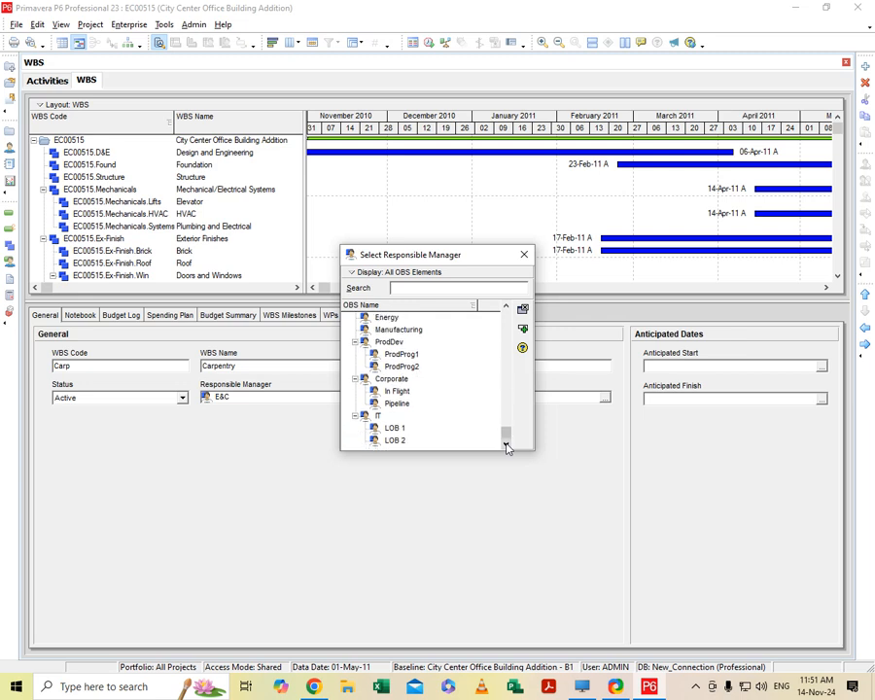
pyautogui.click(506, 307)
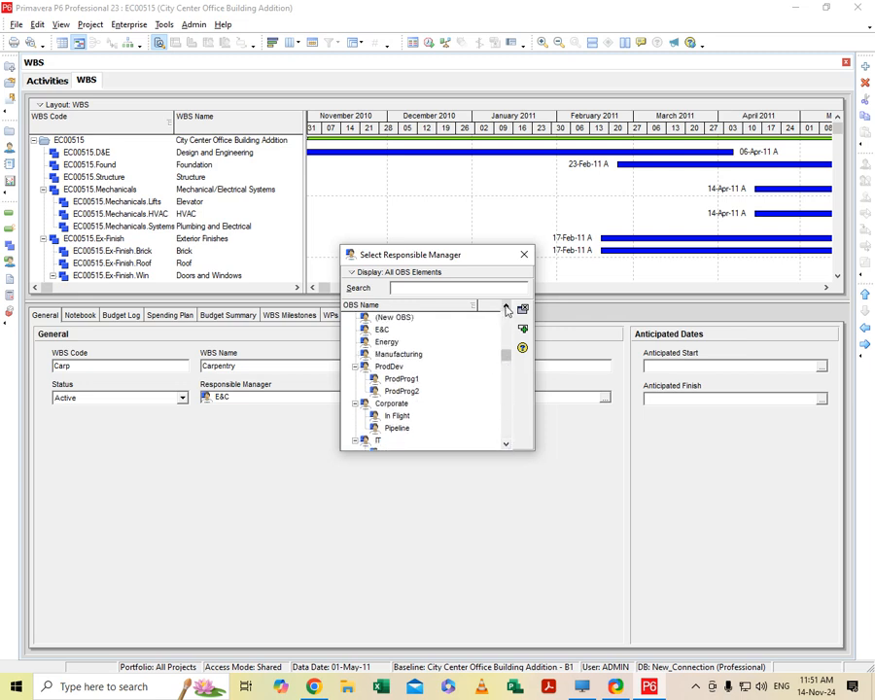
pyautogui.click(506, 307)
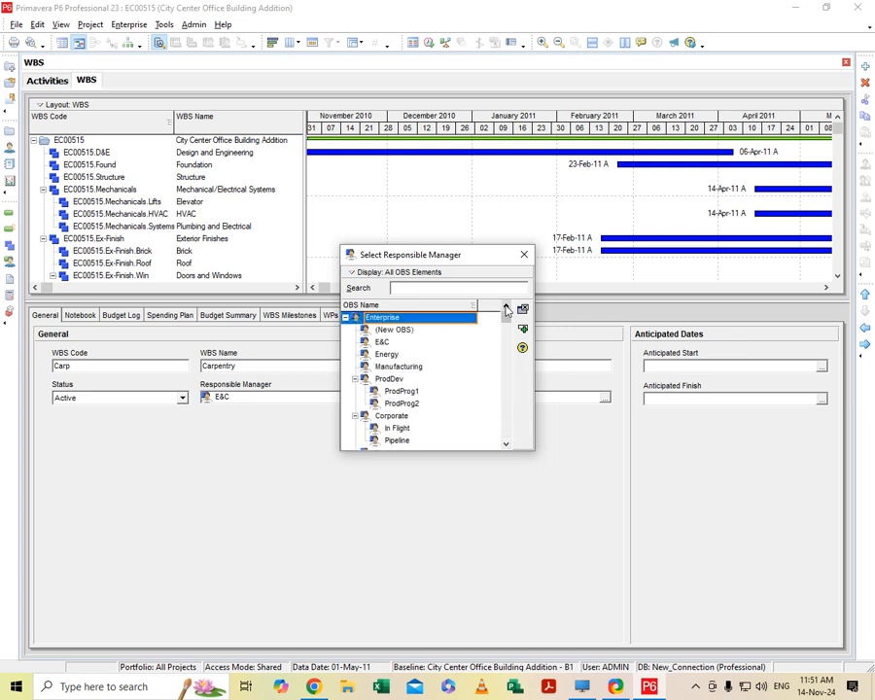
pyautogui.click(525, 254)
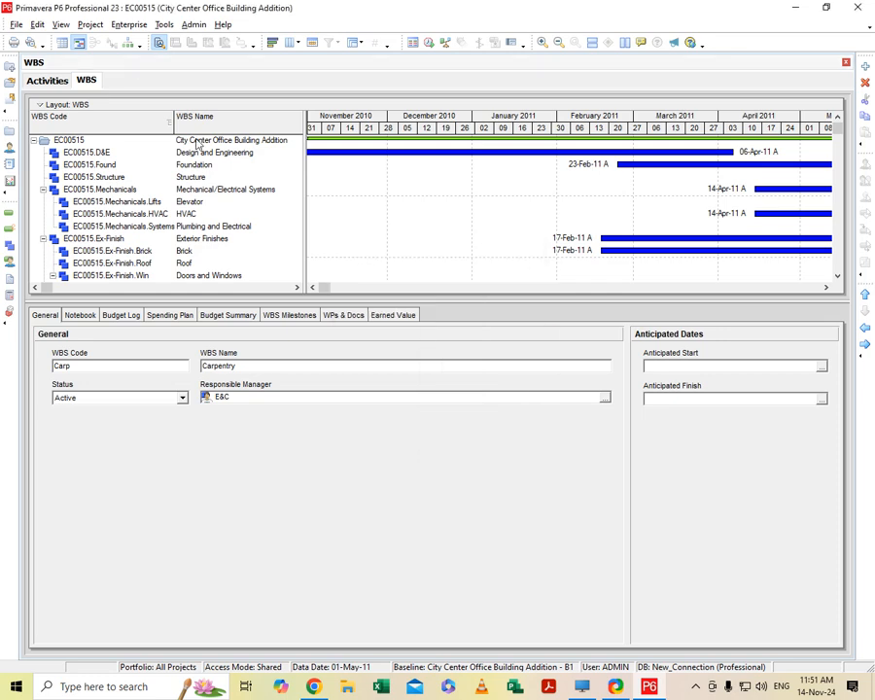
# - Reopen the Organizational Breakdown Structure, rename the (New OBS) element under Enterprise as "planning engineer" and close it
pyautogui.click(144, 25)
pyautogui.click(205, 134)
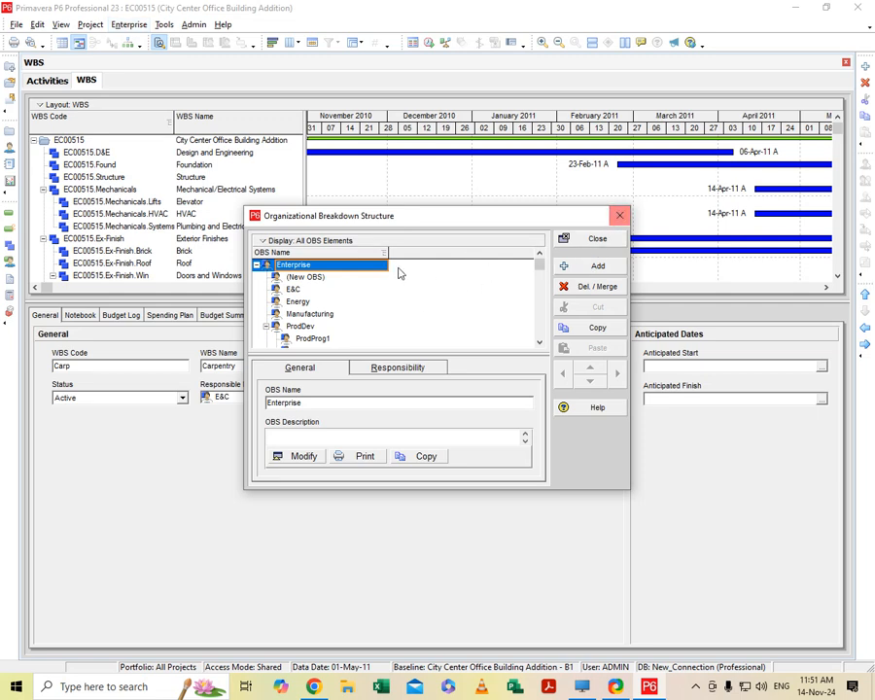
pyautogui.click(317, 278)
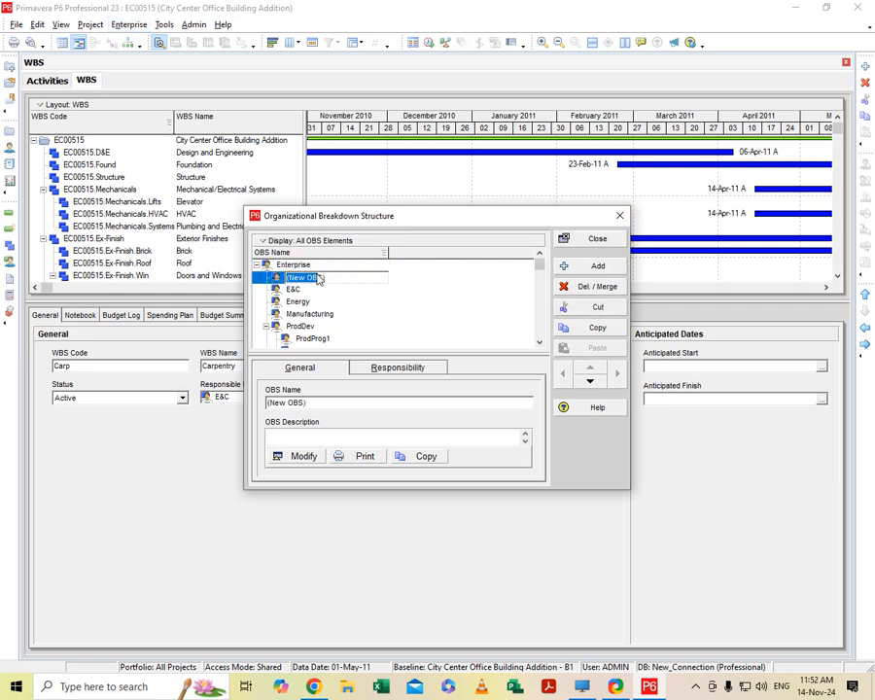
pyautogui.press('BackSpace')
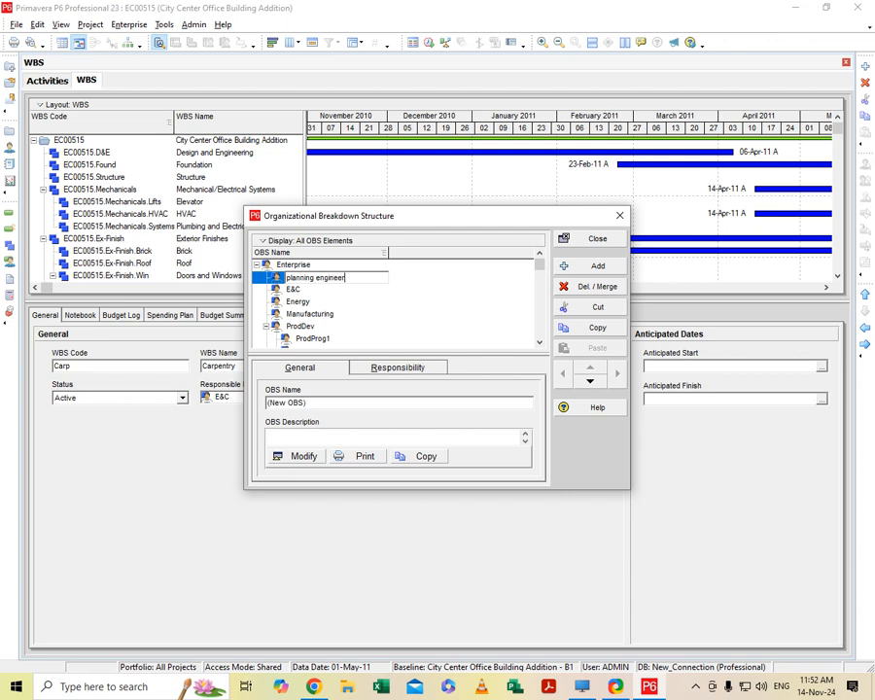
pyautogui.click(309, 303)
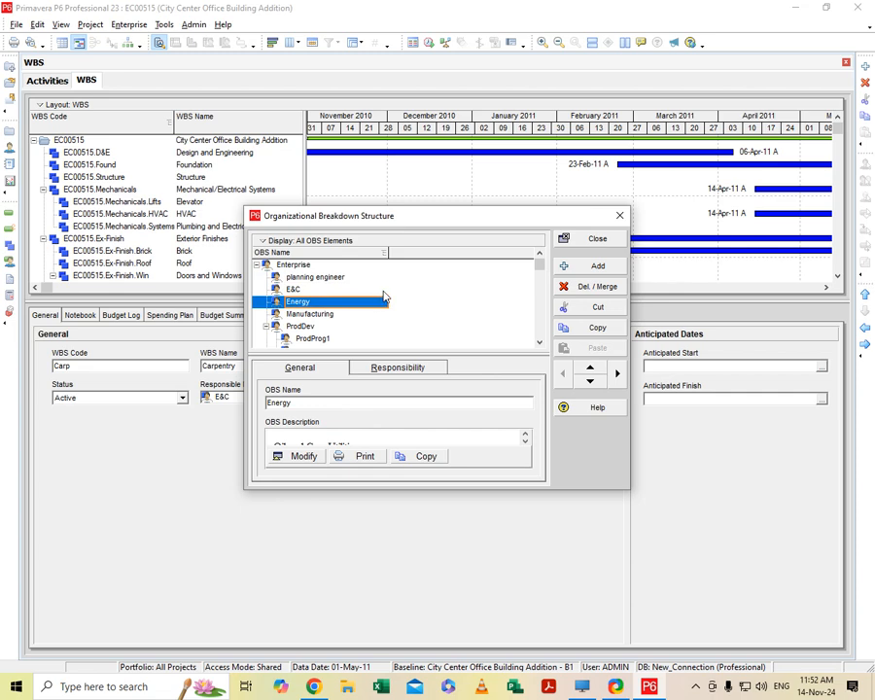
pyautogui.click(600, 239)
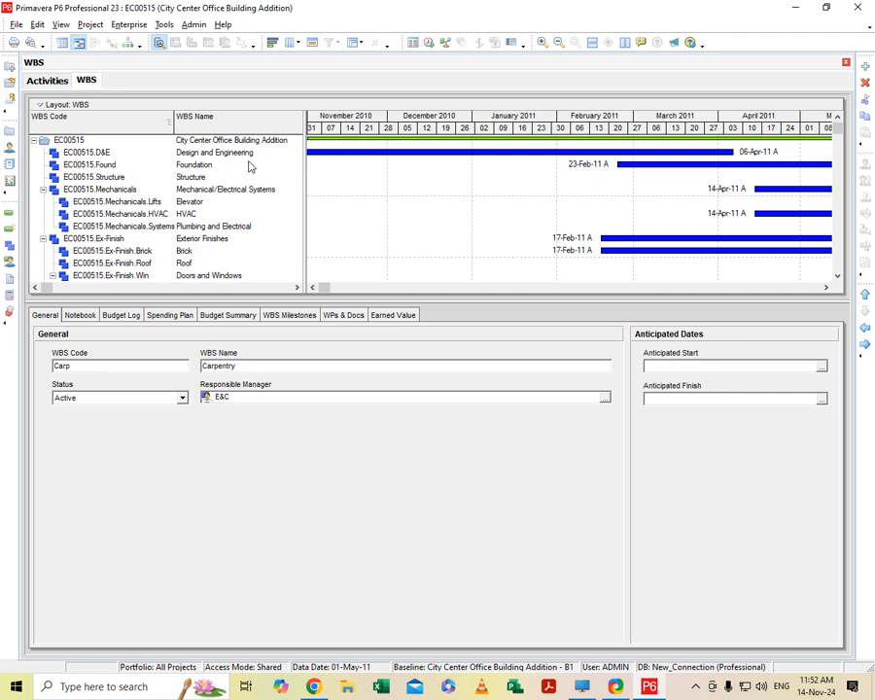
# - Assign planning engineer as the responsible manager of the Carpentry WBS element
pyautogui.click(604, 398)
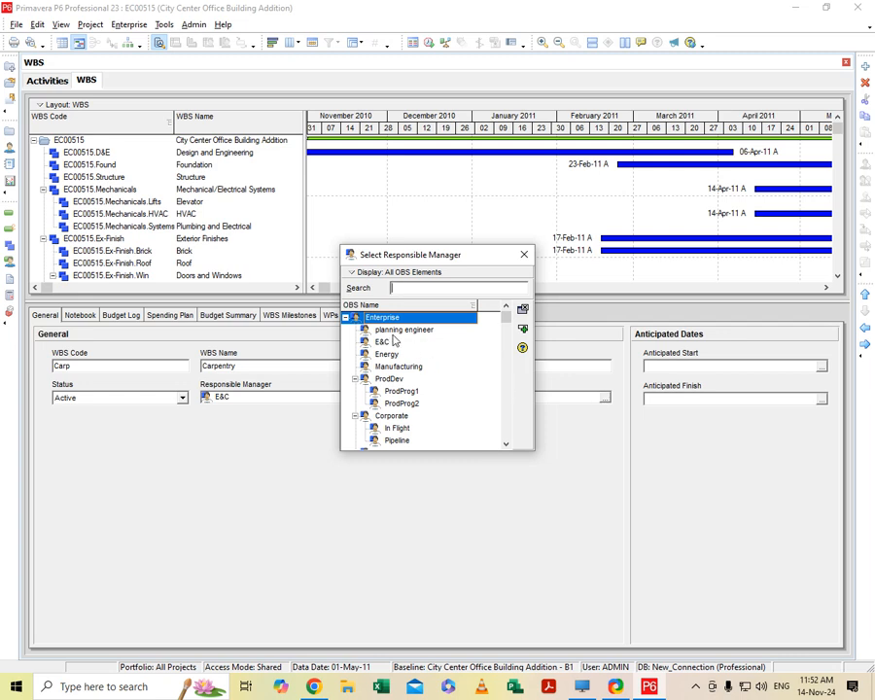
pyautogui.click(426, 331)
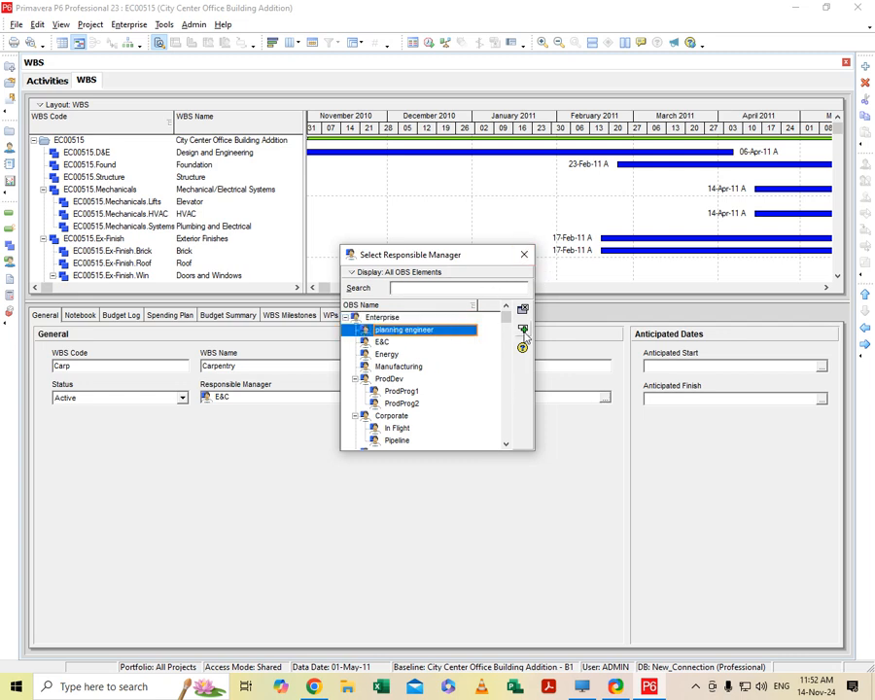
pyautogui.doubleClick(420, 330)
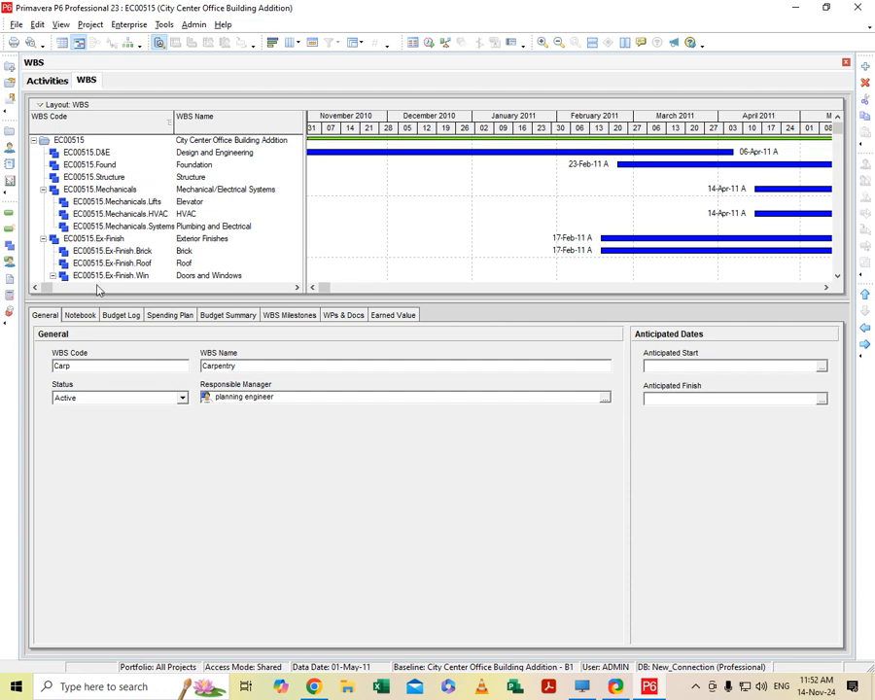
# - Enter "PE assigned for the project." as the WBS Description notebook text of Carpentry
pyautogui.click(74, 316)
pyautogui.click(95, 351)
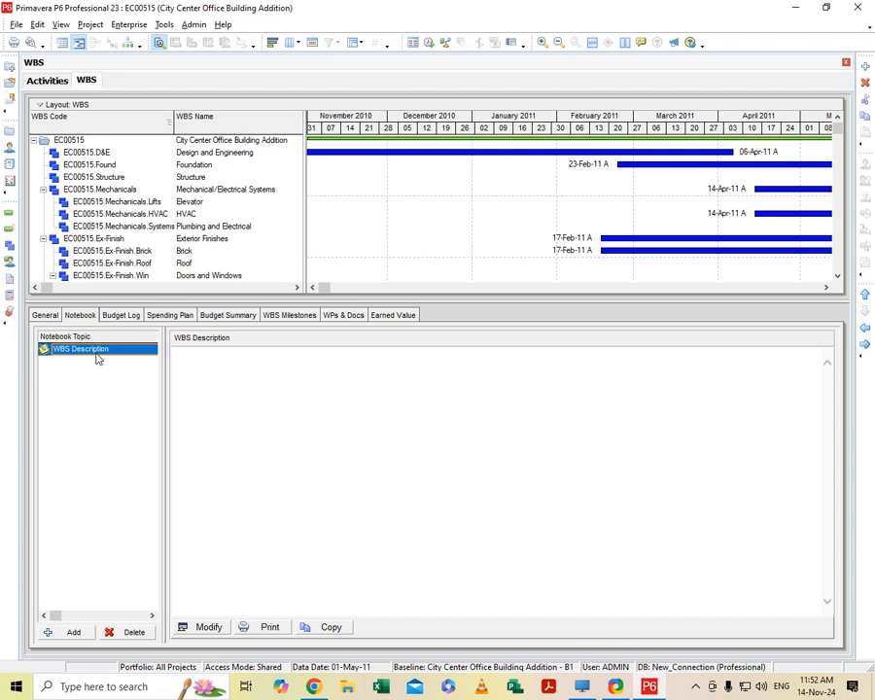
pyautogui.click(197, 627)
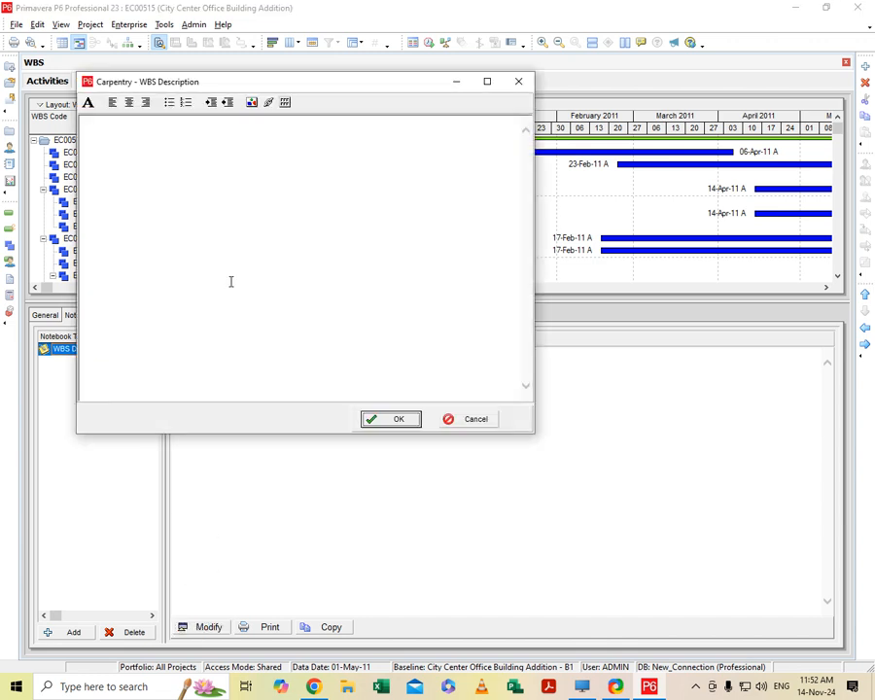
pyautogui.click(176, 144)
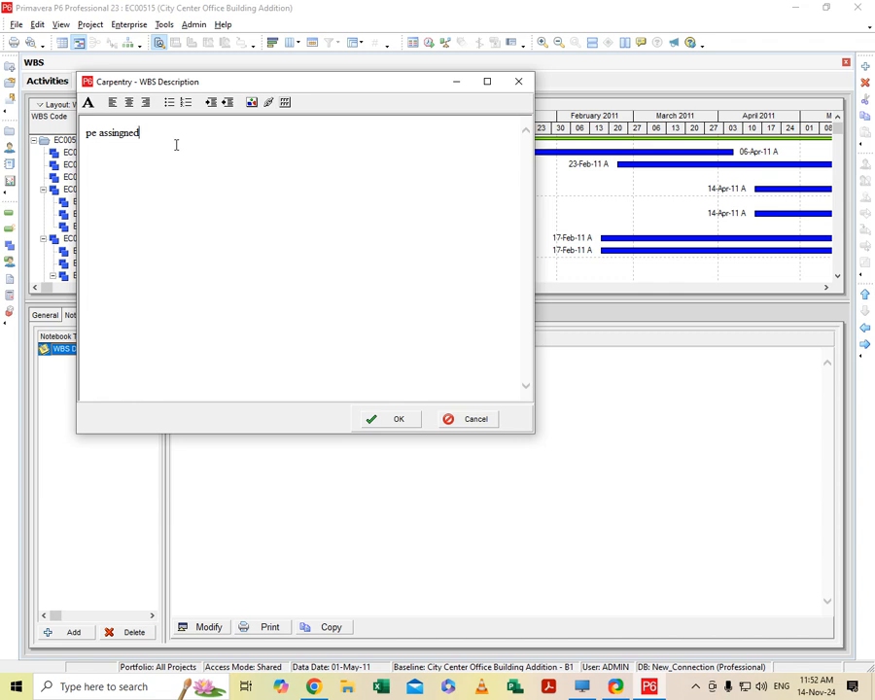
pyautogui.press('BackSpace')
pyautogui.press('BackSpace')
pyautogui.press('BackSpace')
pyautogui.press('BackSpace')
pyautogui.press('BackSpace')
pyautogui.press('BackSpace')
pyautogui.press('BackSpace')
pyautogui.press('BackSpace')
pyautogui.press('BackSpace')
pyautogui.press('BackSpace')
pyautogui.press('BackSpace')
pyautogui.press('BackSpace')
pyautogui.click(384, 421)
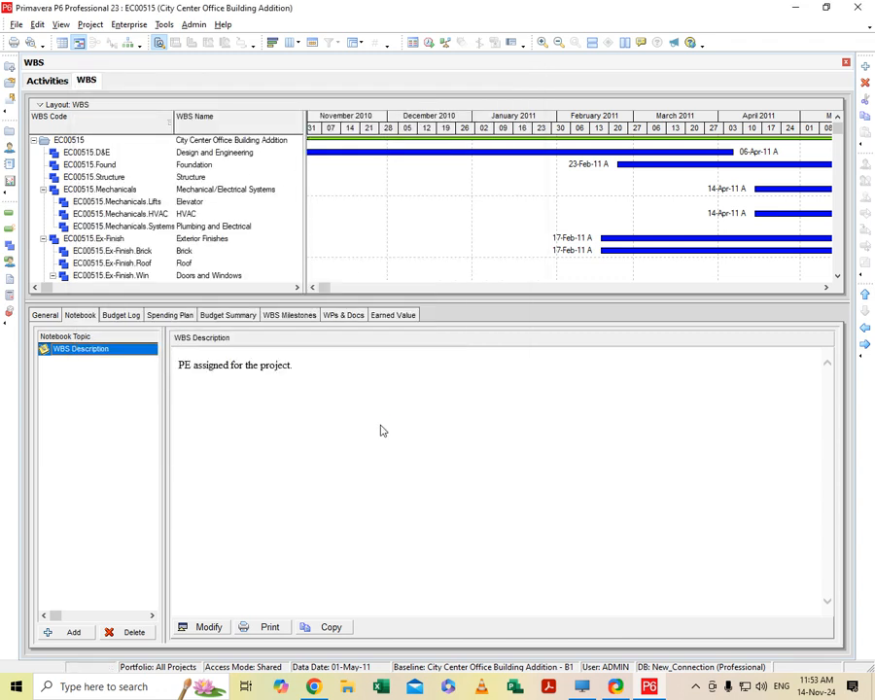
# - Add a budget change log entry for Carpentry with an amount of $12,000.00
pyautogui.click(121, 314)
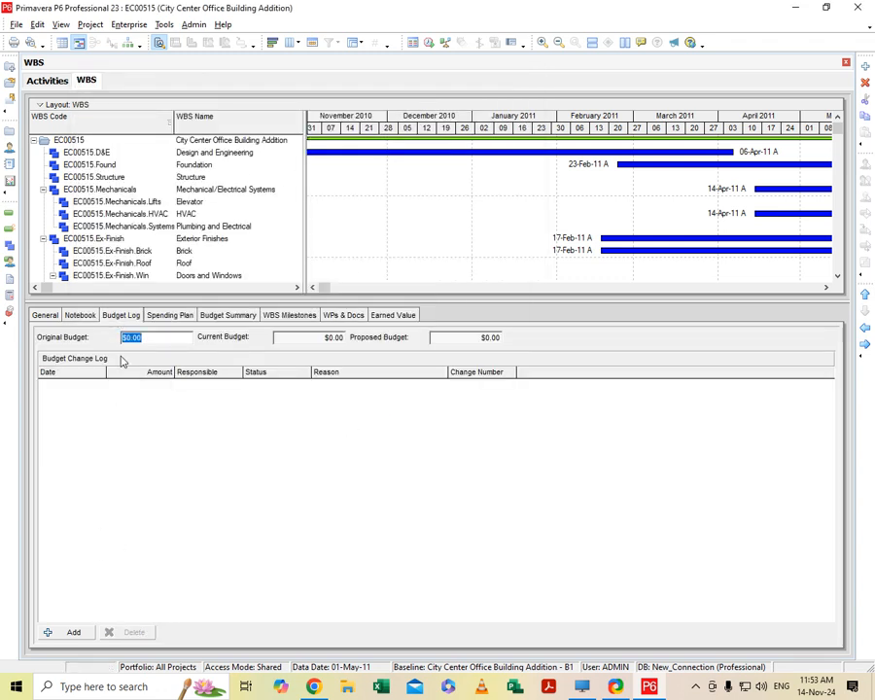
pyautogui.click(68, 634)
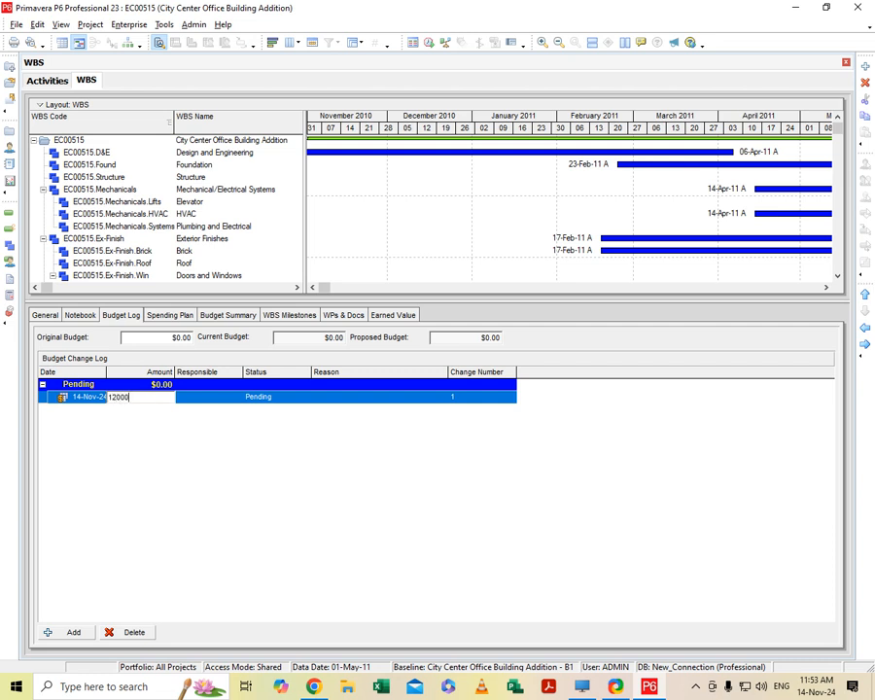
pyautogui.click(240, 397)
pyautogui.click(154, 398)
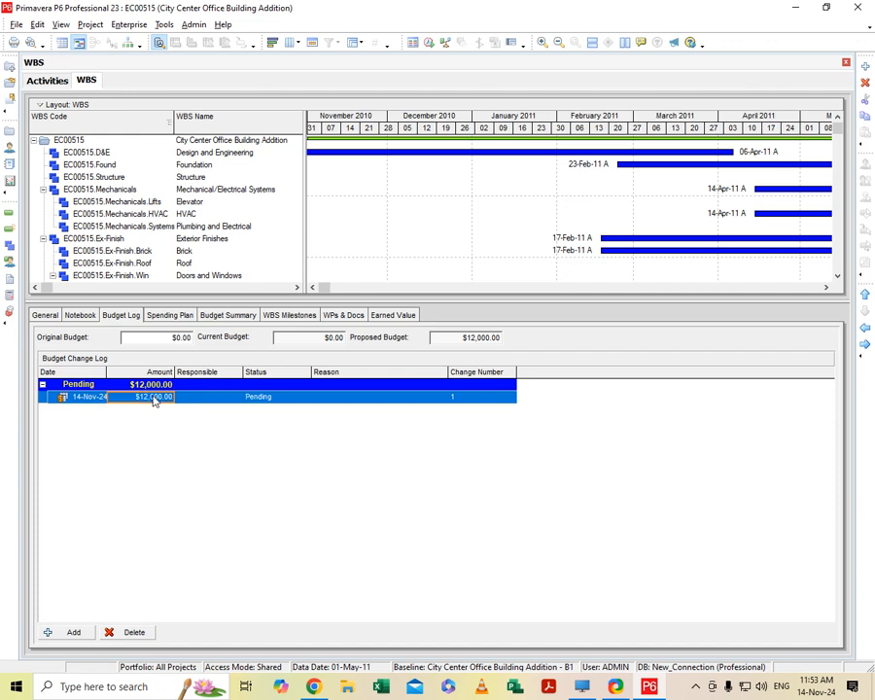
# - Set the budget change's status to Pending and its reason to "waiting for escalation process"
pyautogui.click(270, 403)
pyautogui.click(281, 402)
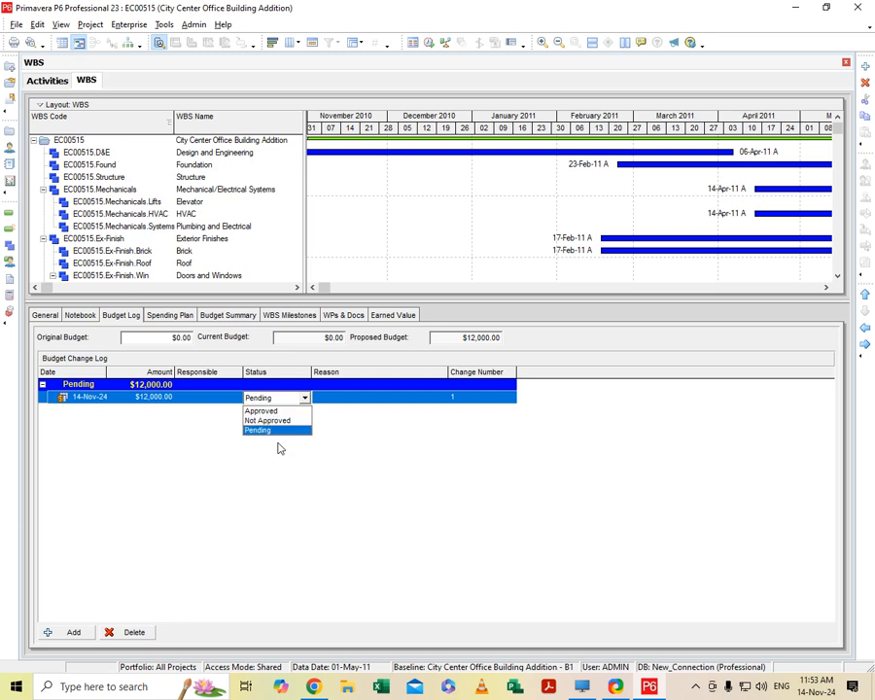
pyautogui.click(279, 436)
pyautogui.click(422, 396)
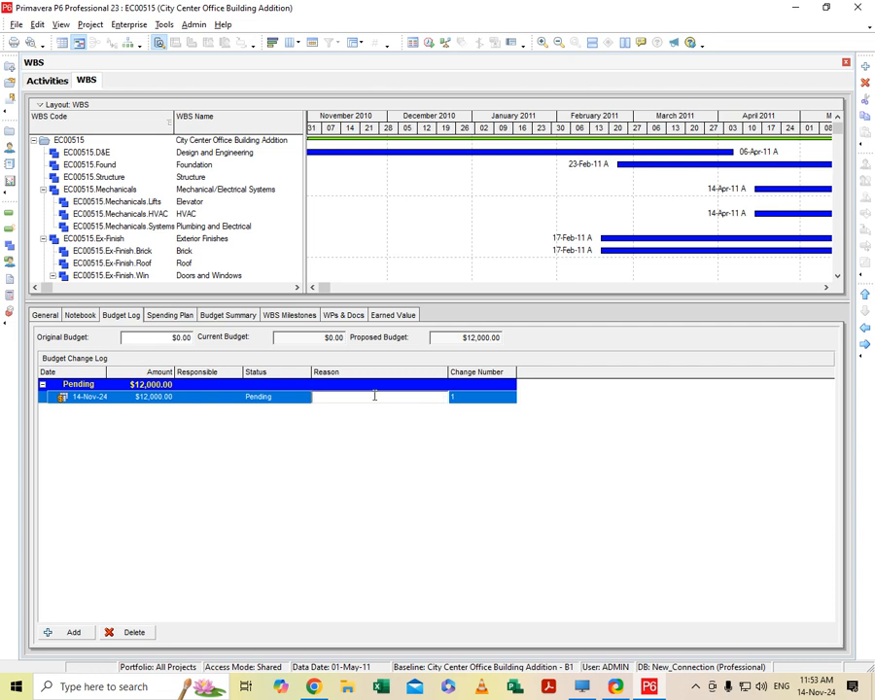
pyautogui.write('waiting for escalation process')
pyautogui.click(469, 399)
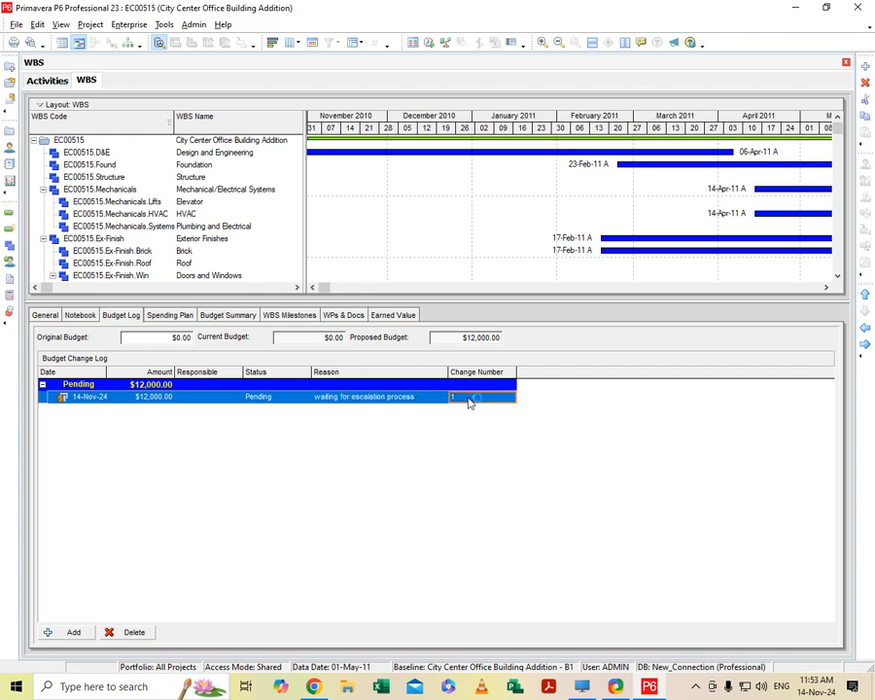
pyautogui.moveTo(519, 401); pyautogui.dragTo(443, 409)
pyautogui.click(443, 397)
# - Examine Carpentry's monthly spending plan, undistributed current variance and benefit plan for August 2010
pyautogui.click(169, 315)
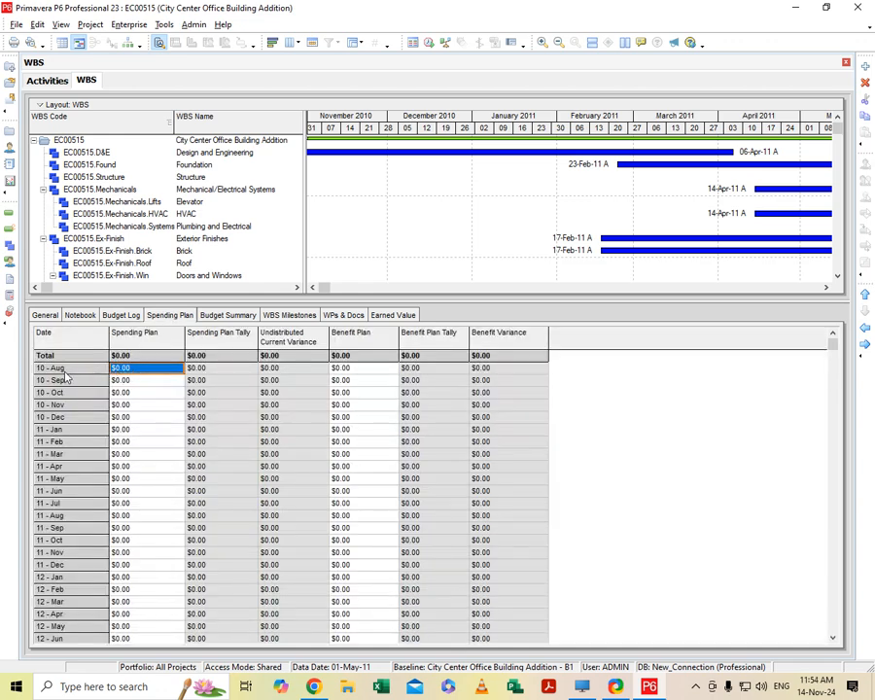
pyautogui.click(152, 368)
pyautogui.click(296, 368)
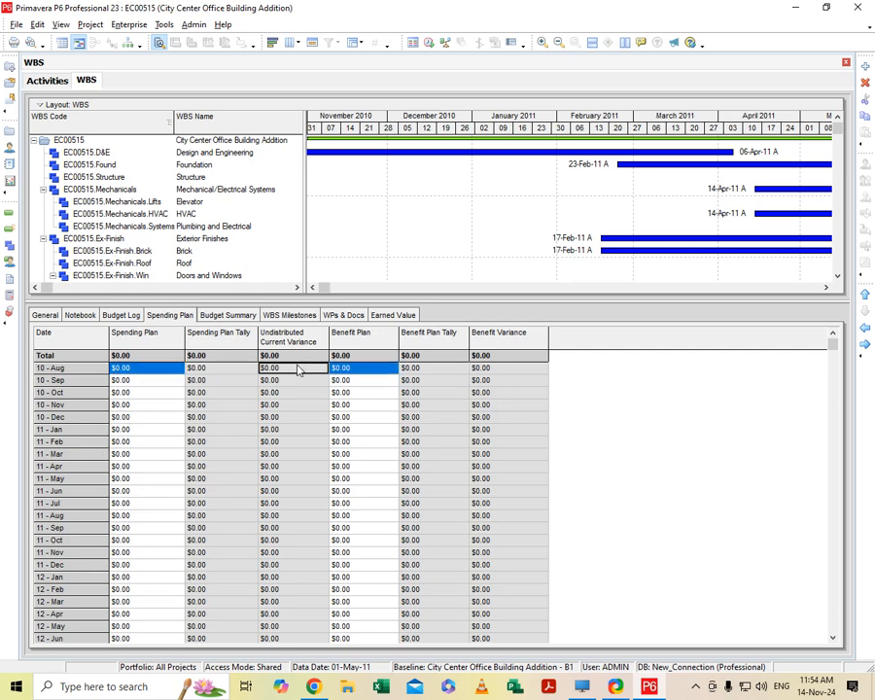
pyautogui.click(376, 371)
pyautogui.click(379, 369)
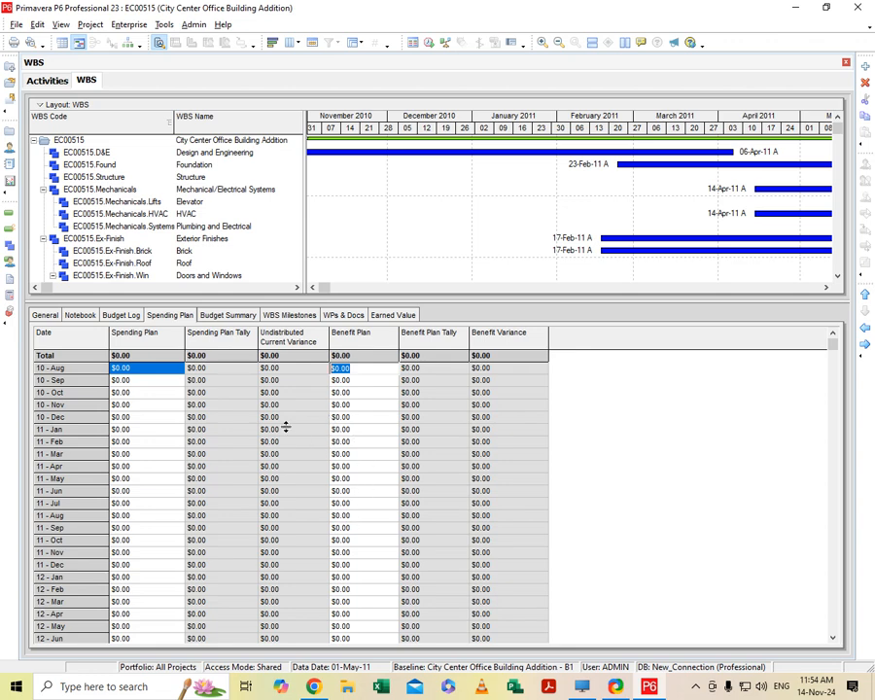
# - Review the current, unallocated and distributed current budget in Carpentry's budget summary
pyautogui.click(229, 315)
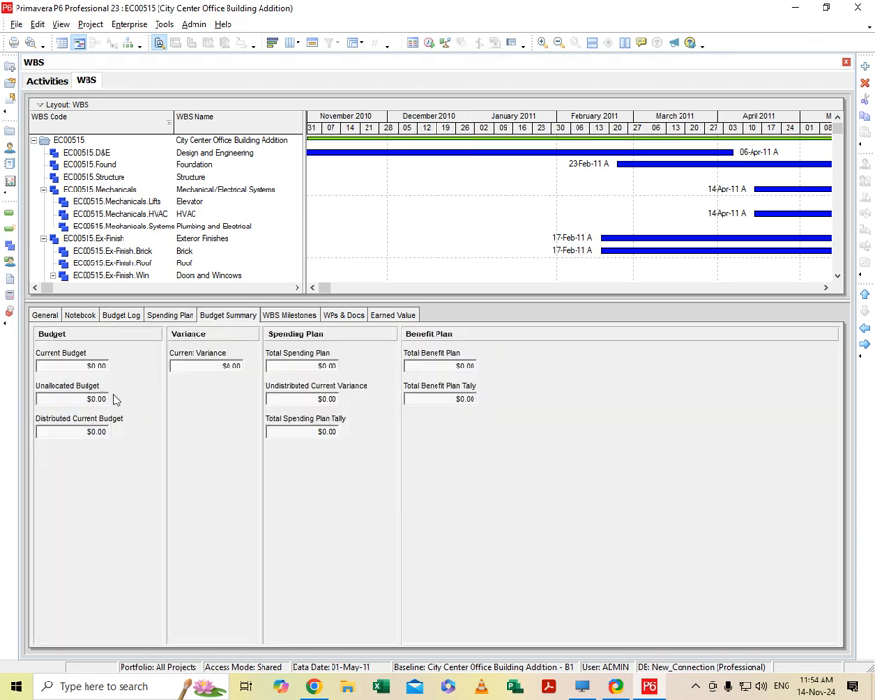
pyautogui.click(89, 368)
pyautogui.click(78, 398)
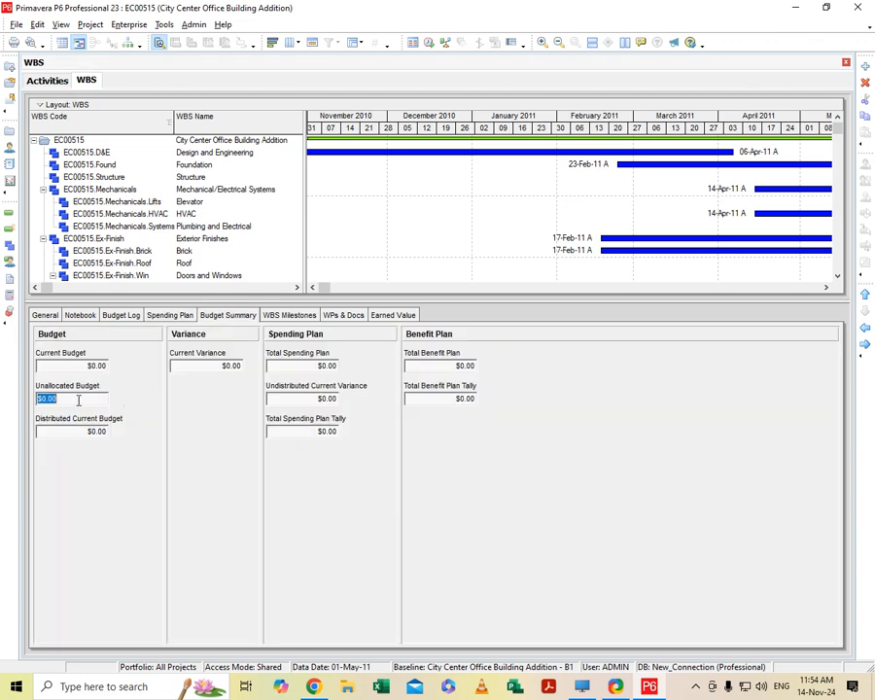
pyautogui.click(83, 431)
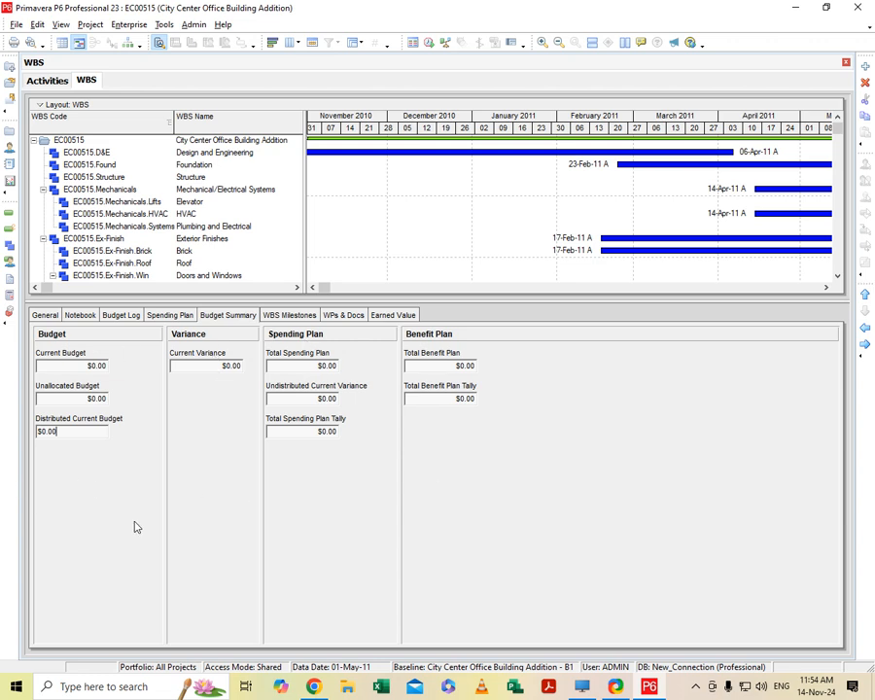
# - Add a WBS milestone named "rain" to Carpentry
pyautogui.click(276, 318)
pyautogui.click(74, 632)
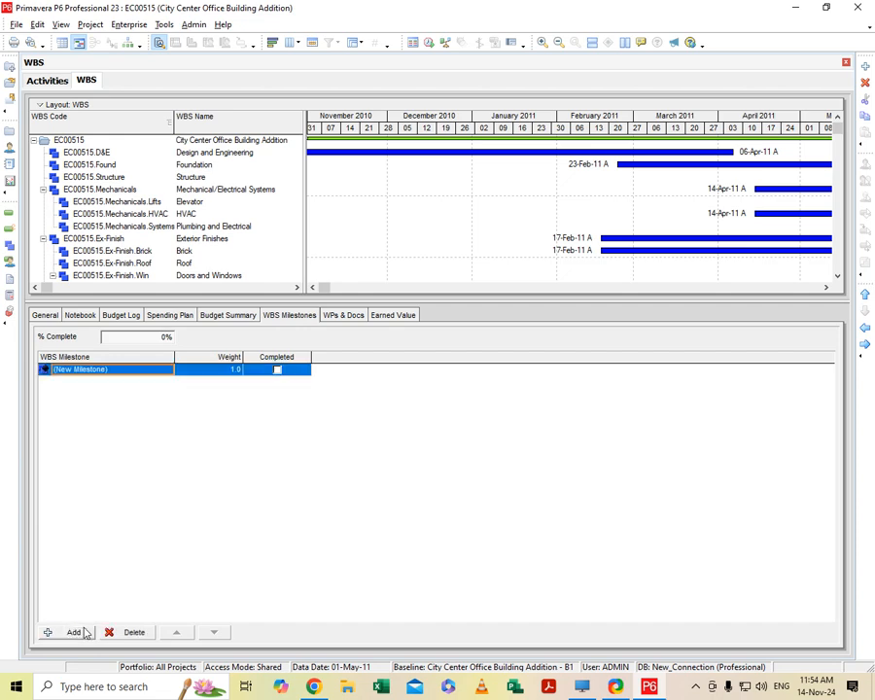
pyautogui.click(126, 374)
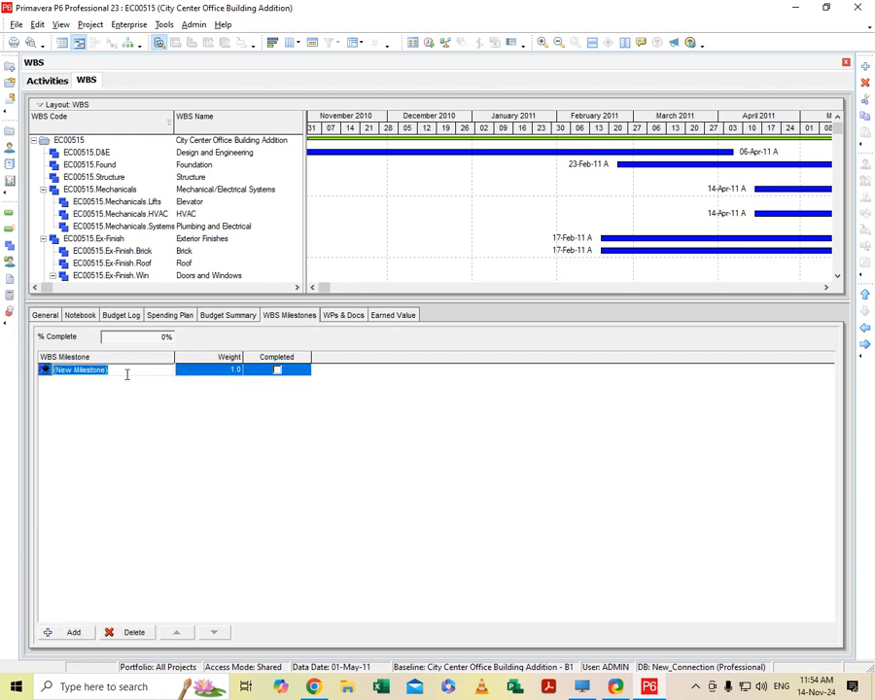
pyautogui.press('BackSpace')
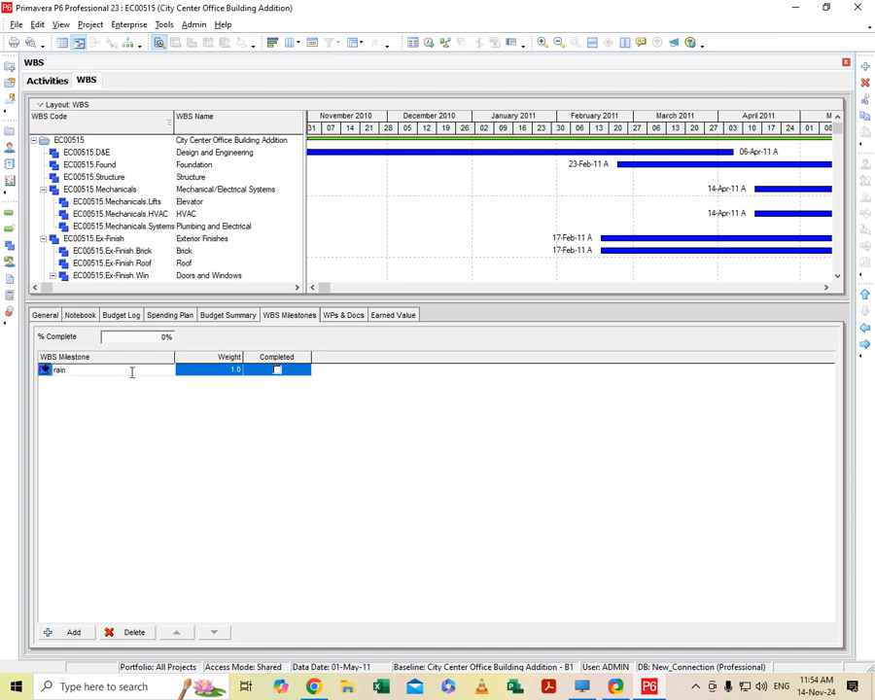
pyautogui.click(224, 370)
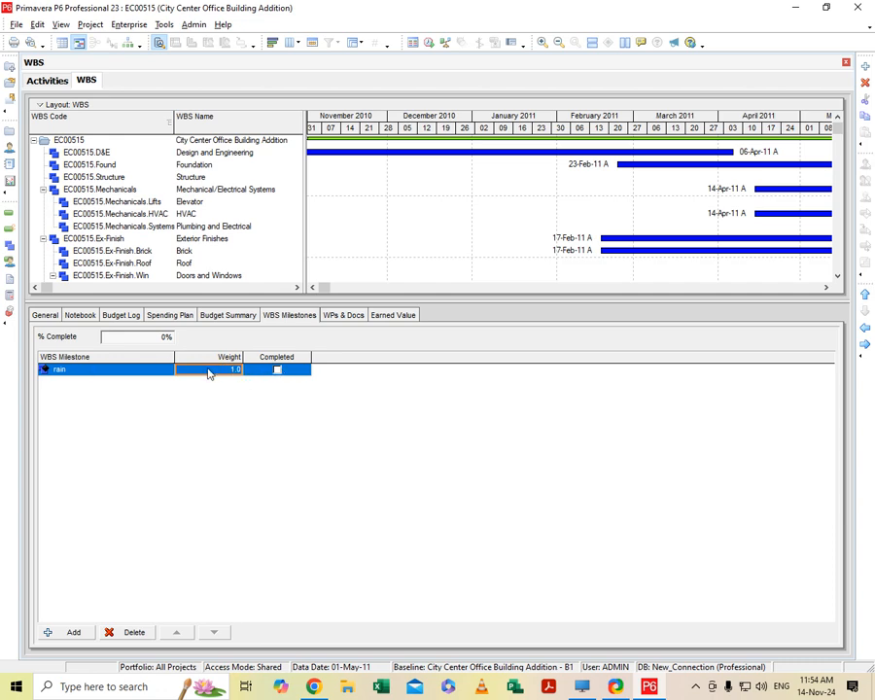
# - Mark the rain milestone as completed and clear it again to check the effect on Carpentry's percent complete
pyautogui.click(279, 374)
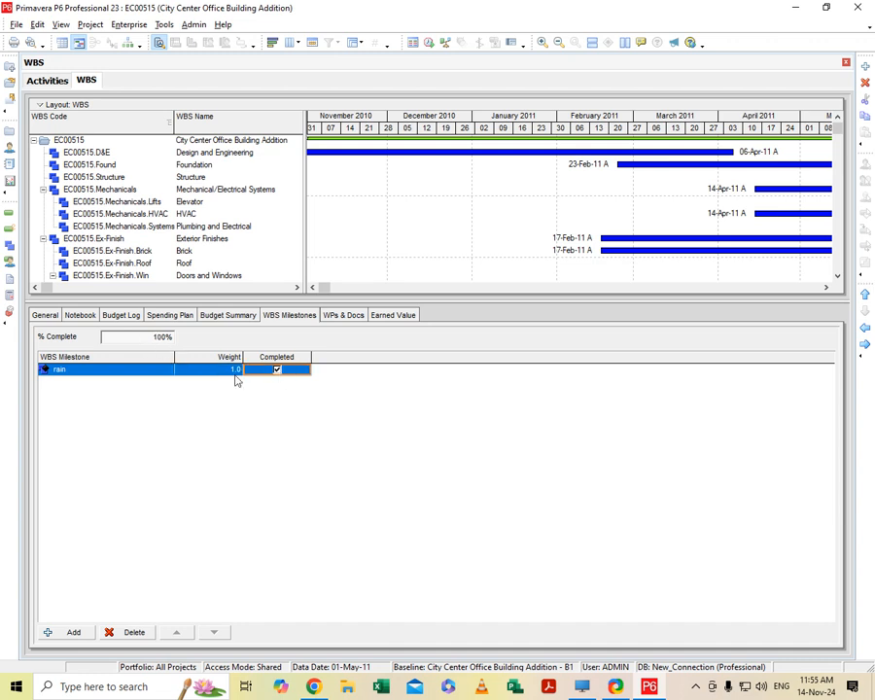
pyautogui.click(277, 372)
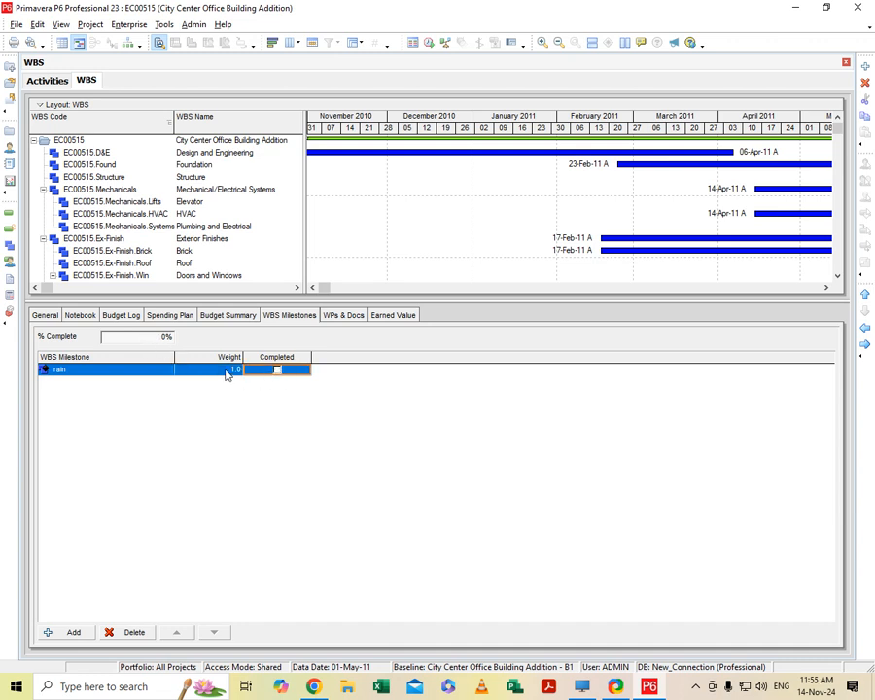
pyautogui.click(159, 337)
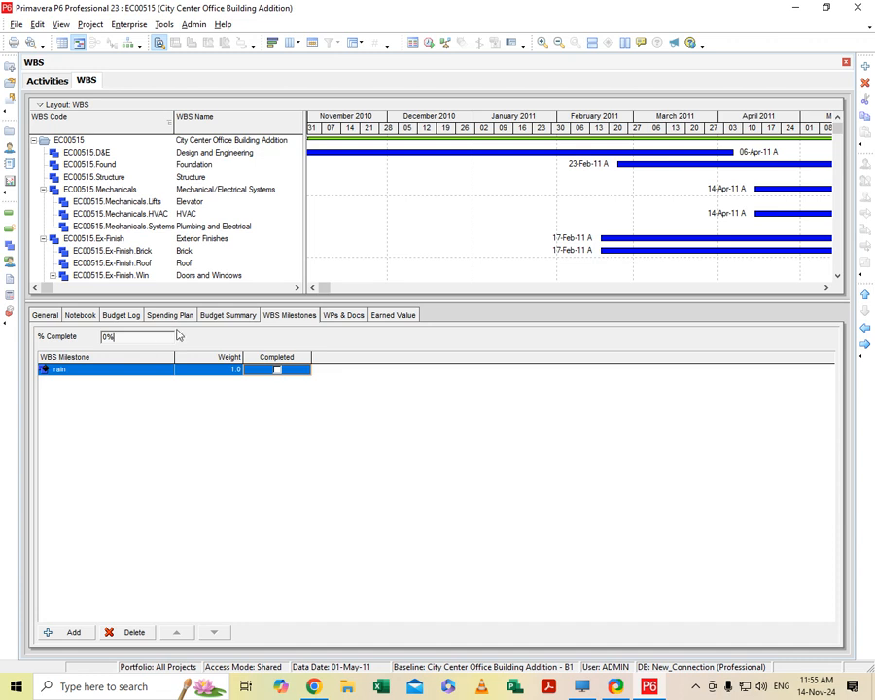
# - Assign the Design document to Carpentry's work products and documents
pyautogui.click(351, 316)
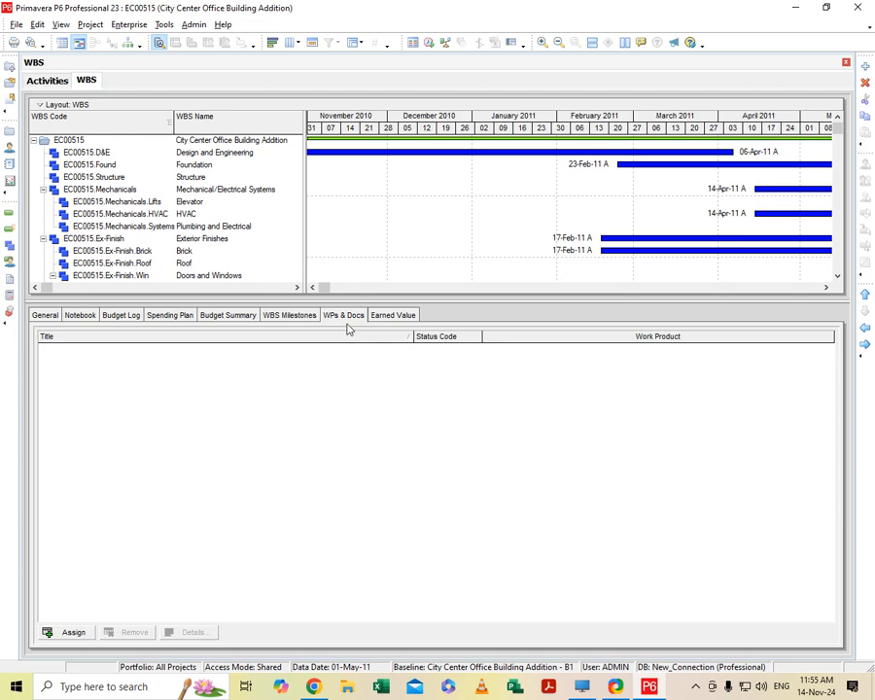
pyautogui.click(70, 632)
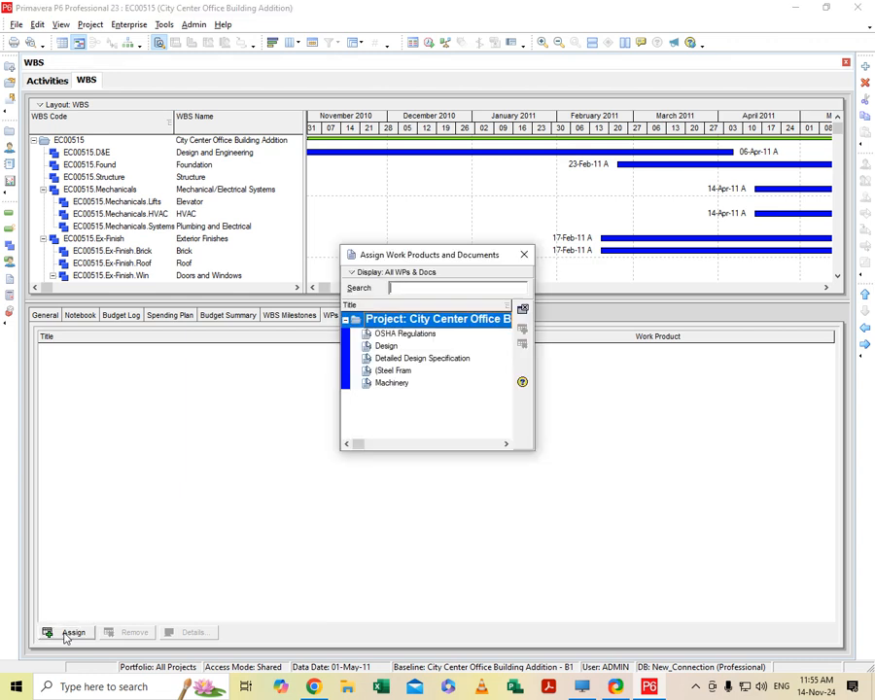
pyautogui.click(397, 346)
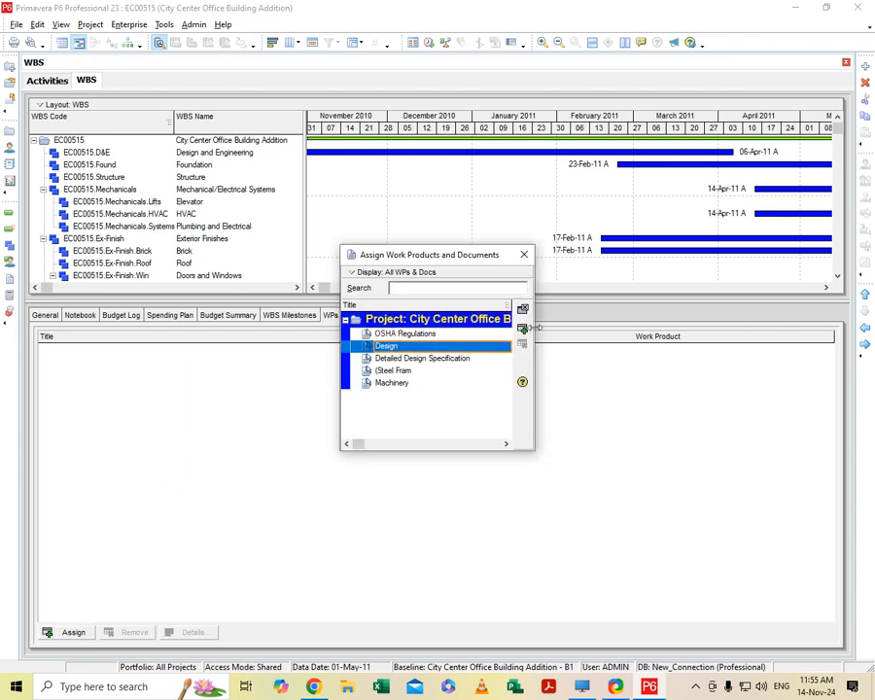
pyautogui.click(523, 331)
pyautogui.click(525, 254)
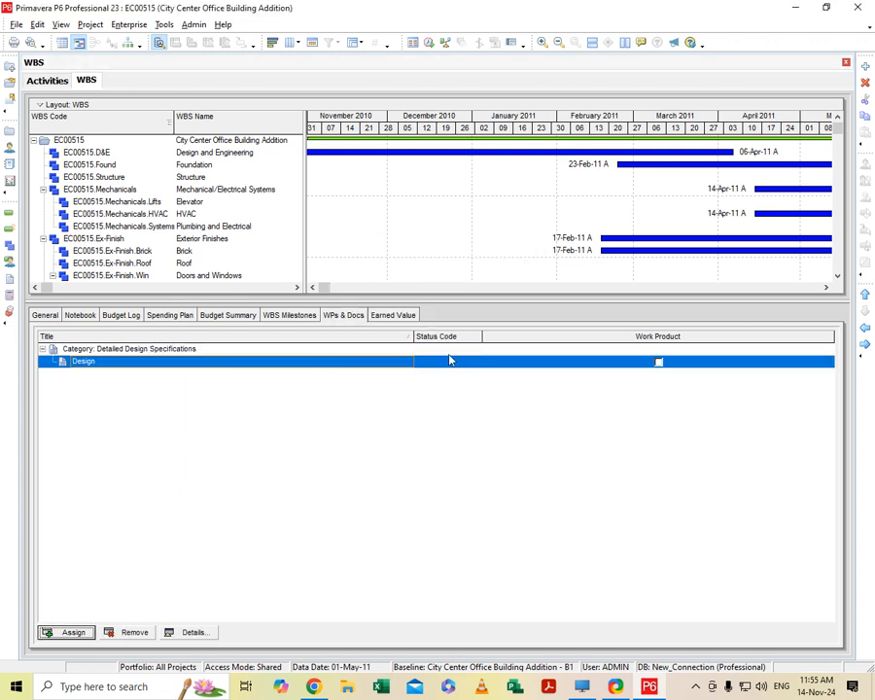
pyautogui.click(660, 364)
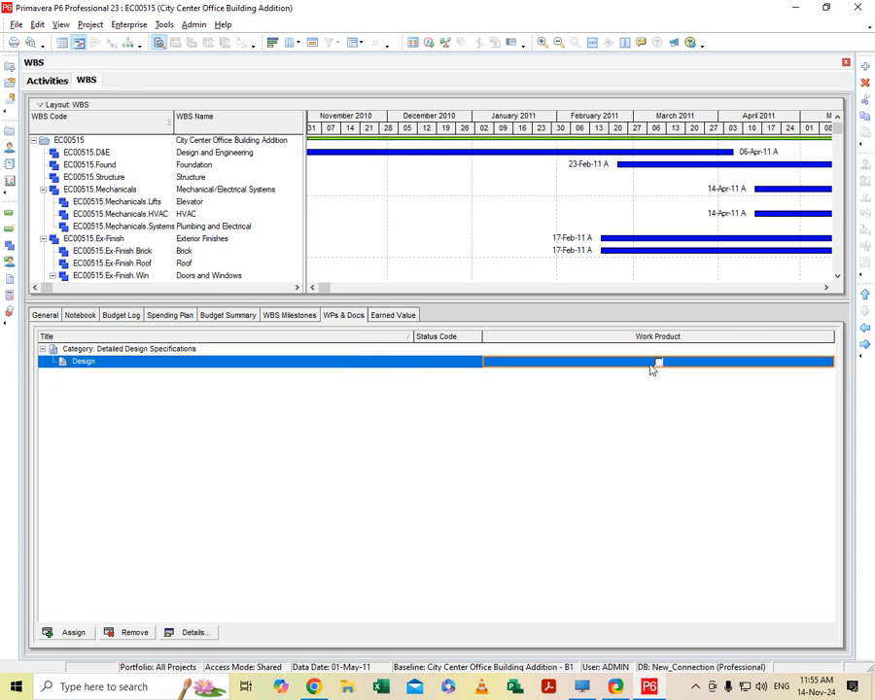
# - Review Carpentry's earned value techniques for percent complete and estimate to complete, and return to its WBS milestones
pyautogui.click(393, 315)
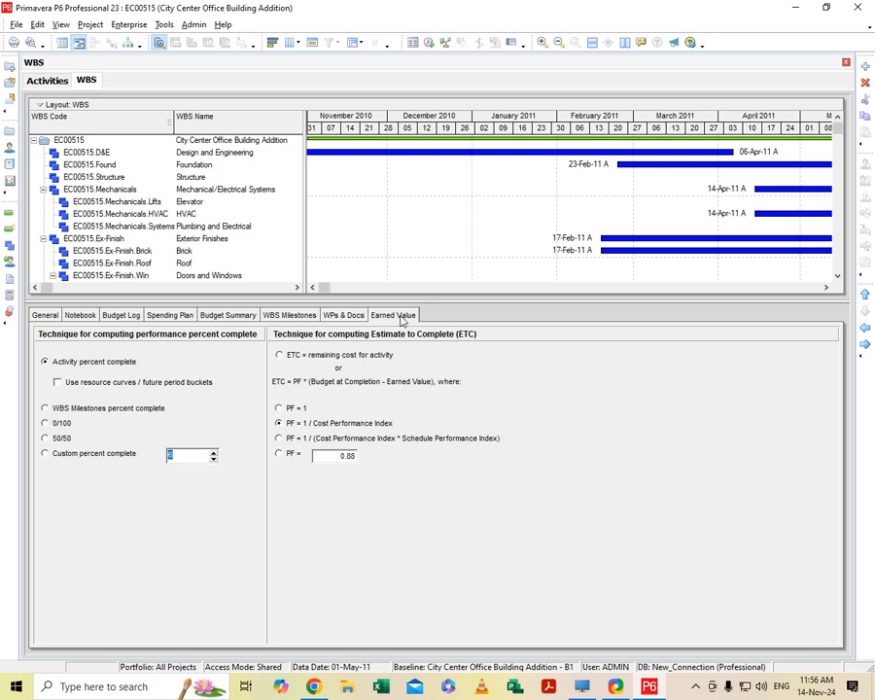
pyautogui.click(292, 315)
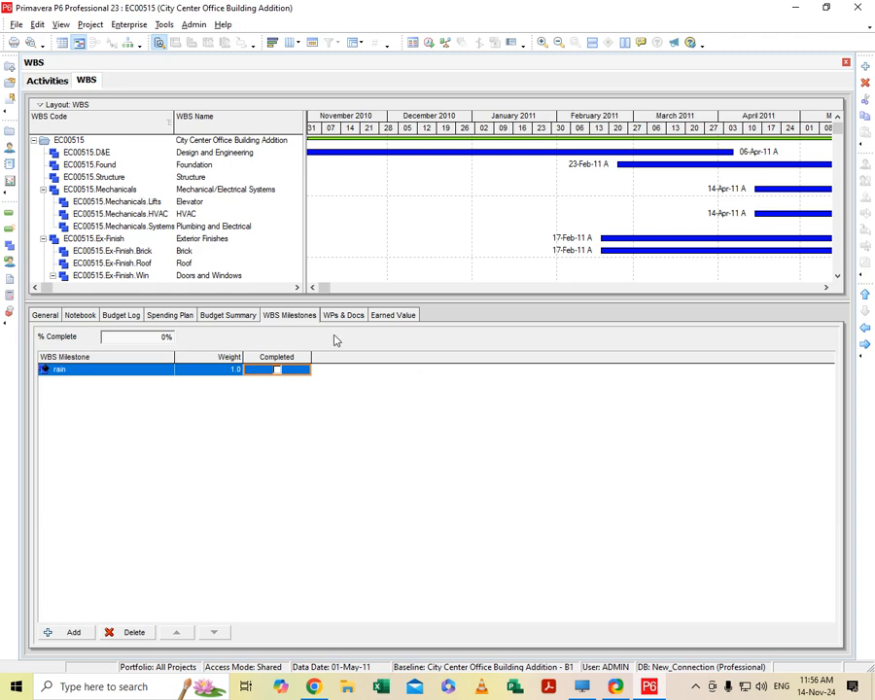
# - Examine the project's activities grouped under each WBS element, from Design and Engineering down to Carpentry
pyautogui.click(47, 80)
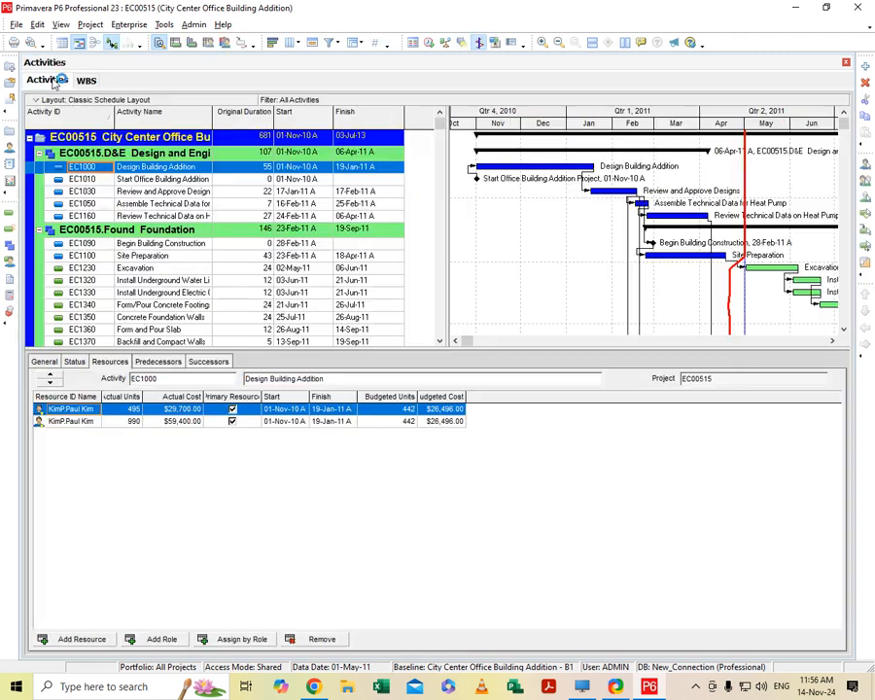
pyautogui.click(167, 152)
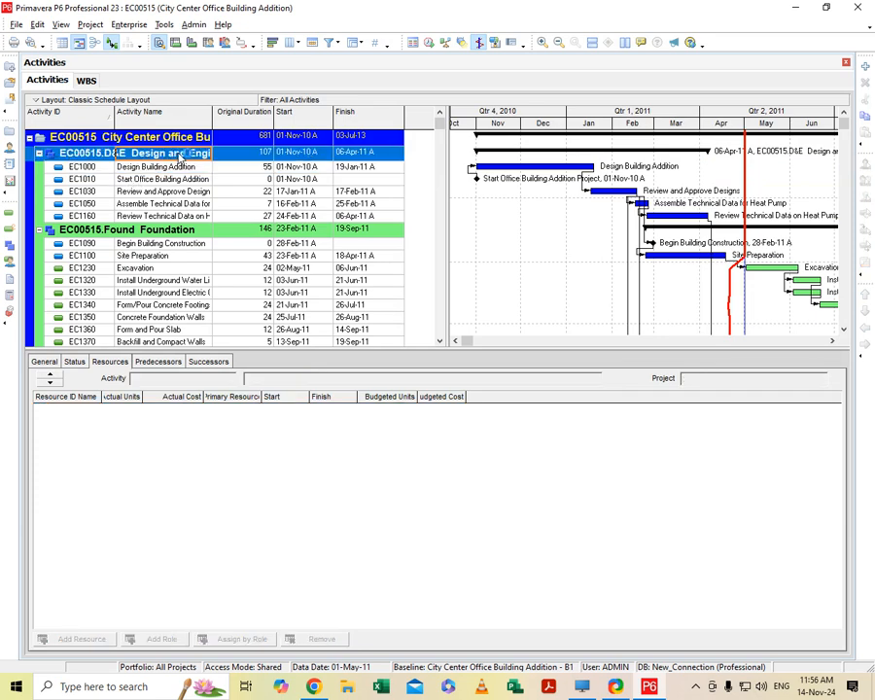
pyautogui.click(180, 232)
pyautogui.scroll(-2, 181, 236)
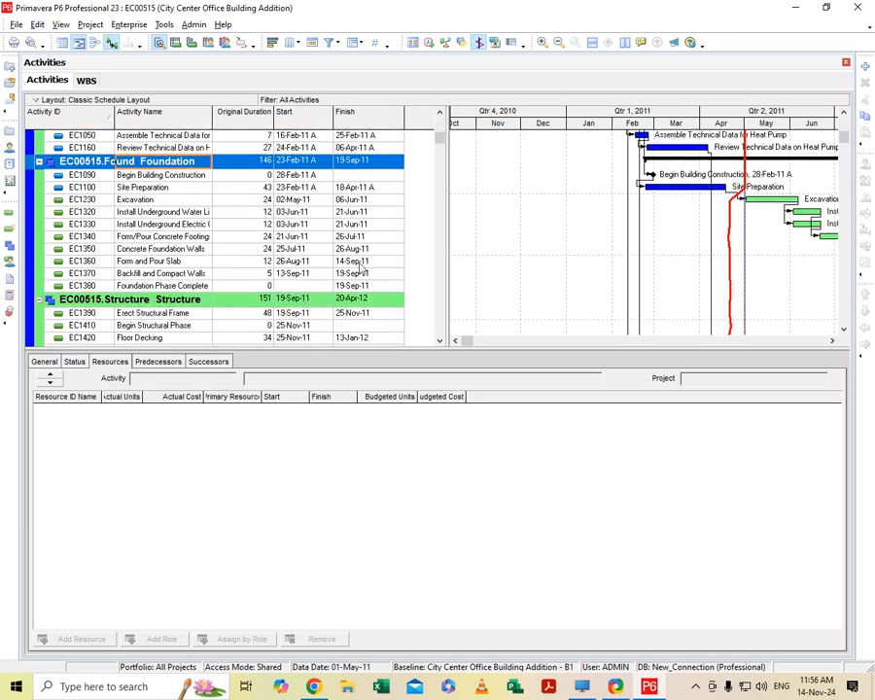
pyautogui.click(182, 302)
pyautogui.scroll(-5, 181, 306)
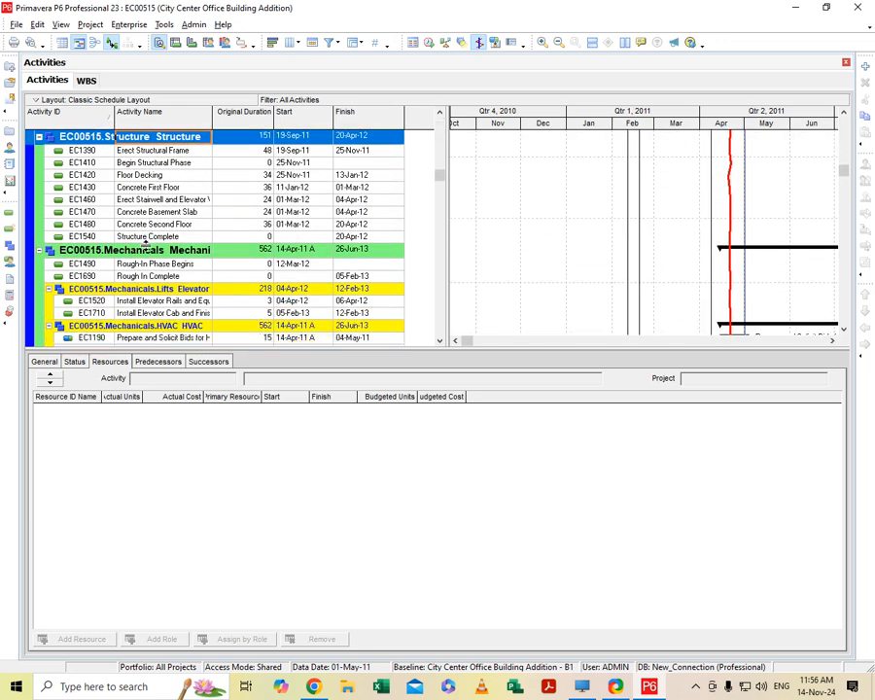
pyautogui.click(147, 250)
pyautogui.click(151, 291)
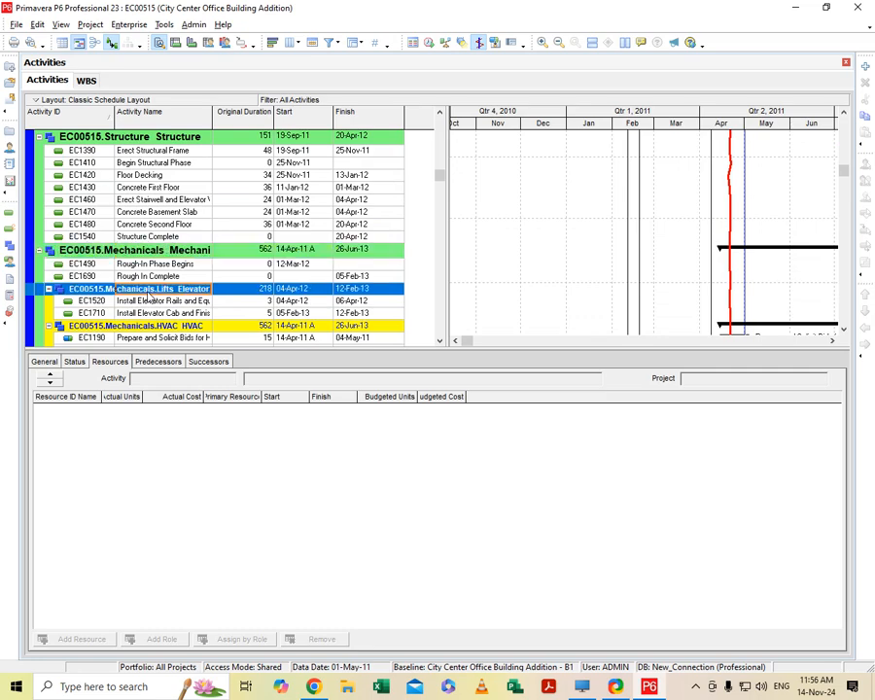
pyautogui.scroll(-2, 212, 308)
pyautogui.click(167, 255)
pyautogui.scroll(-2, 219, 272)
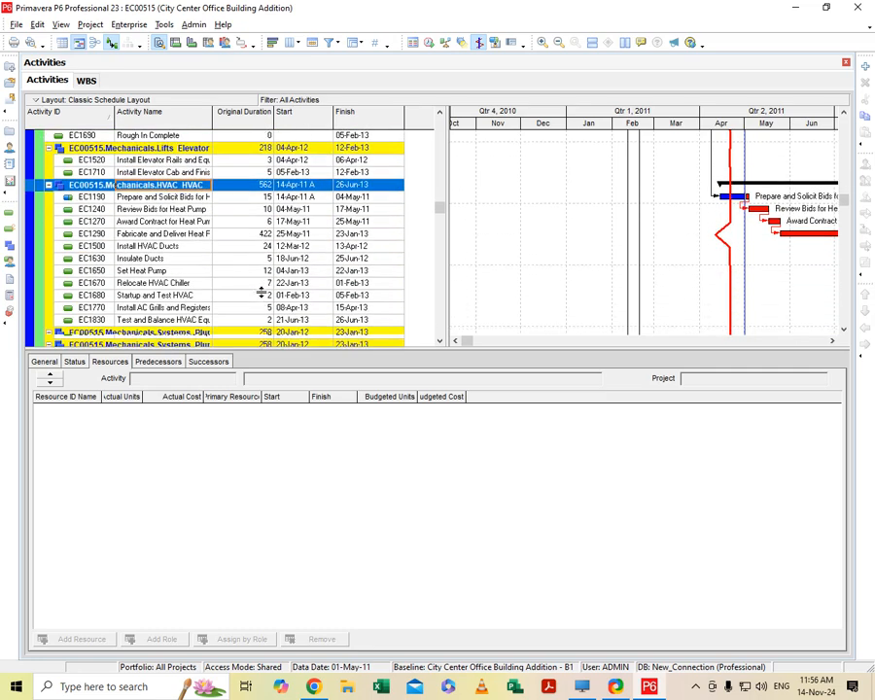
pyautogui.scroll(-11, 260, 292)
pyautogui.click(260, 292)
pyautogui.scroll(-4, 260, 293)
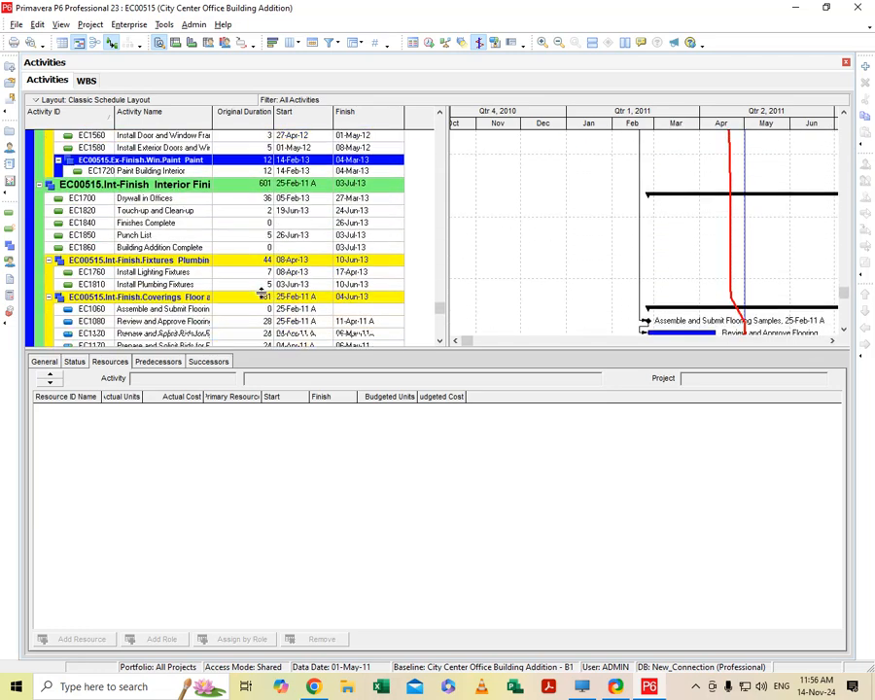
pyautogui.scroll(-2, 261, 294)
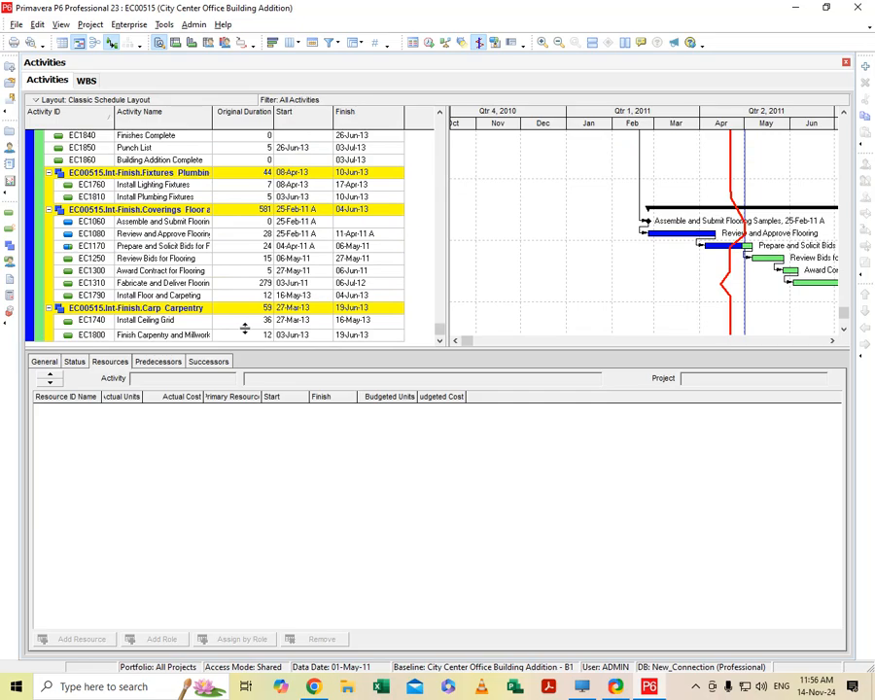
pyautogui.scroll(15, 245, 329)
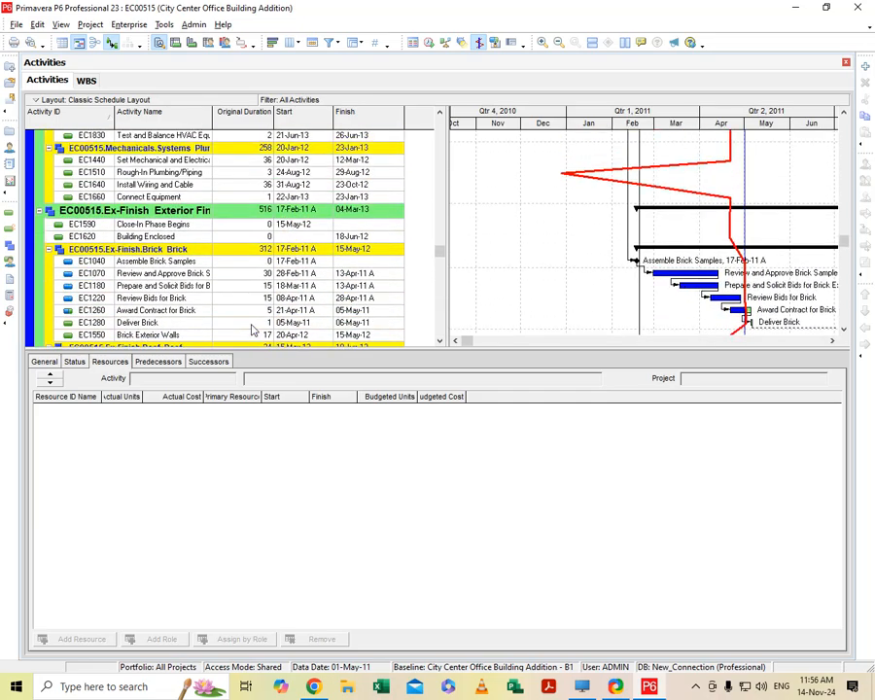
pyautogui.scroll(12, 251, 330)
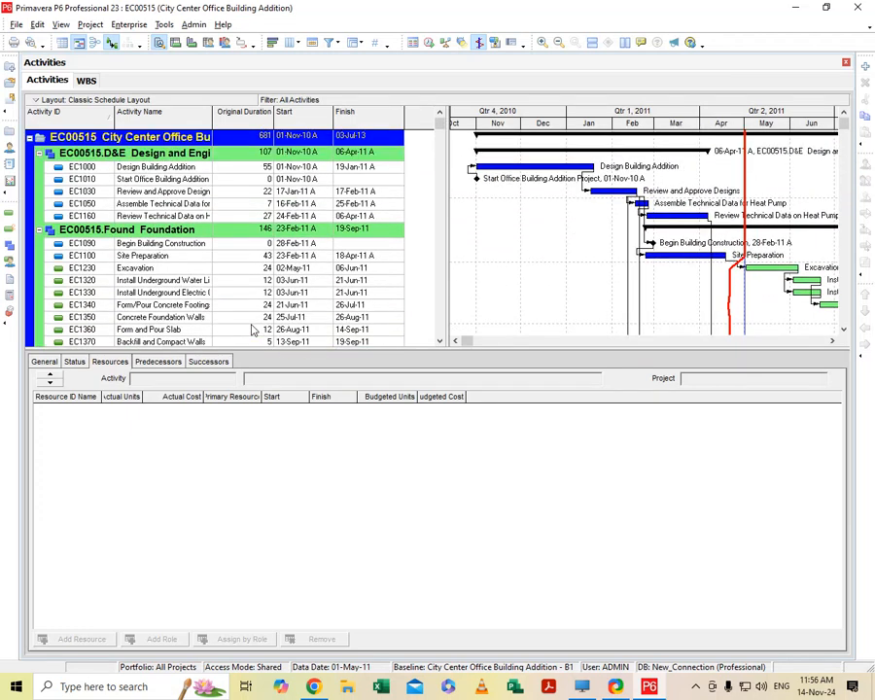
# - Add a new activity named "checking" under Design and Engineering
pyautogui.click(163, 167)
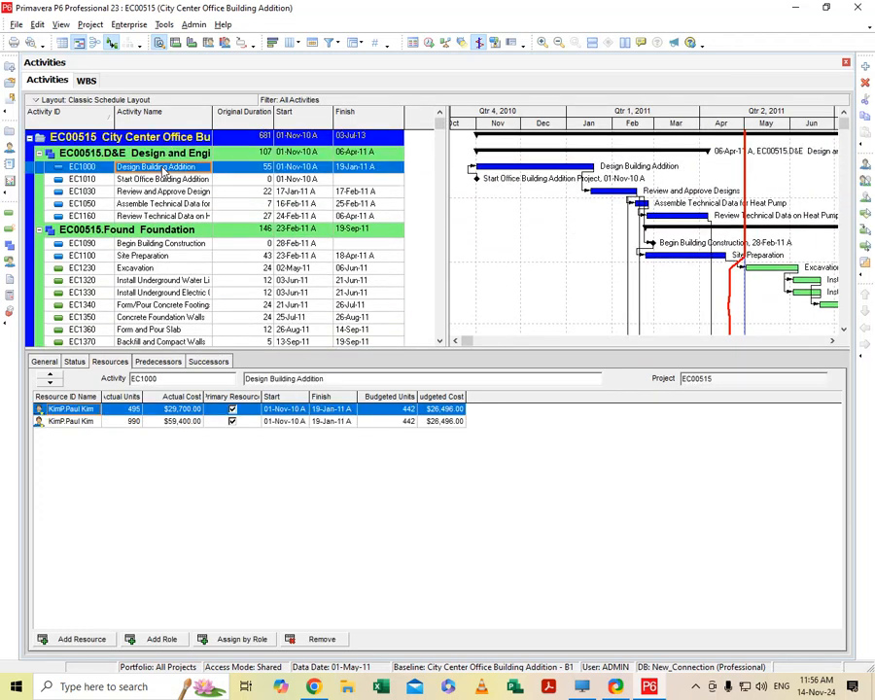
pyautogui.rightClick(163, 167)
pyautogui.click(214, 259)
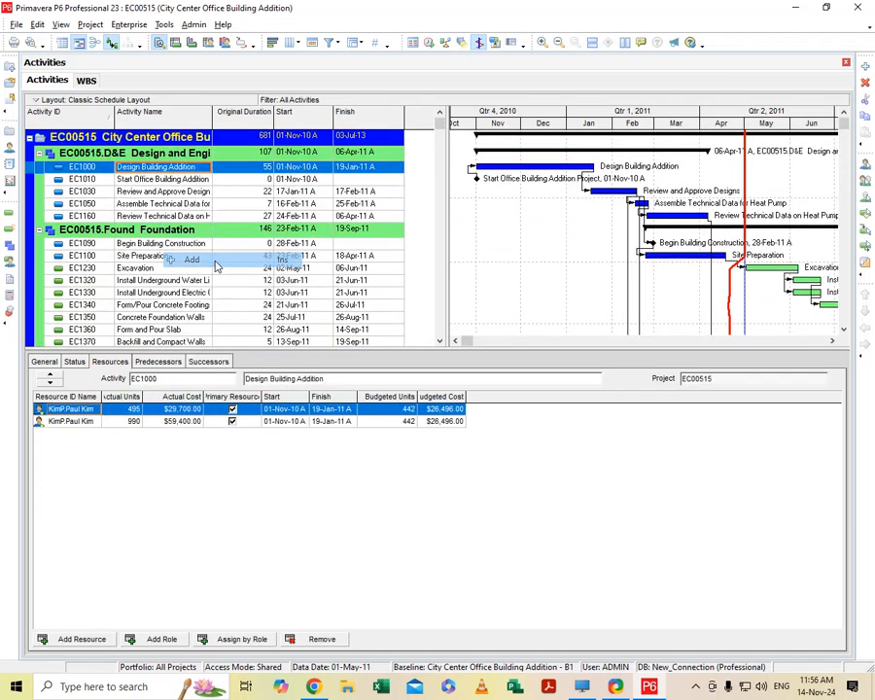
pyautogui.click(168, 196)
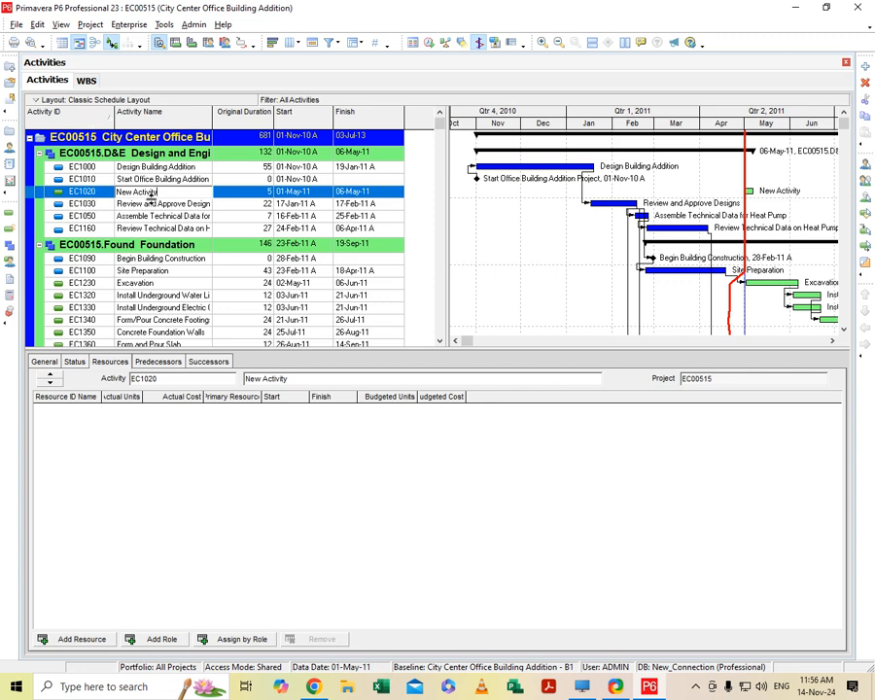
pyautogui.hotkey('ctrl', 'a')
pyautogui.press('BackSpace')
# - Set the checking activity's start date to 02-May-11 at 08:00
pyautogui.click(299, 192)
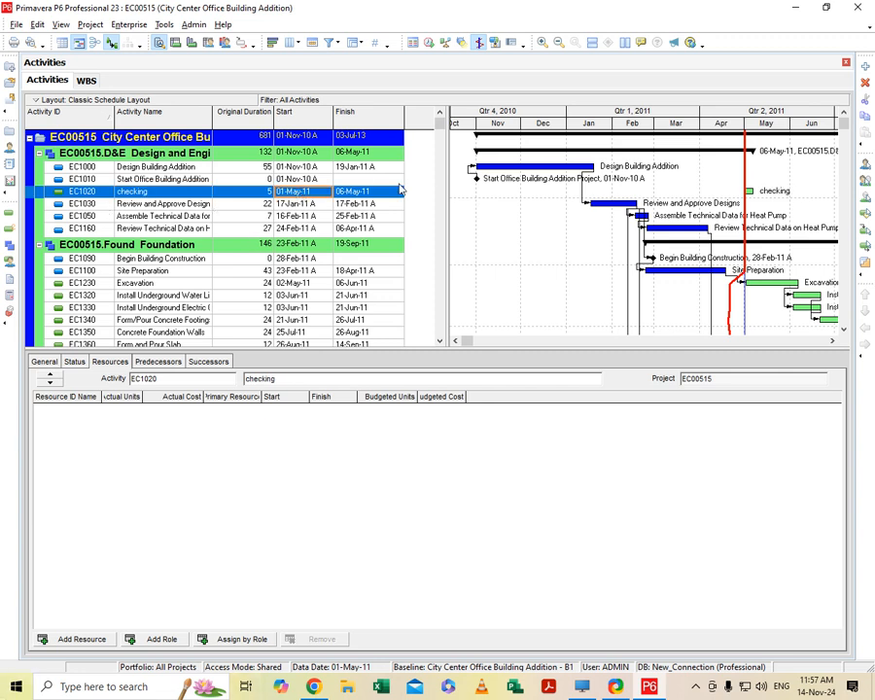
pyautogui.click(325, 194)
pyautogui.click(327, 191)
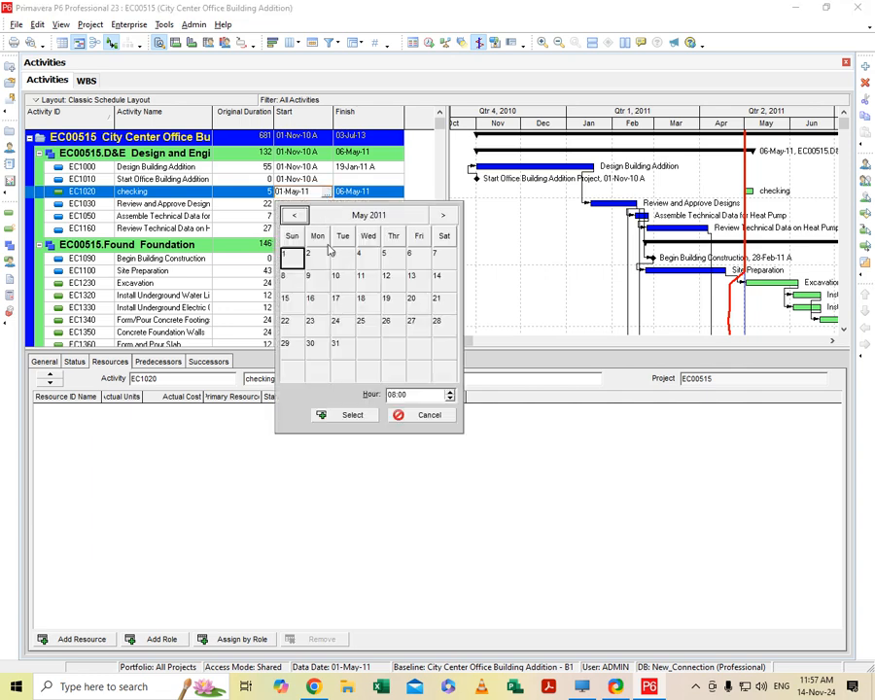
pyautogui.click(352, 415)
pyautogui.click(533, 347)
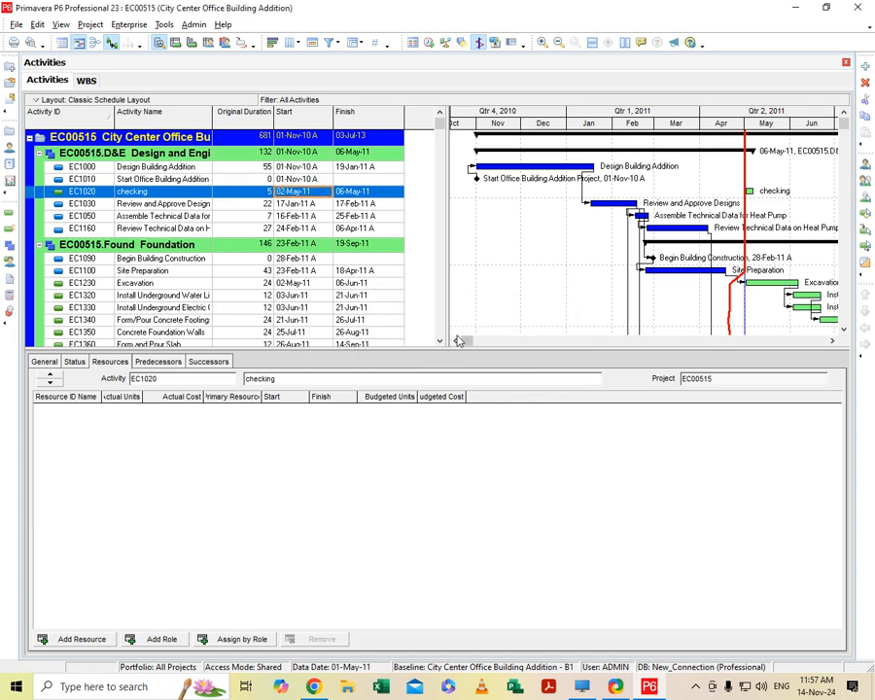
# - Set the checking activity's finish date to 14 May 2011 at 17:00
pyautogui.click(394, 194)
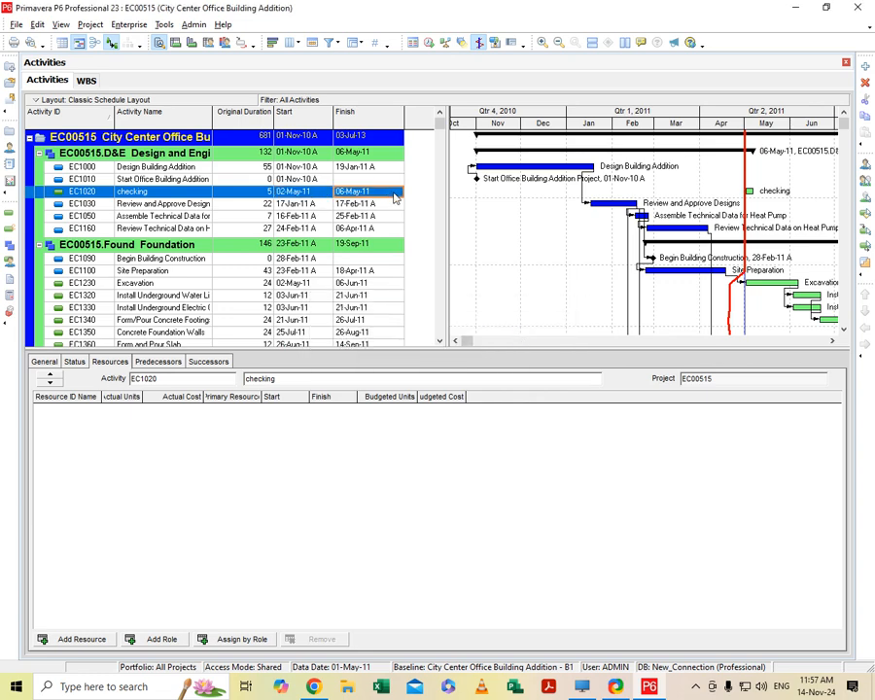
pyautogui.click(395, 193)
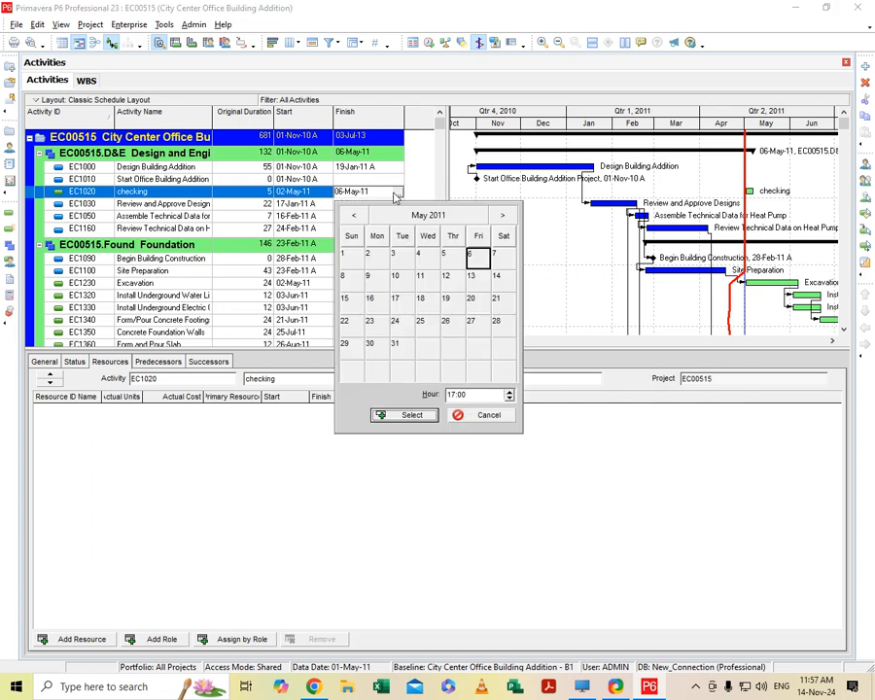
pyautogui.click(497, 281)
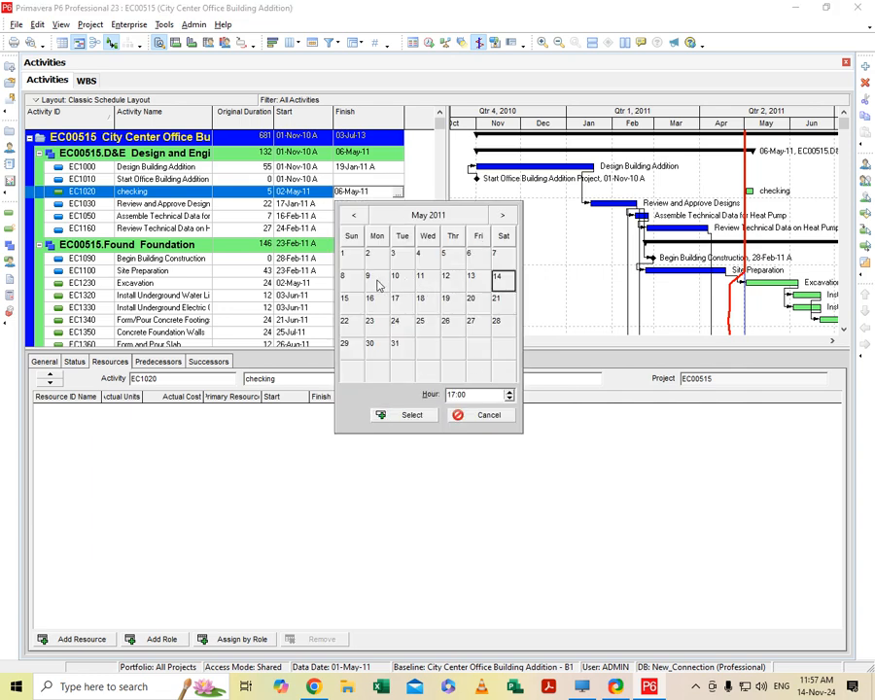
pyautogui.click(415, 416)
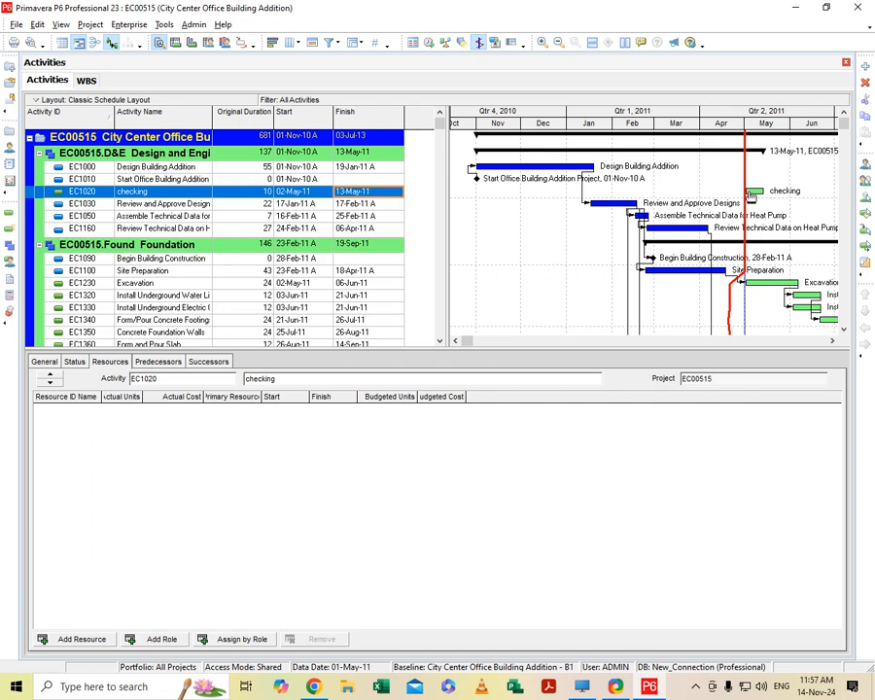
# - Delete the checking activity from Design and Engineering
pyautogui.rightClick(162, 199)
pyautogui.click(222, 298)
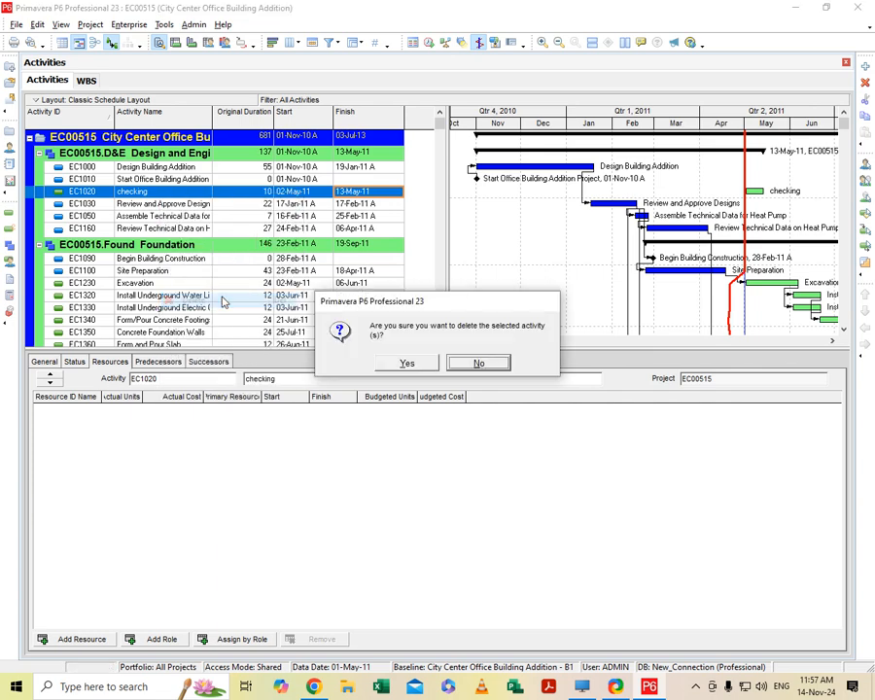
pyautogui.click(420, 364)
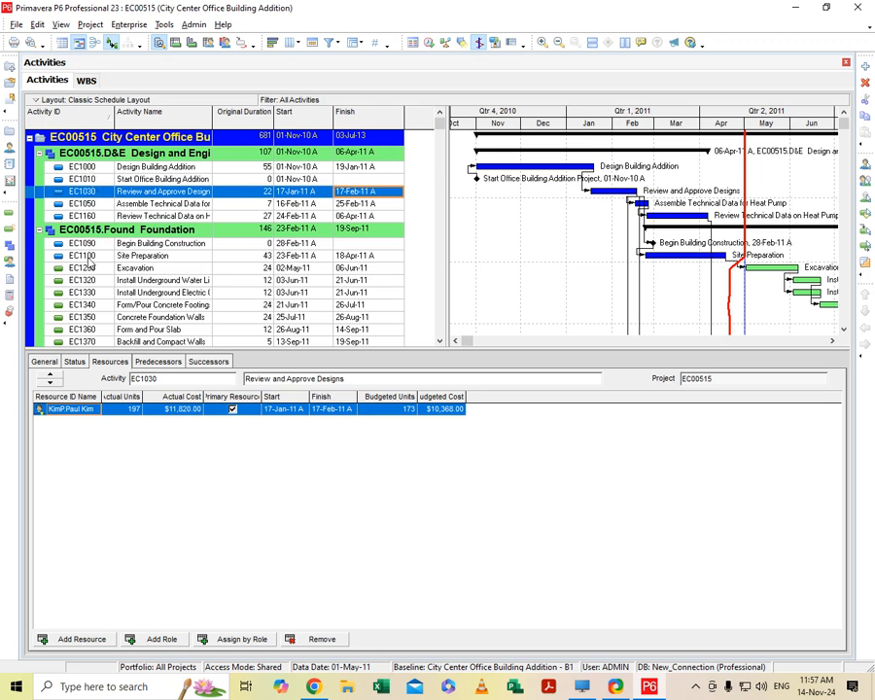
pyautogui.click(87, 180)
pyautogui.rightClick(93, 181)
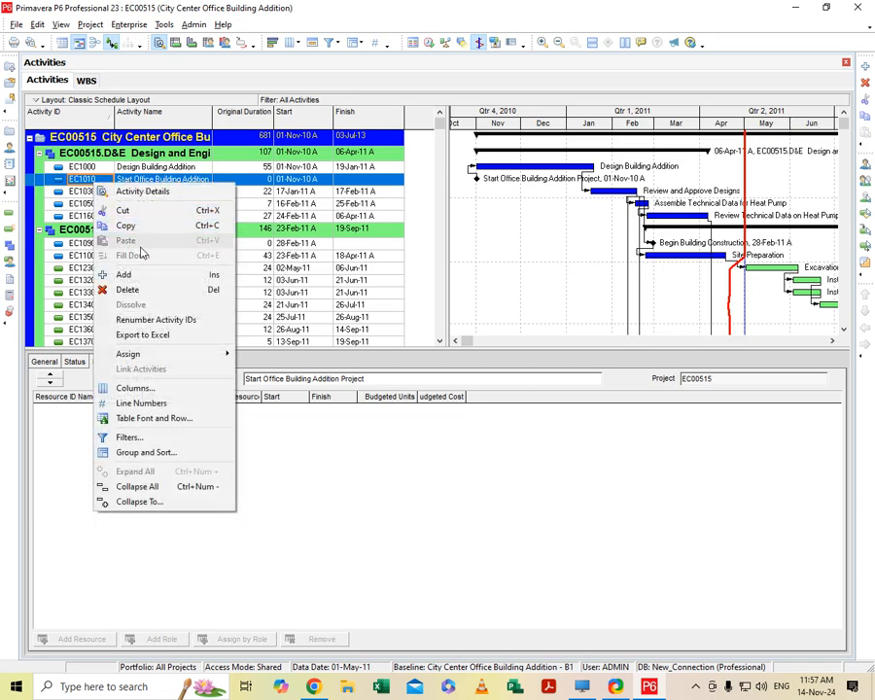
pyautogui.click(138, 278)
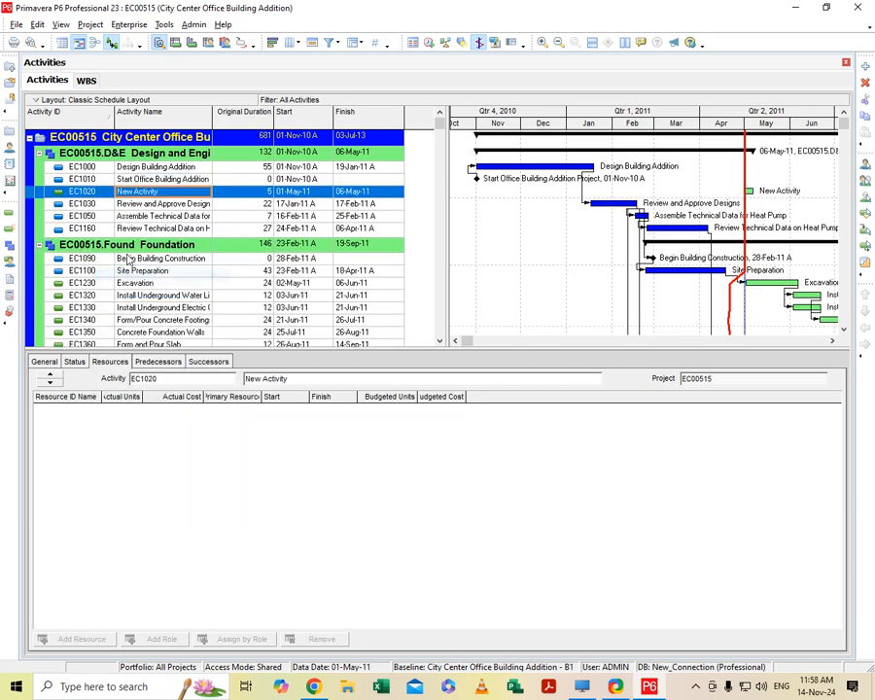
pyautogui.rightClick(96, 193)
pyautogui.click(136, 297)
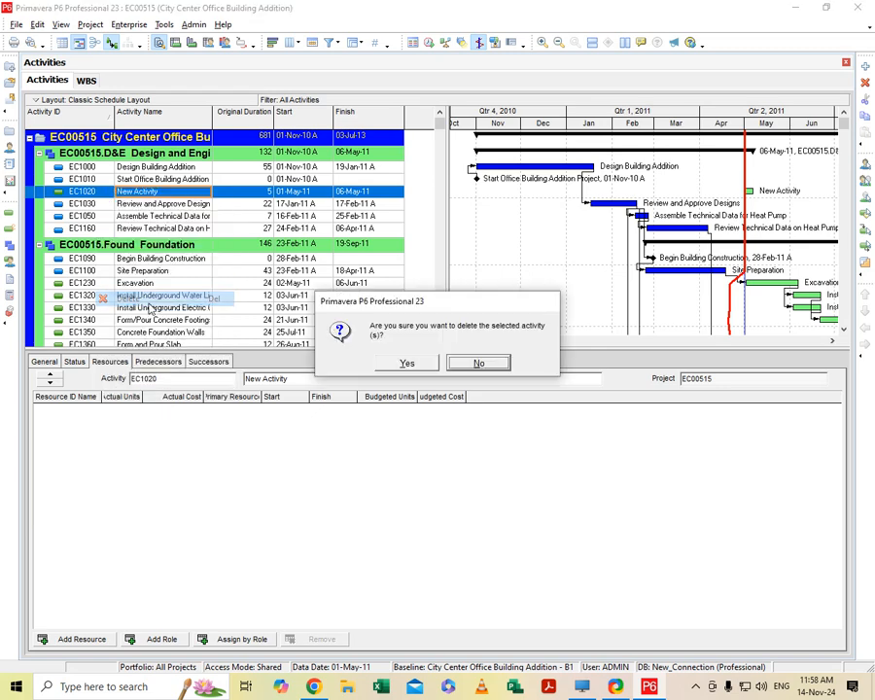
pyautogui.click(407, 364)
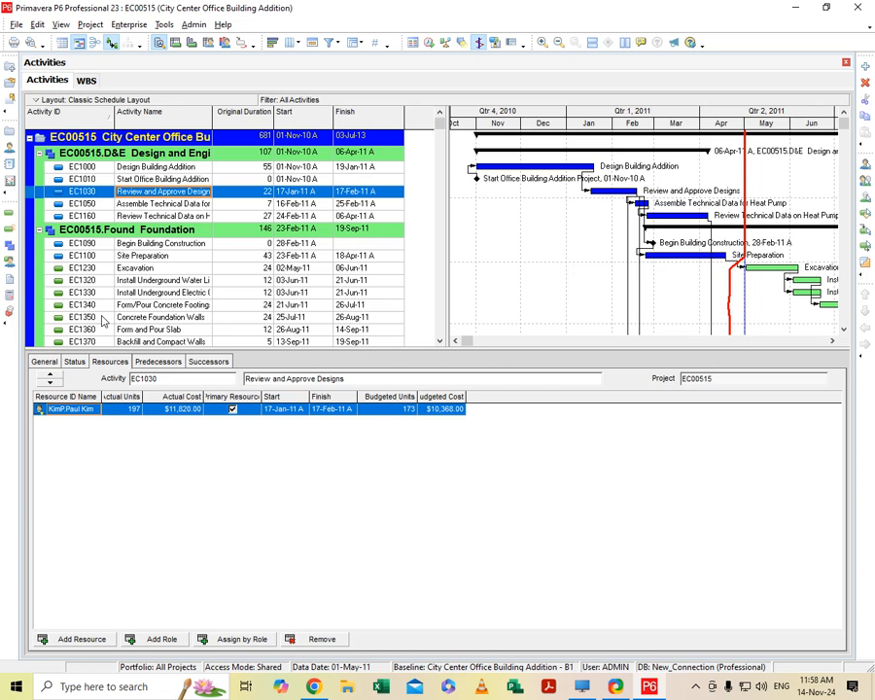
# - Add a new activity named "checking" under Design and Engineering
pyautogui.rightClick(81, 167)
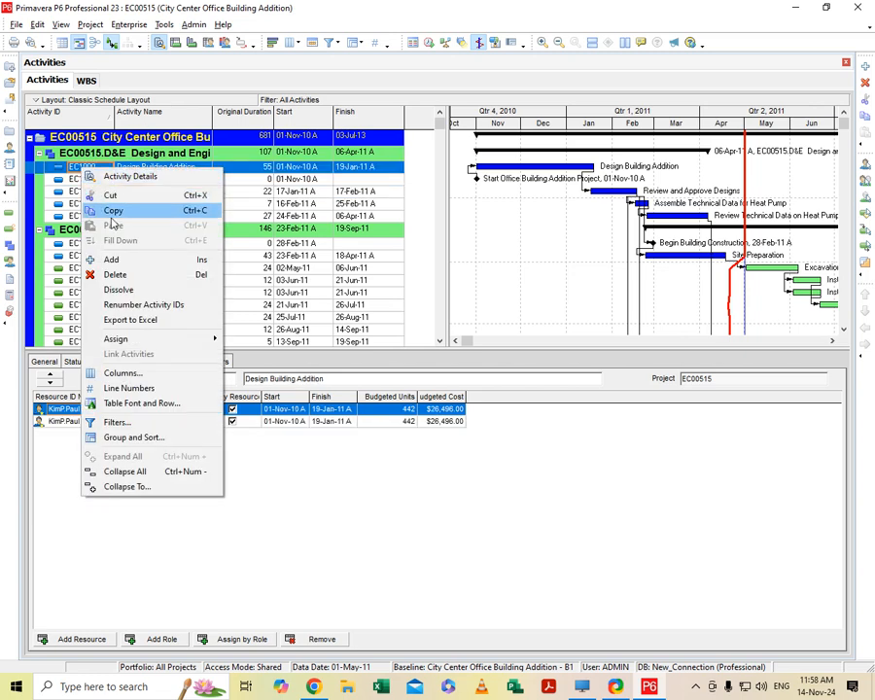
pyautogui.click(111, 259)
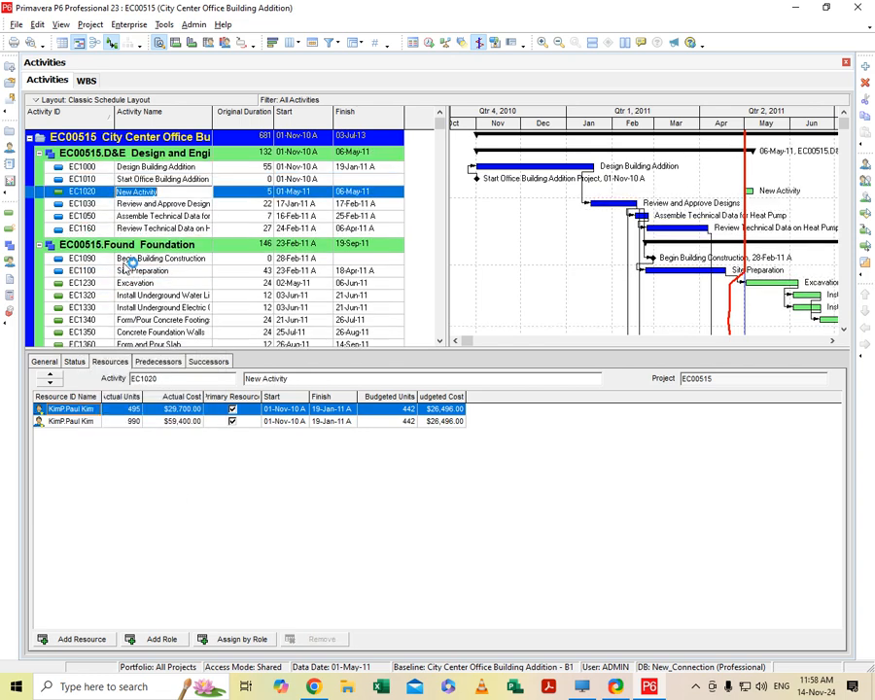
pyautogui.click(169, 191)
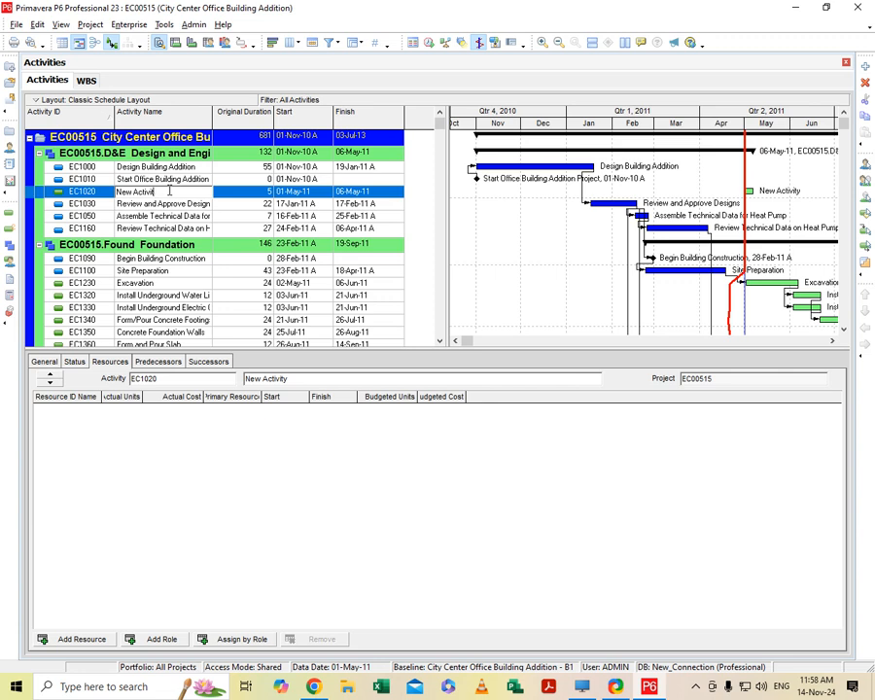
pyautogui.press('BackSpace')
pyautogui.press('BackSpace')
pyautogui.press('BackSpace')
pyautogui.press('BackSpace')
pyautogui.press('BackSpace')
pyautogui.press('BackSpace')
pyautogui.press('BackSpace')
pyautogui.press('BackSpace')
pyautogui.press('BackSpace')
pyautogui.press('Return')
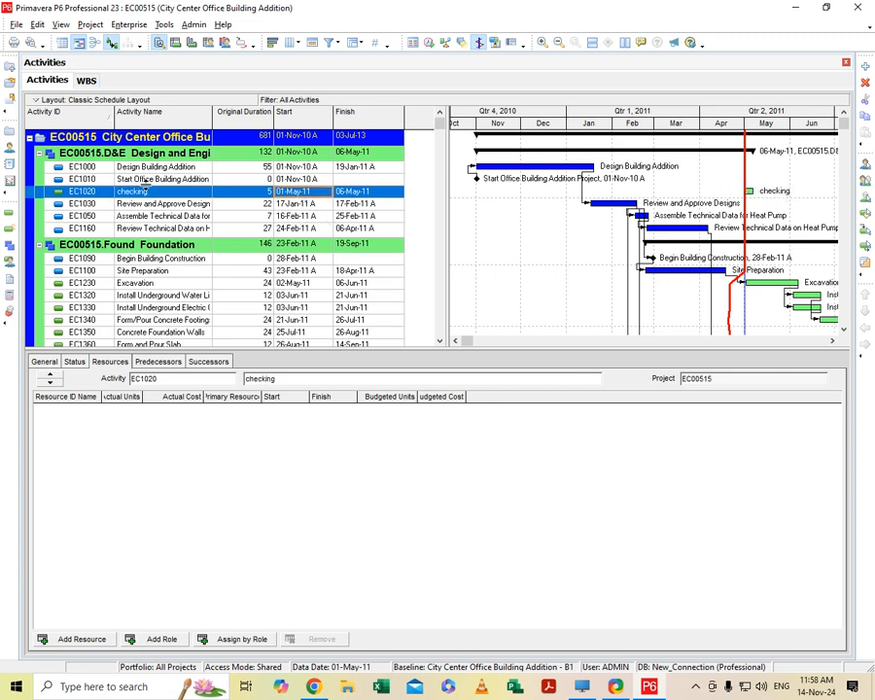
# - Set the checking activity's start date to 11-May-11 at 08:00 without adding a Start On or After constraint
pyautogui.click(311, 192)
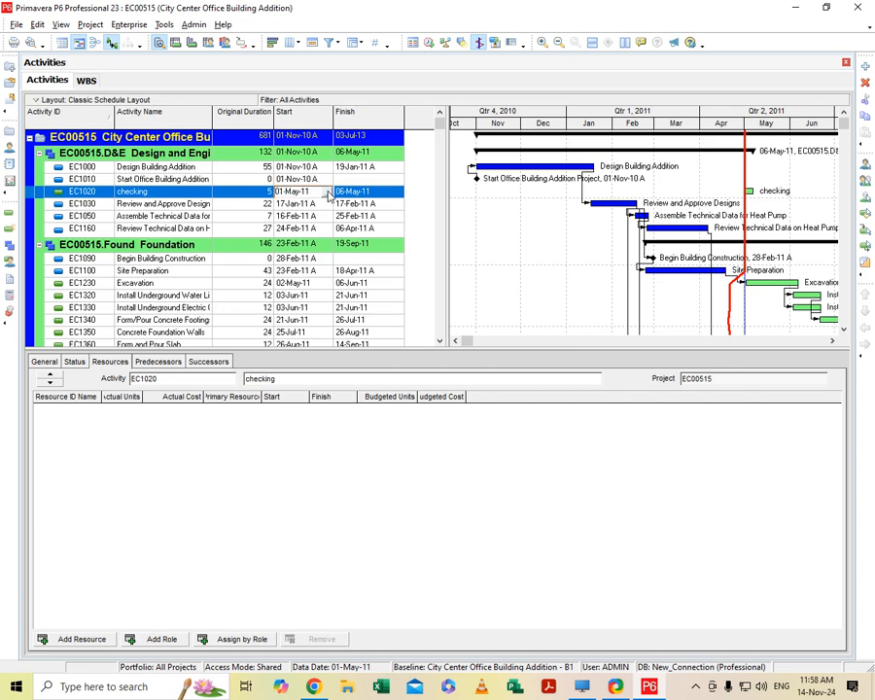
pyautogui.click(327, 192)
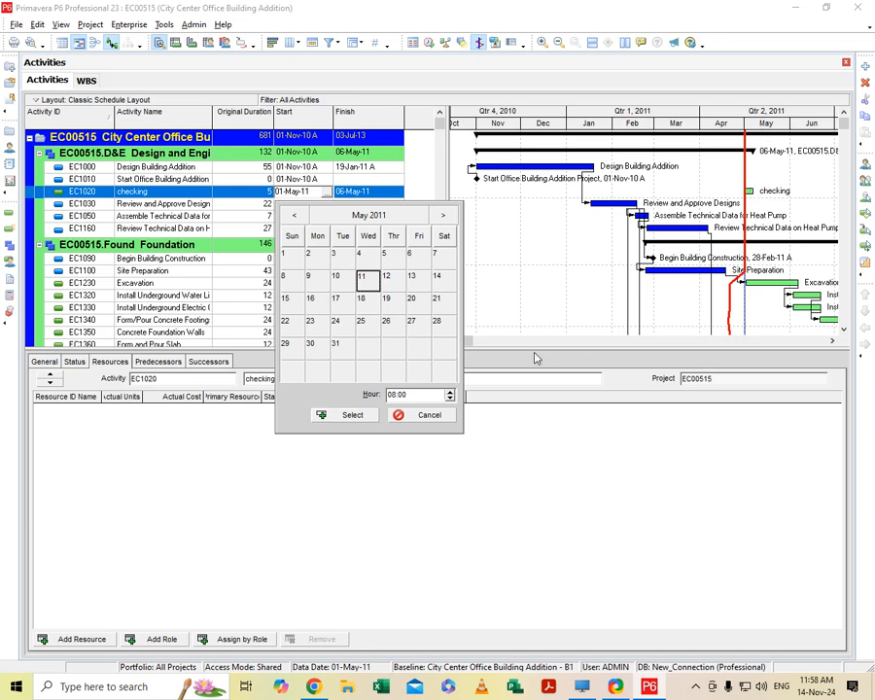
pyautogui.click(357, 415)
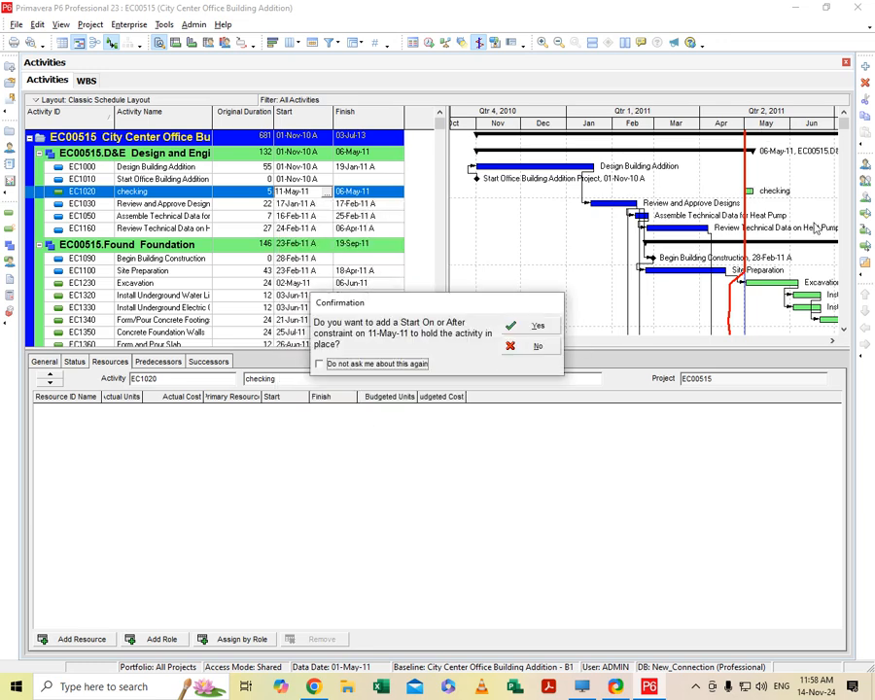
pyautogui.click(532, 346)
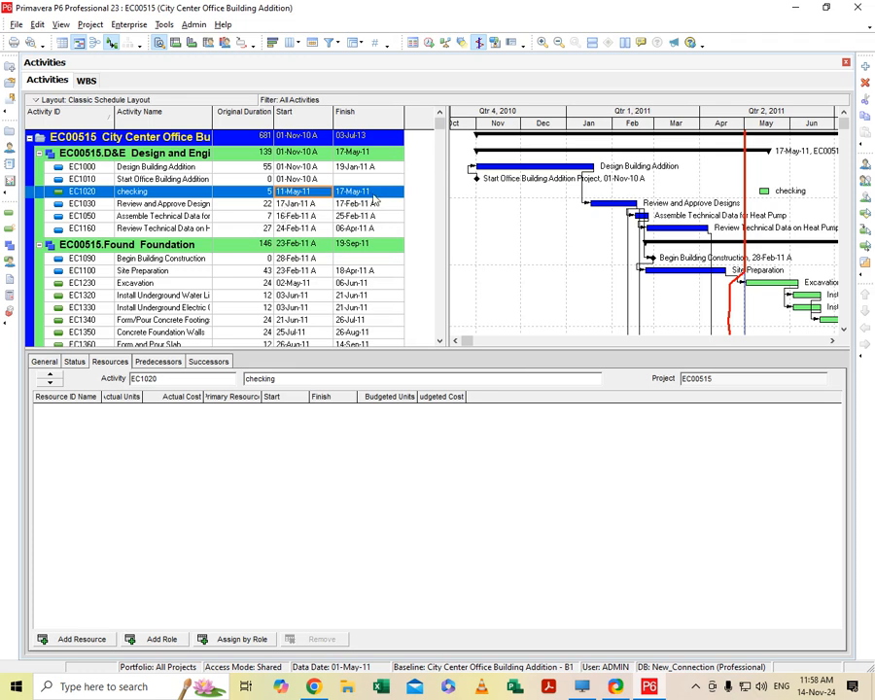
# - Set the checking activity's finish date to 25-May-11 at 17:00
pyautogui.click(397, 196)
pyautogui.click(397, 195)
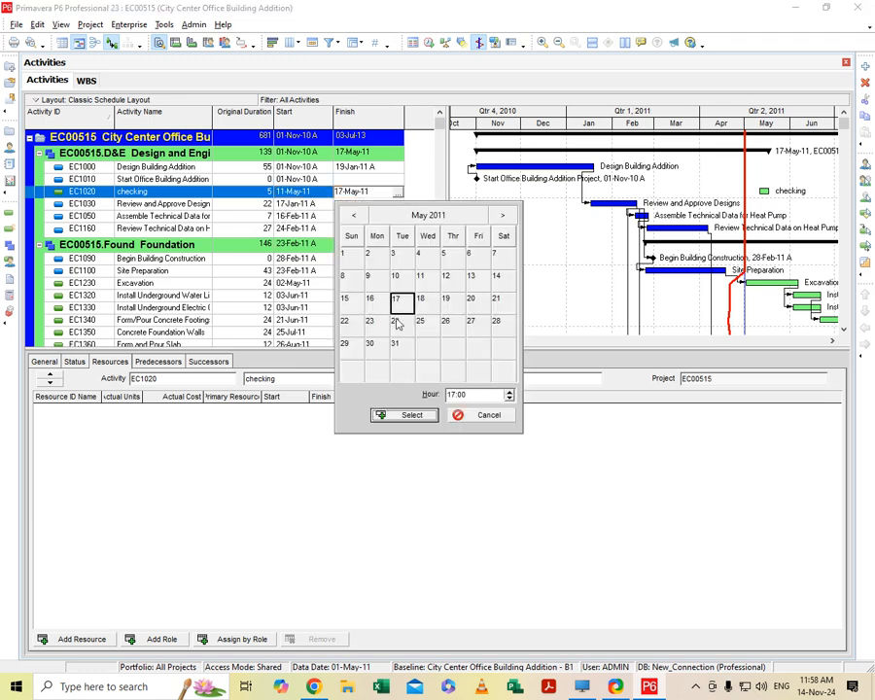
pyautogui.click(424, 323)
pyautogui.click(404, 413)
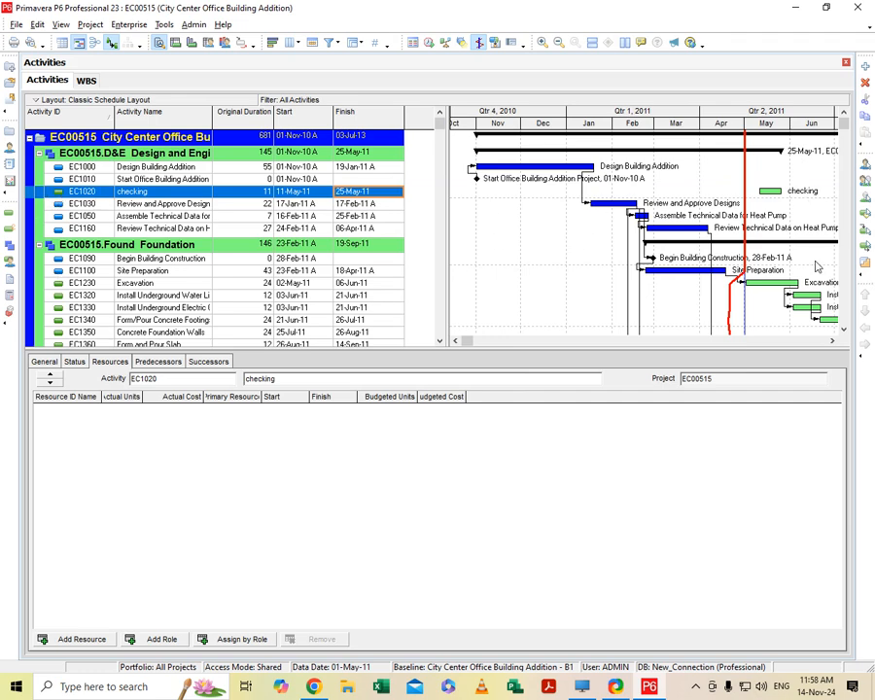
# - Mark the checking activity as started on 11-May-11 and finished on 25-May-11
pyautogui.click(74, 362)
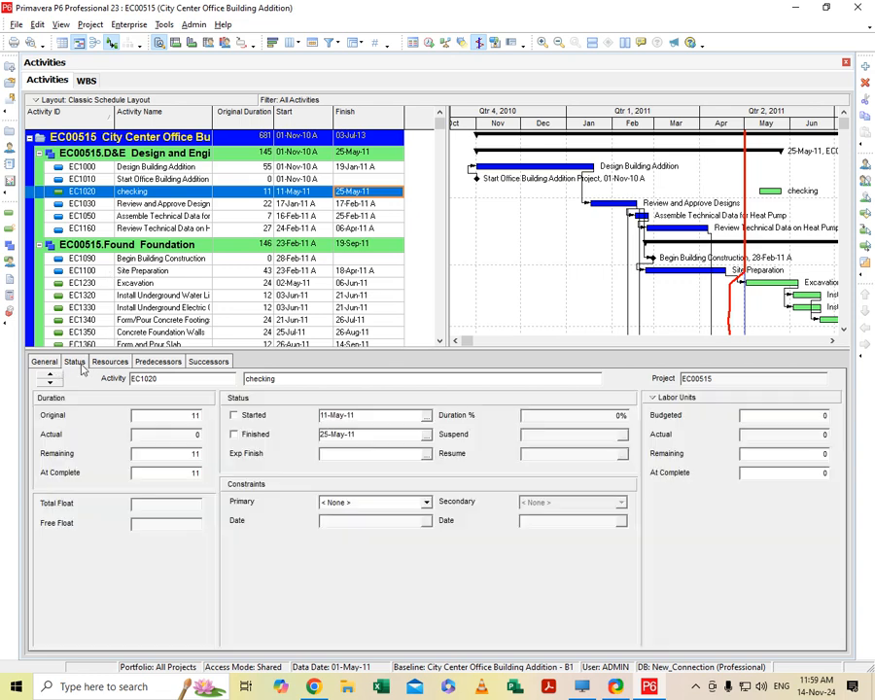
pyautogui.click(233, 415)
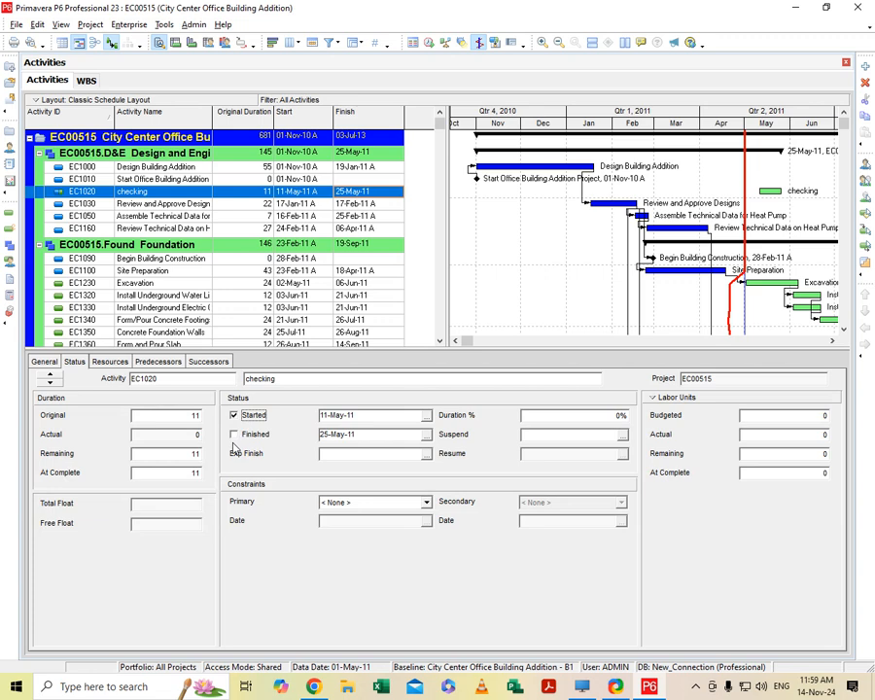
pyautogui.click(234, 435)
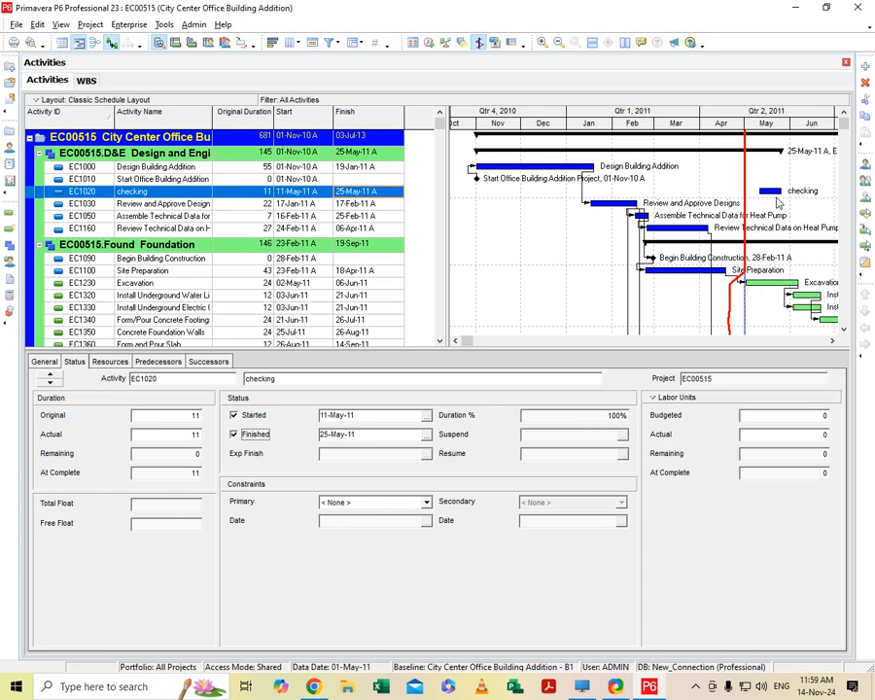
# - Clear the checking activity's finished and started status, returning it to Not Started
pyautogui.click(233, 435)
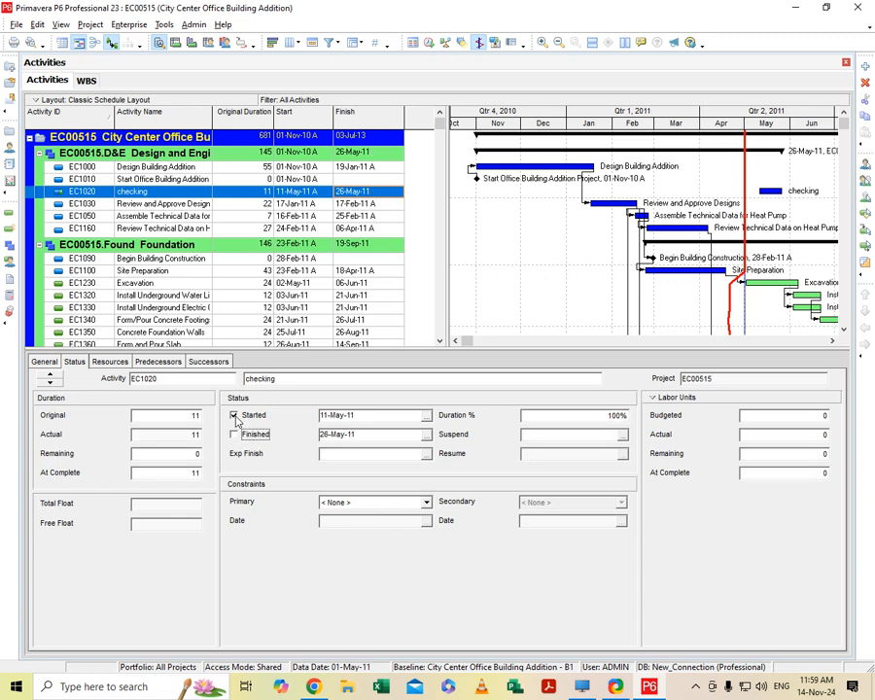
pyautogui.click(235, 417)
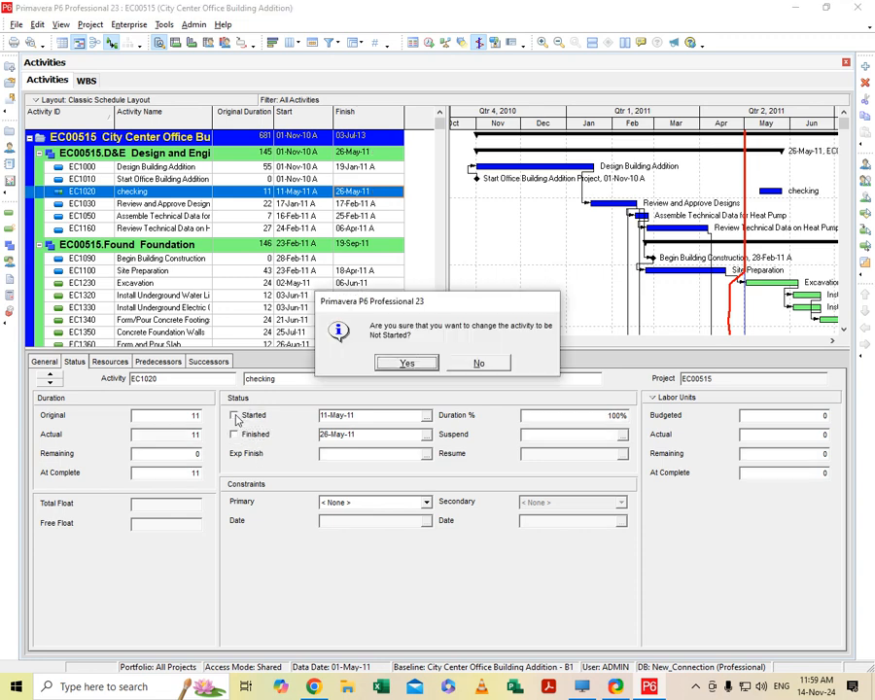
pyautogui.click(401, 365)
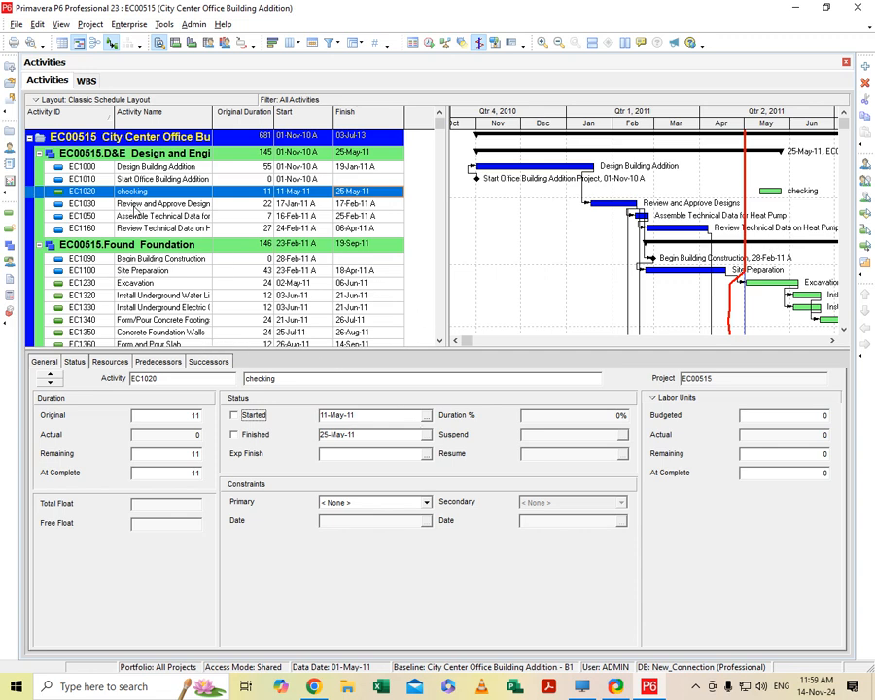
# - Remove Design Building Addition as the predecessor of the Review and Approve Designs activity
pyautogui.click(137, 206)
pyautogui.click(159, 361)
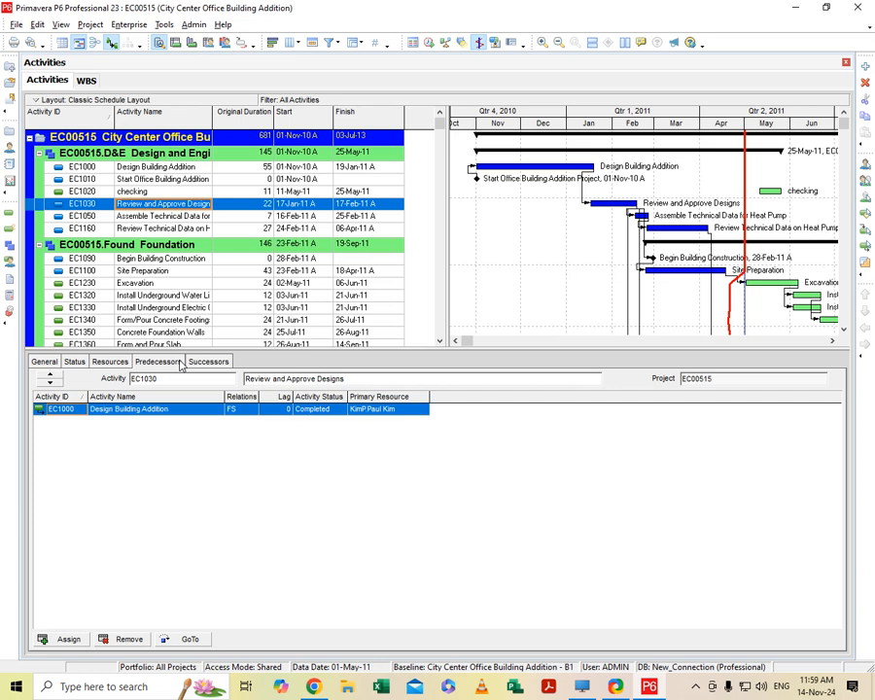
pyautogui.click(152, 194)
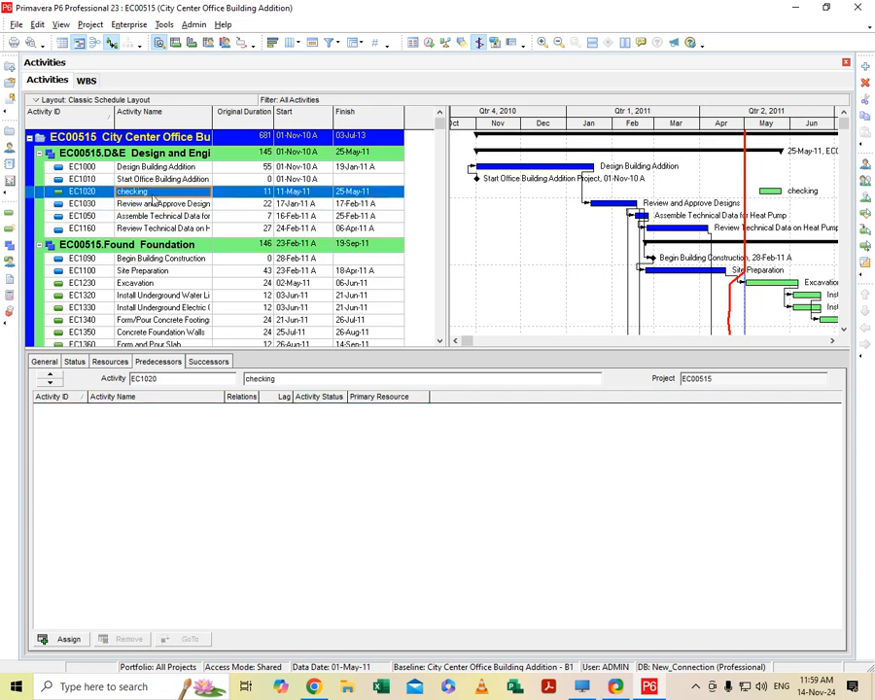
pyautogui.click(151, 202)
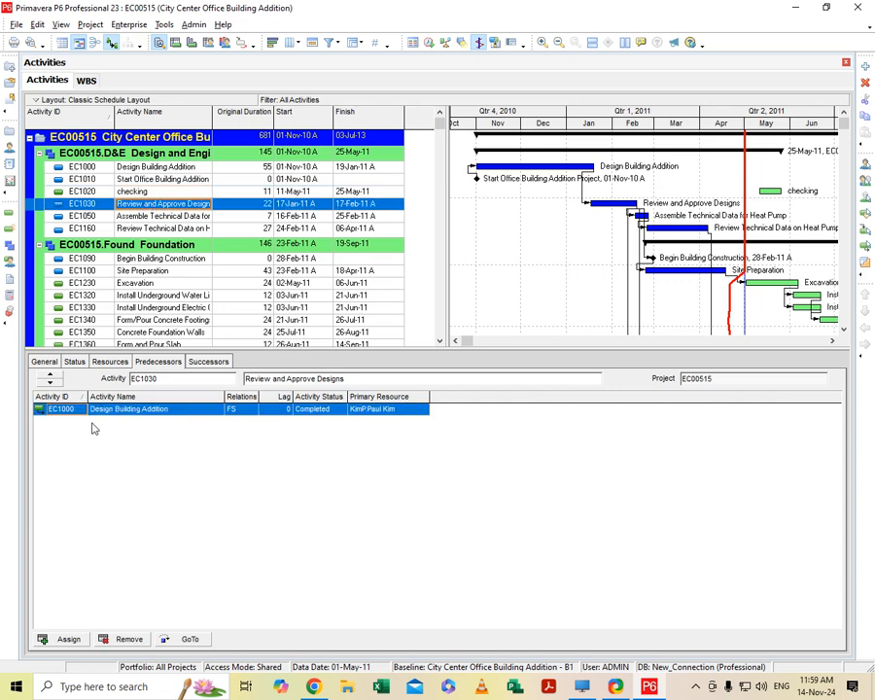
pyautogui.click(124, 639)
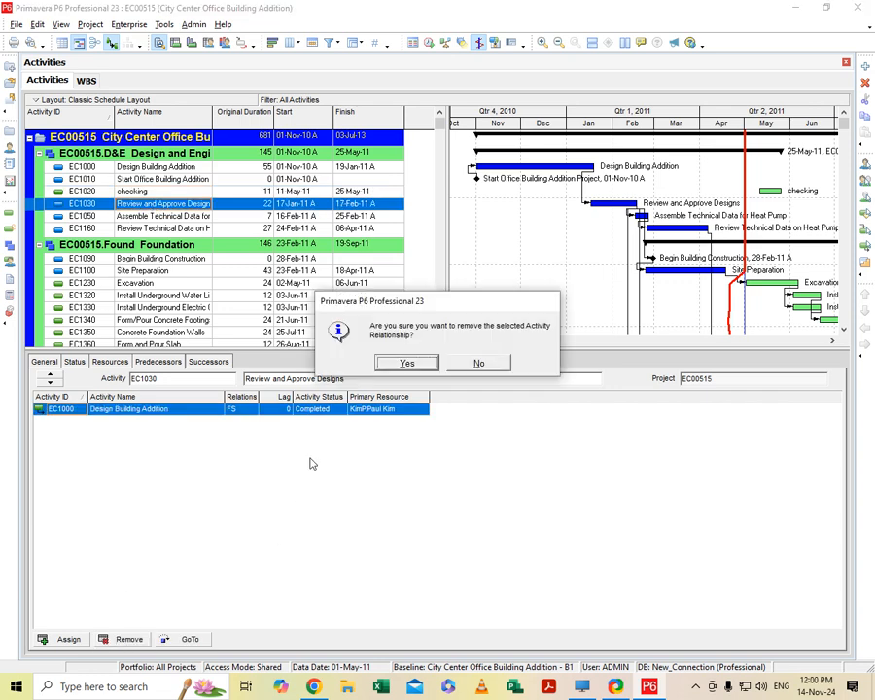
pyautogui.click(404, 363)
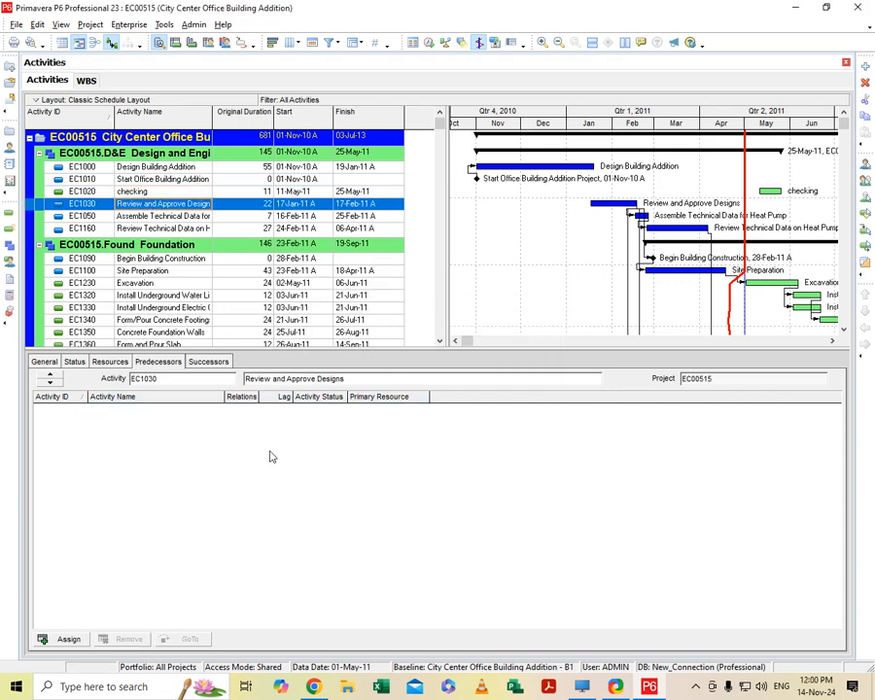
# - Assign the checking activity (EC1020) as a predecessor of Review and Approve Designs
pyautogui.click(68, 639)
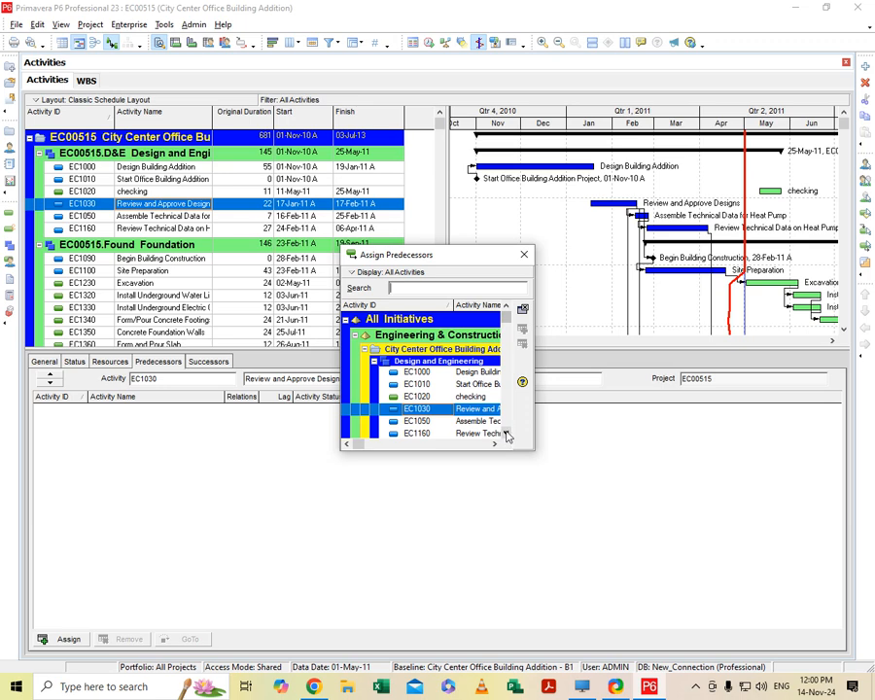
pyautogui.click(466, 398)
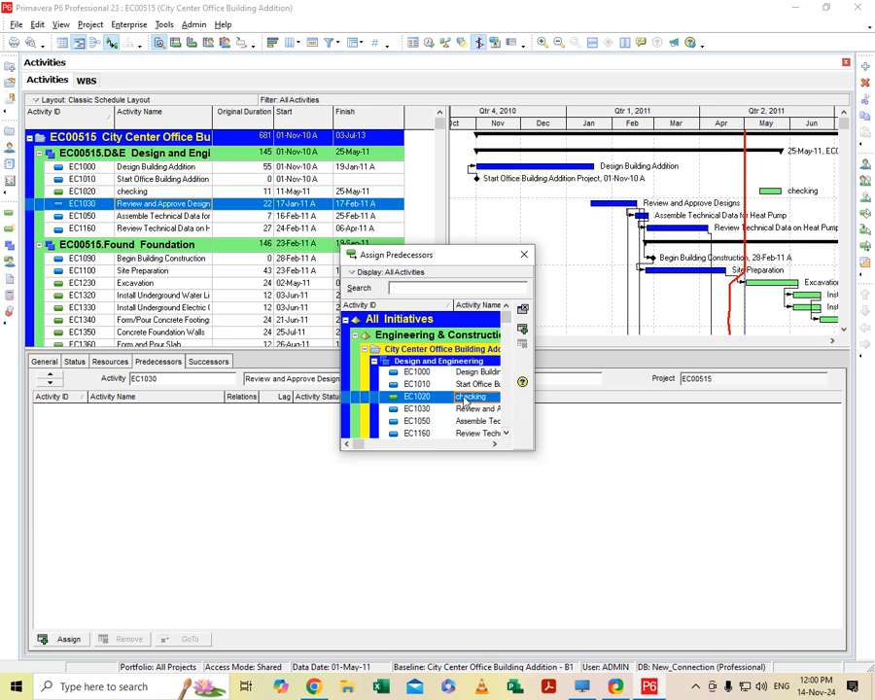
pyautogui.click(522, 333)
pyautogui.click(524, 254)
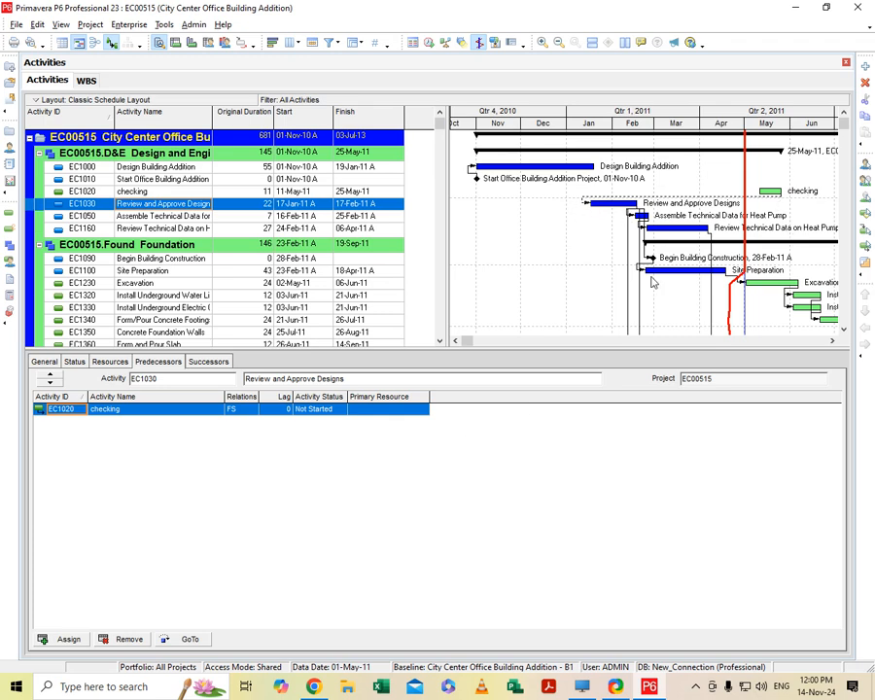
# - Review the relationship types available for the checking predecessor of Review and Approve Designs
pyautogui.click(251, 409)
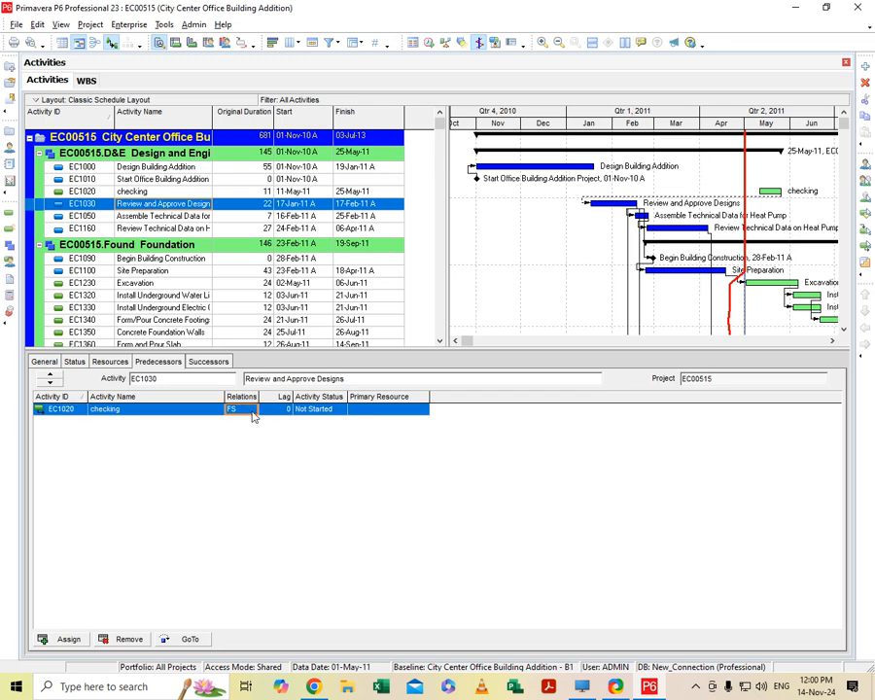
pyautogui.click(252, 414)
pyautogui.click(252, 410)
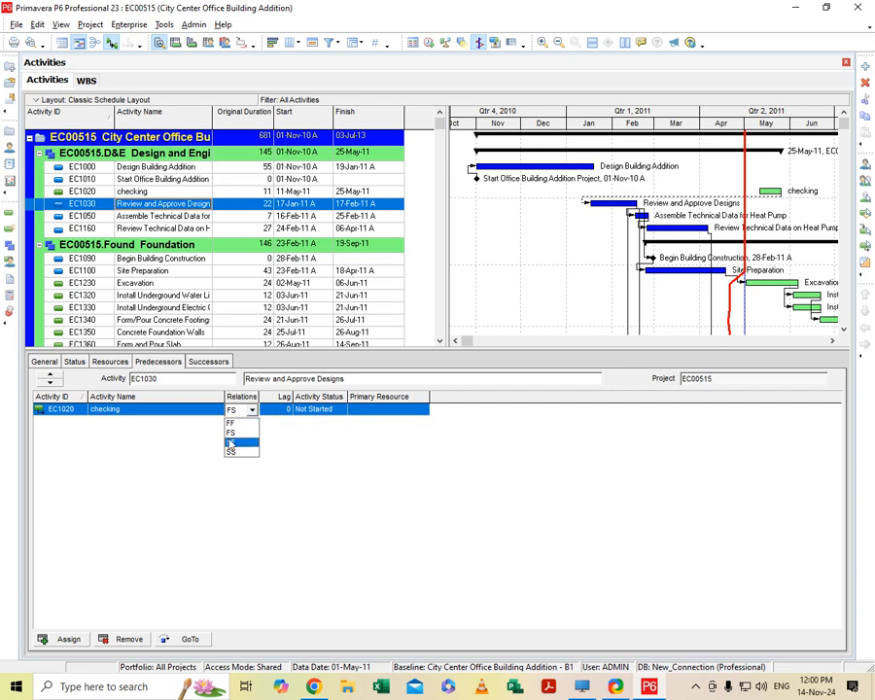
pyautogui.click(322, 222)
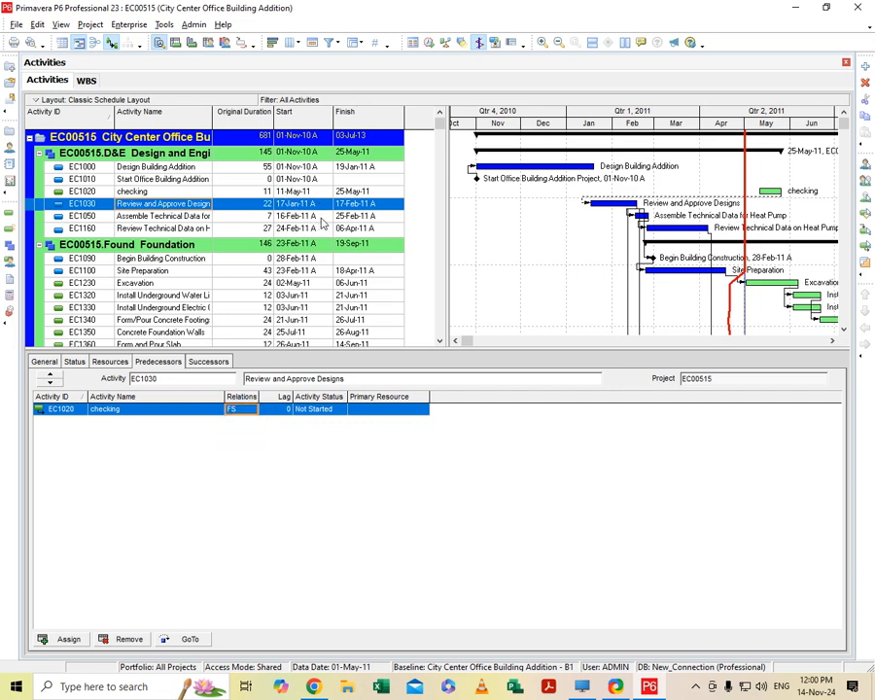
# - Change the Review and Approve Designs predecessor of Assemble Technical Data for Heat Pump (EC1050) to an SF relationship
pyautogui.click(325, 215)
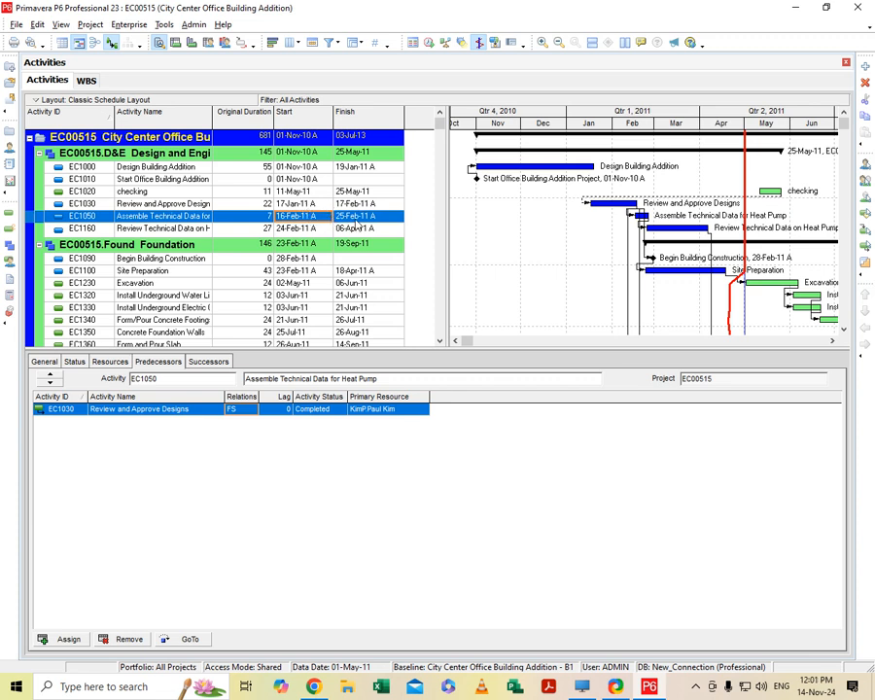
pyautogui.click(399, 204)
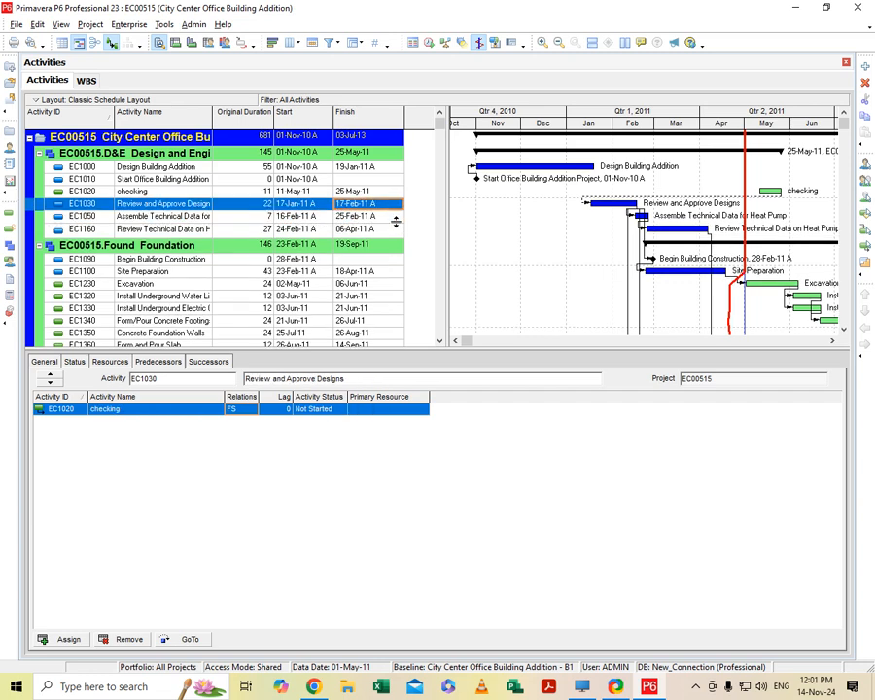
pyautogui.click(395, 218)
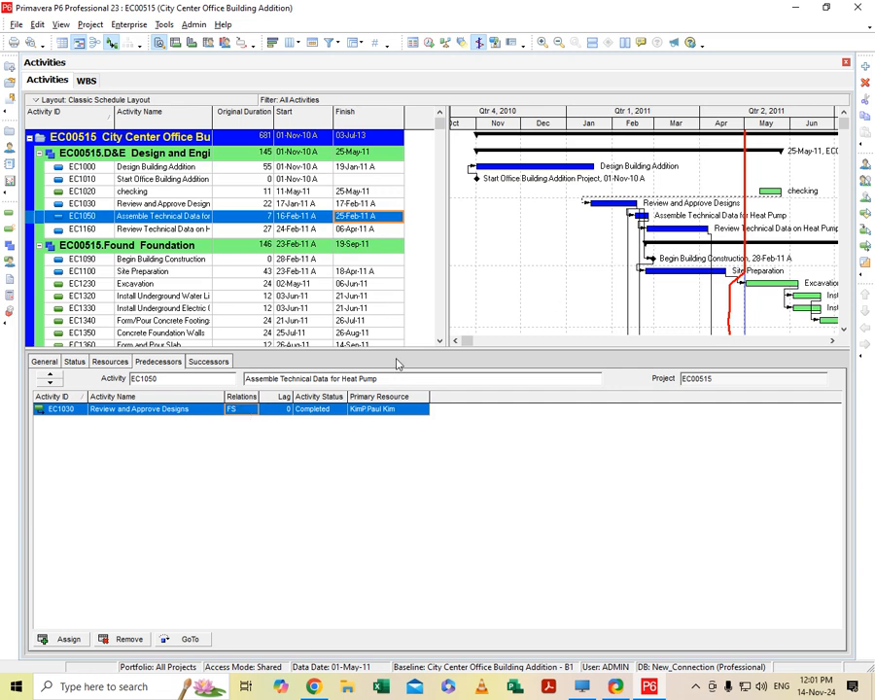
pyautogui.click(250, 413)
pyautogui.click(250, 412)
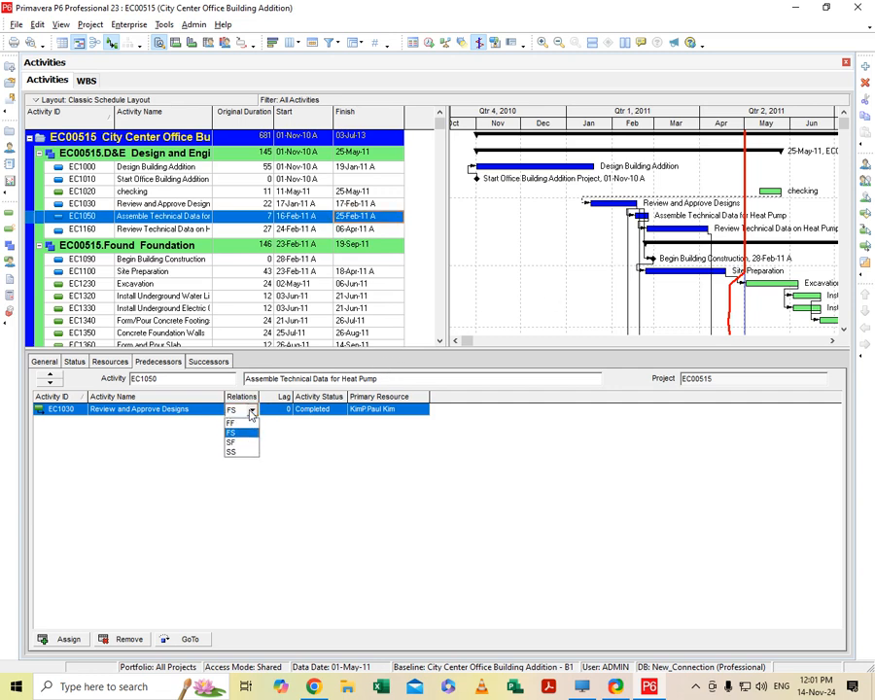
pyautogui.click(247, 443)
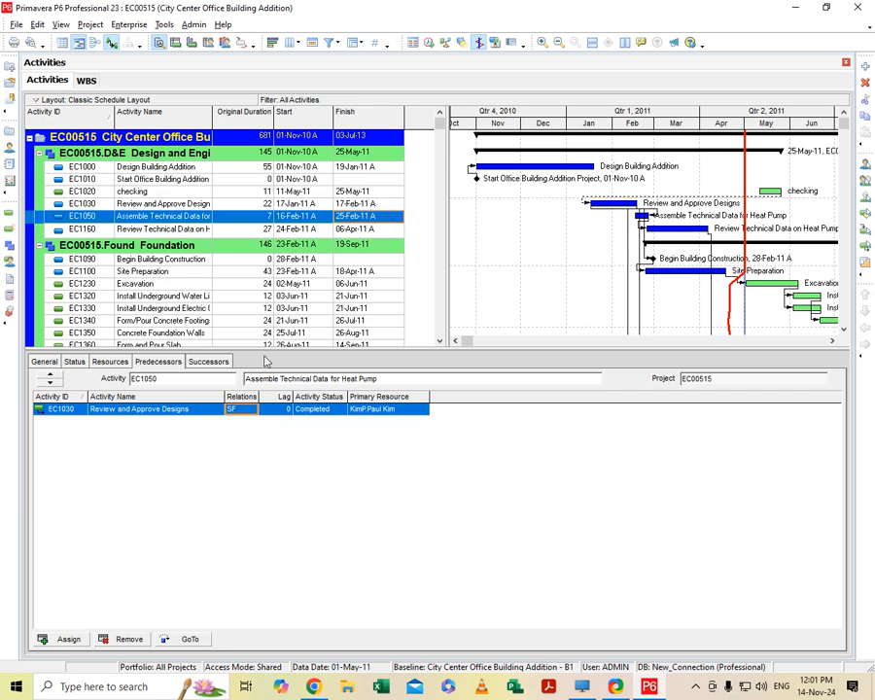
# - Cycle the EC1030 predecessor relationship of EC1050 through FF, FS and SF, ending on SS
pyautogui.click(250, 415)
pyautogui.click(244, 424)
pyautogui.click(250, 411)
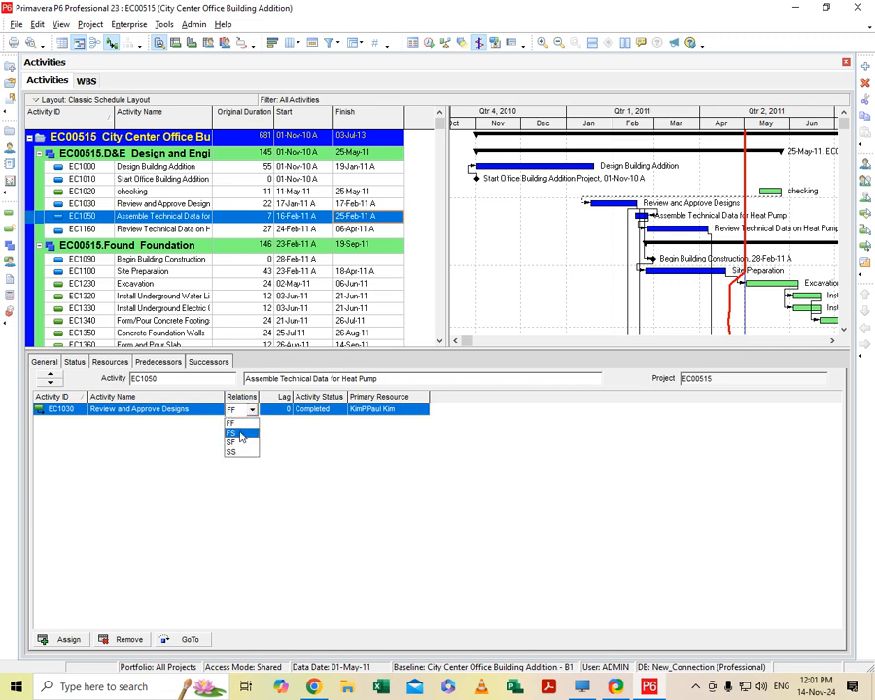
pyautogui.click(241, 434)
pyautogui.click(253, 414)
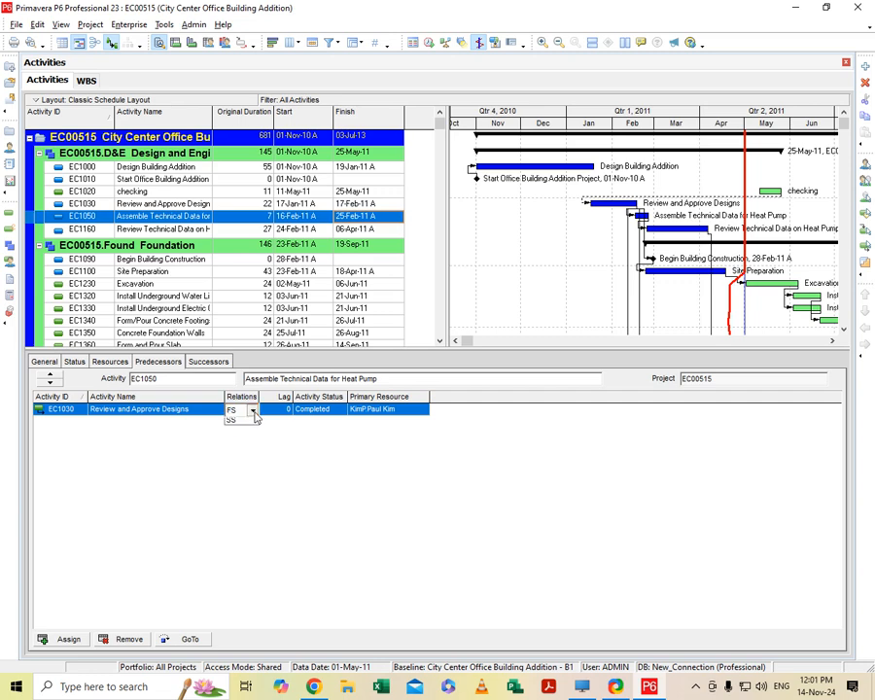
pyautogui.click(241, 444)
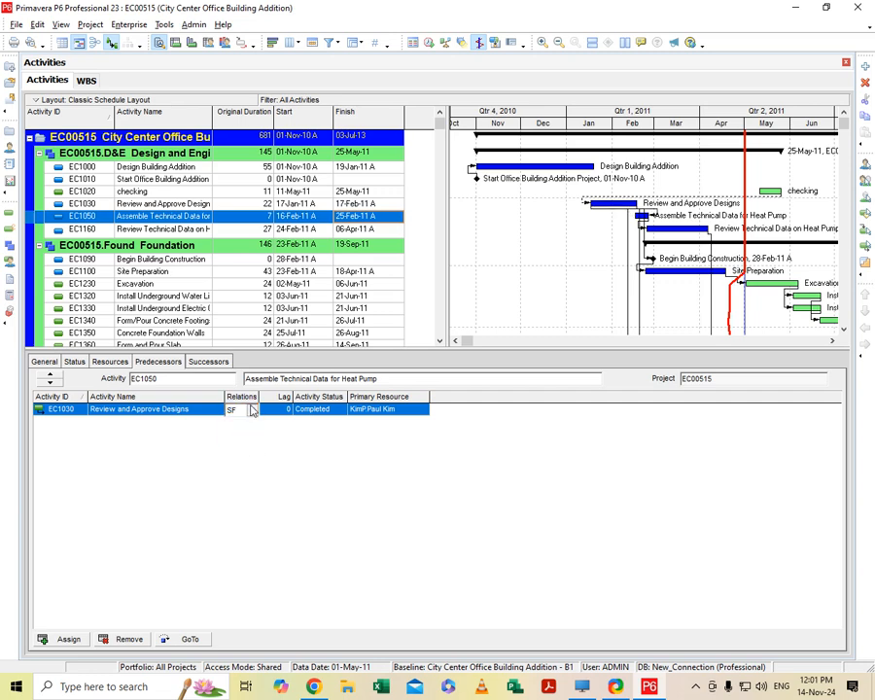
pyautogui.click(251, 410)
pyautogui.click(241, 454)
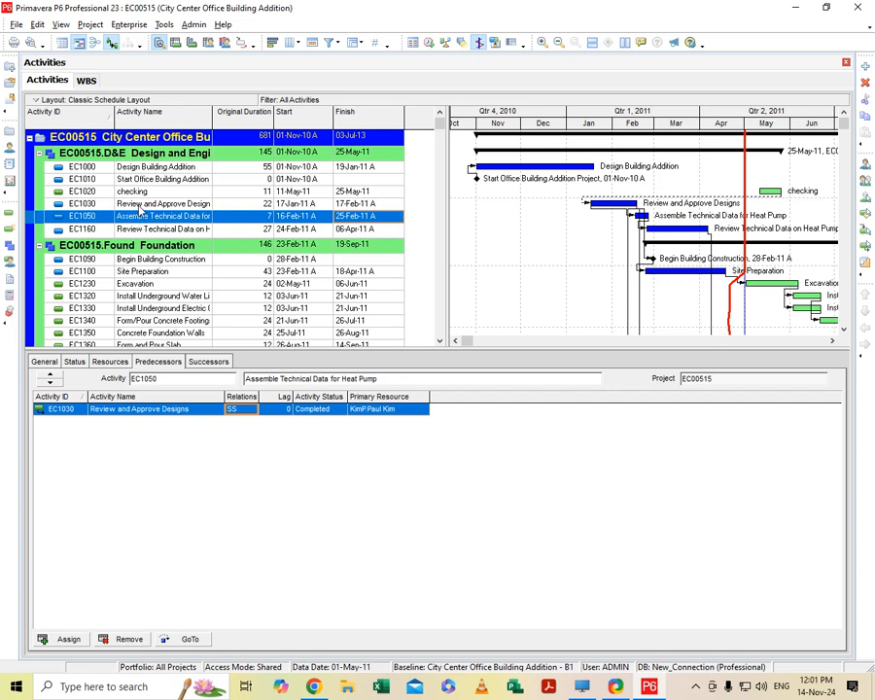
# - Replace Review and Approve Designs with the checking activity (EC1020) as the predecessor of Assemble Technical Data for Heat Pump
pyautogui.click(127, 639)
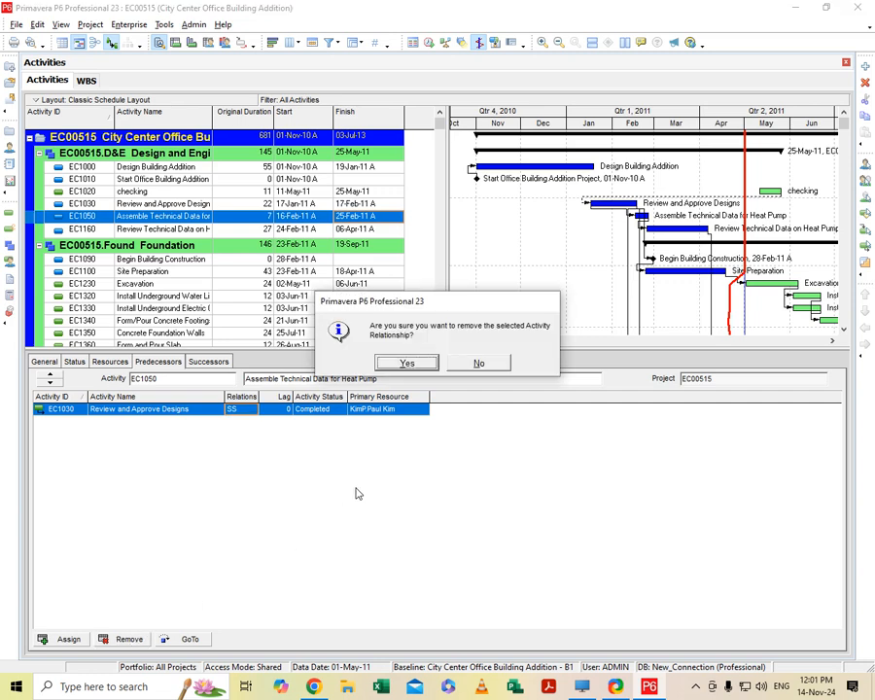
pyautogui.click(403, 361)
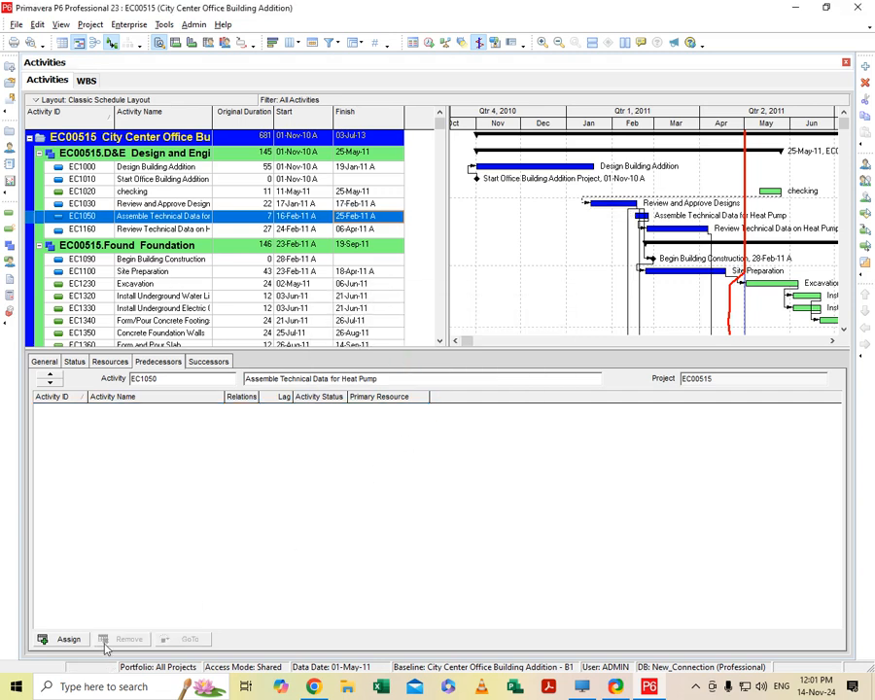
pyautogui.click(67, 639)
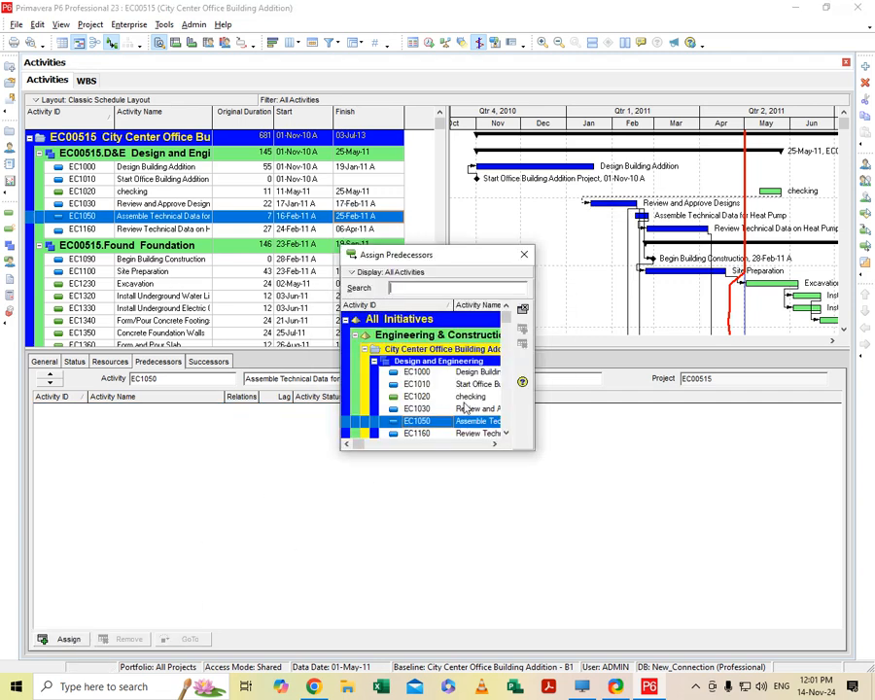
pyautogui.click(419, 397)
pyautogui.click(523, 331)
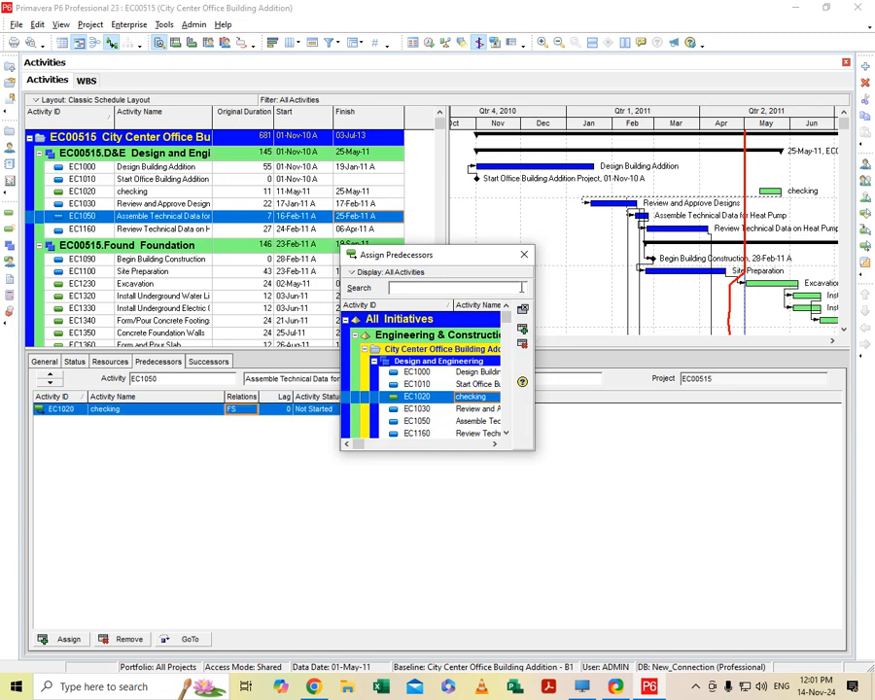
pyautogui.click(524, 255)
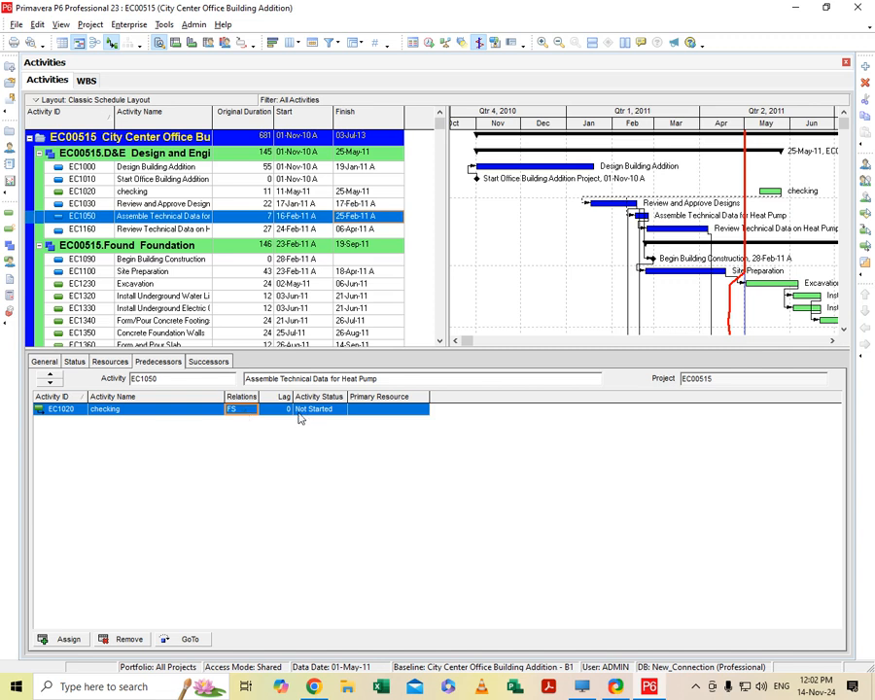
# - Set the lag of the checking predecessor of Assemble Technical Data for Heat Pump to 2
pyautogui.click(286, 409)
pyautogui.click(286, 411)
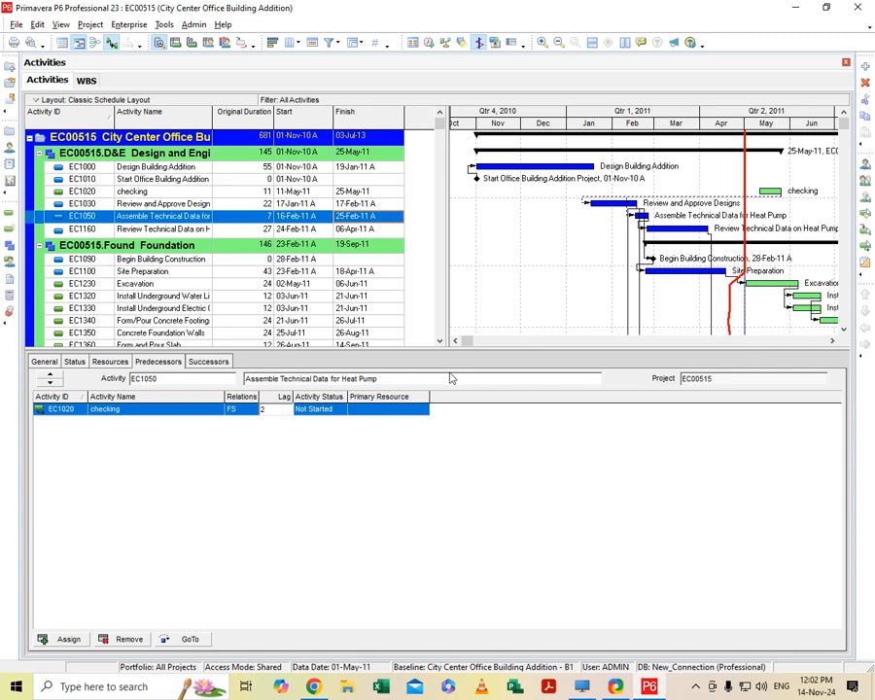
pyautogui.click(411, 409)
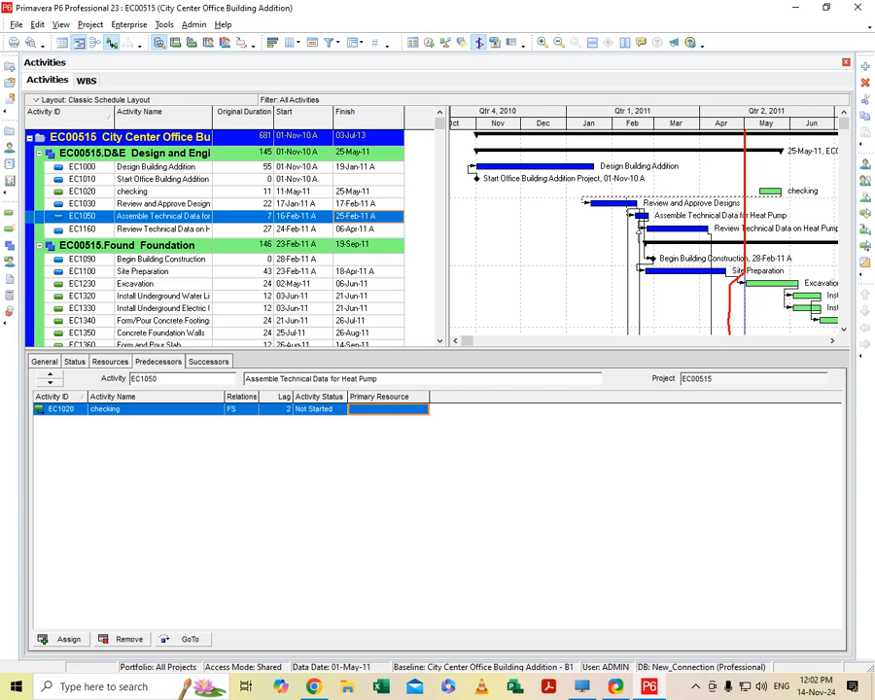
# - From the Gantt chart, set a lag of 2 on the FS link between Review and Approve Designs and the flooring assemble-and-submit activity
pyautogui.click(639, 233)
pyautogui.doubleClick(639, 232)
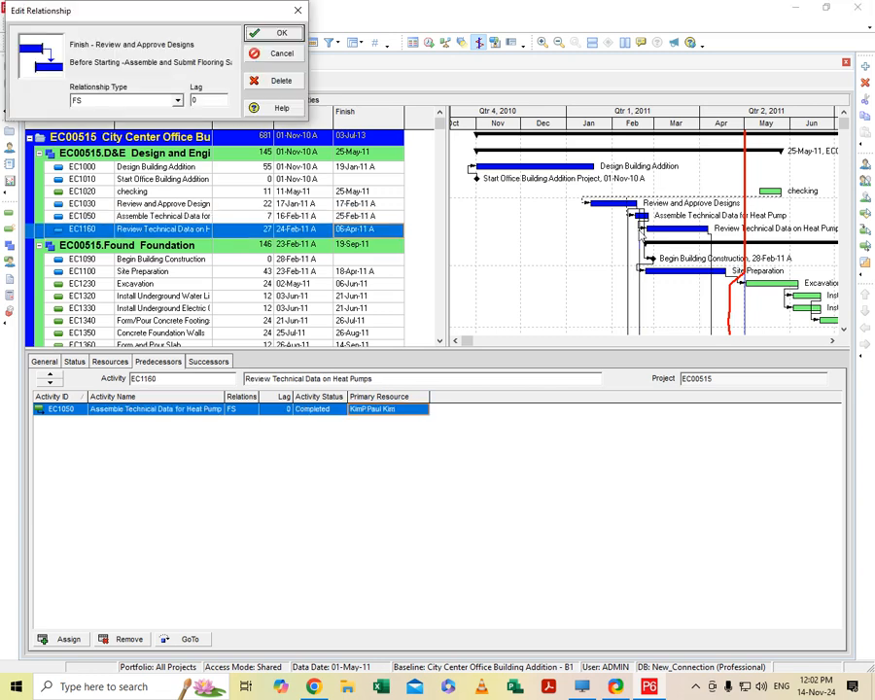
pyautogui.moveTo(204, 100); pyautogui.dragTo(188, 99)
pyautogui.write('2')
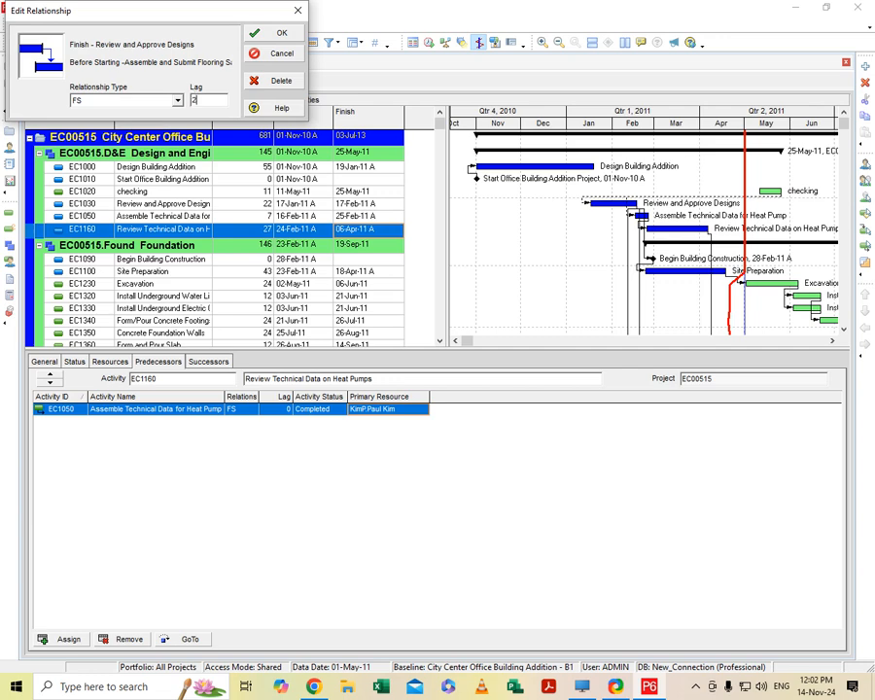
pyautogui.click(281, 32)
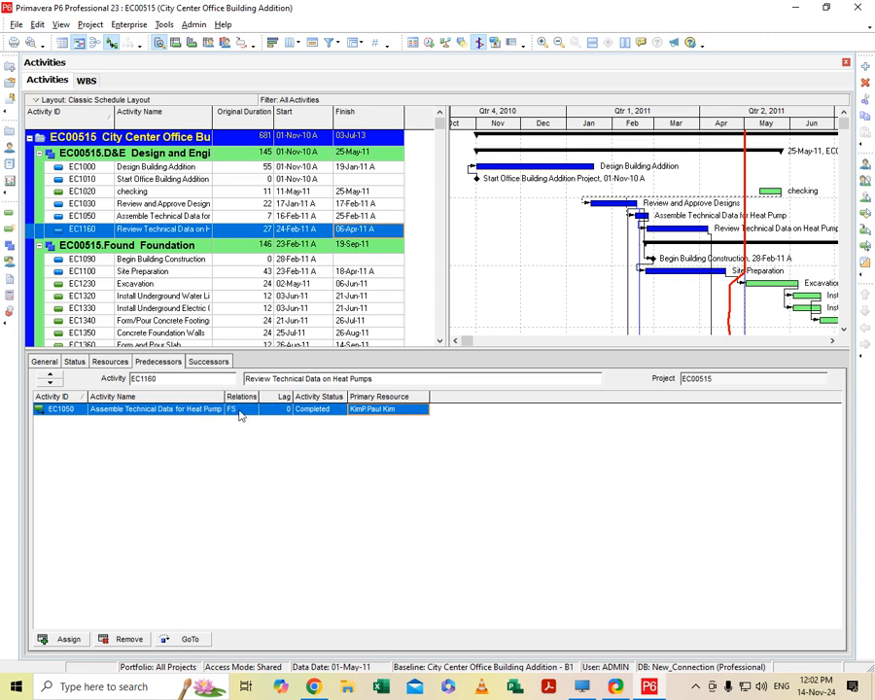
# - Clear the Finished status of Review Technical Data on Heat Pumps (EC1160) and try to clear its Started status
pyautogui.click(323, 412)
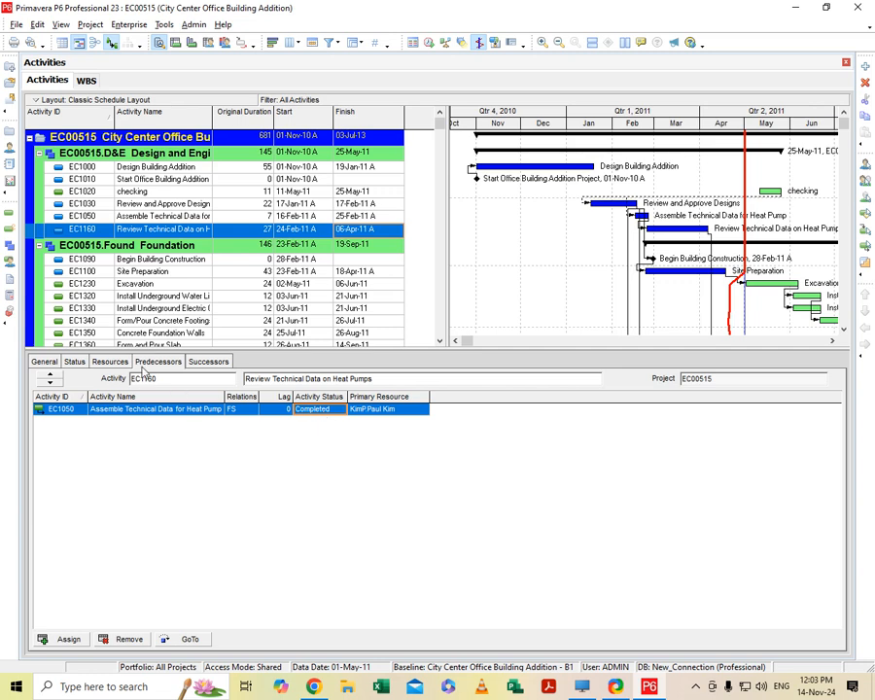
pyautogui.click(72, 362)
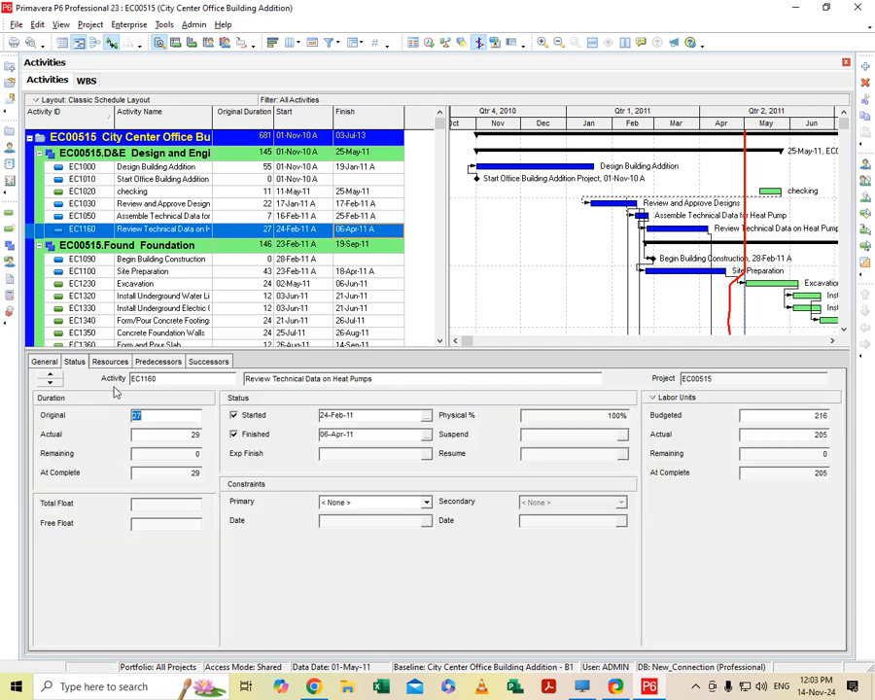
pyautogui.click(234, 436)
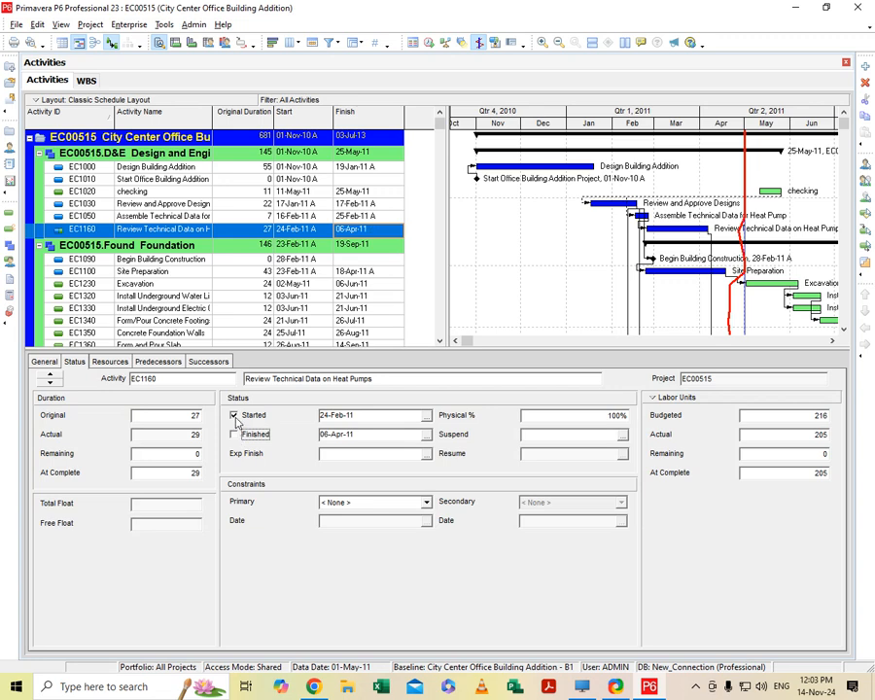
pyautogui.click(234, 416)
pyautogui.click(441, 363)
pyautogui.click(157, 362)
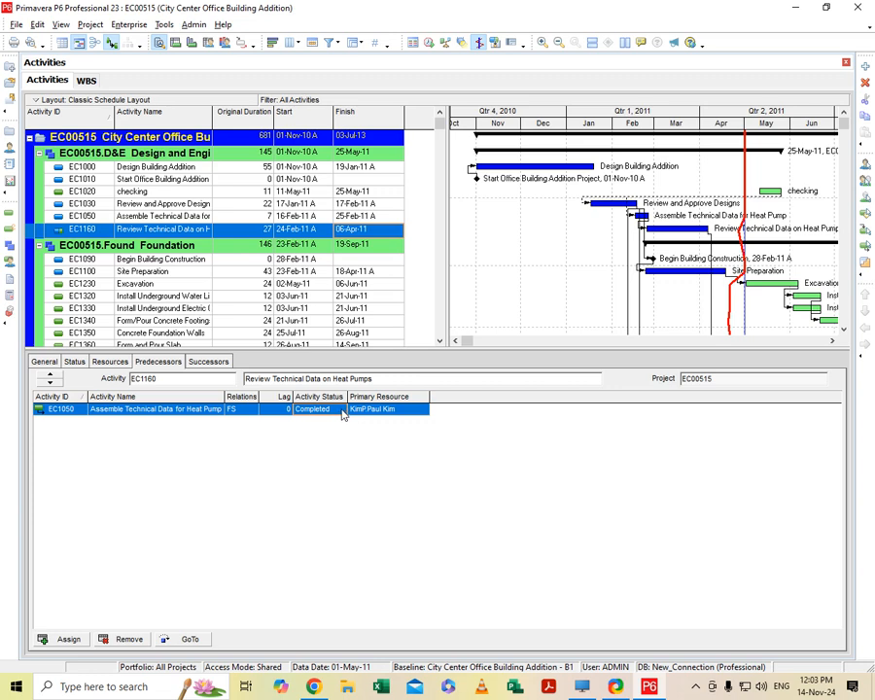
pyautogui.click(342, 412)
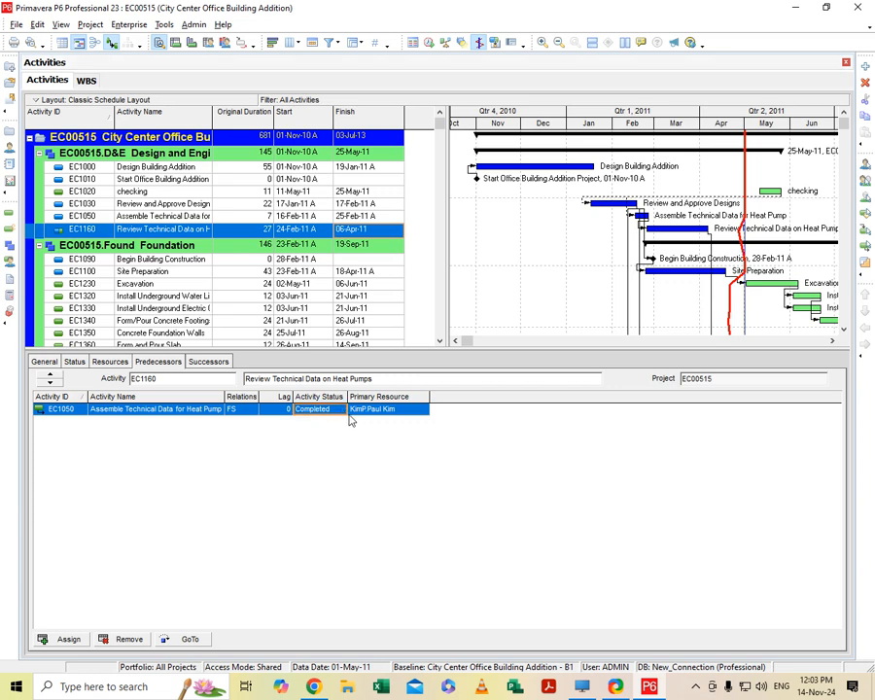
pyautogui.click(76, 362)
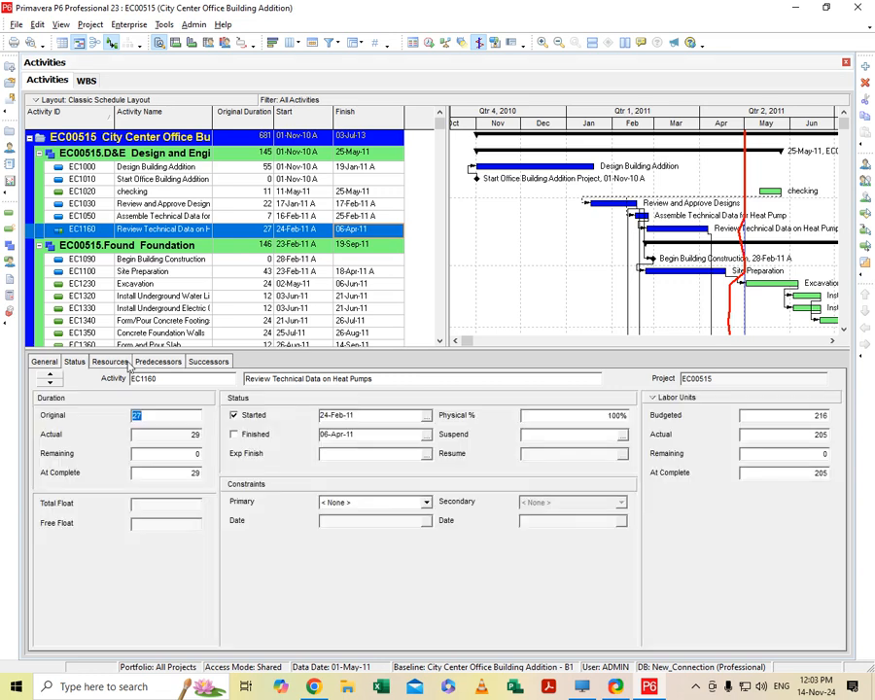
pyautogui.click(110, 362)
# - Set the lag of the EC1050 predecessor of Review Technical Data on Heat Pumps to -2
pyautogui.click(153, 362)
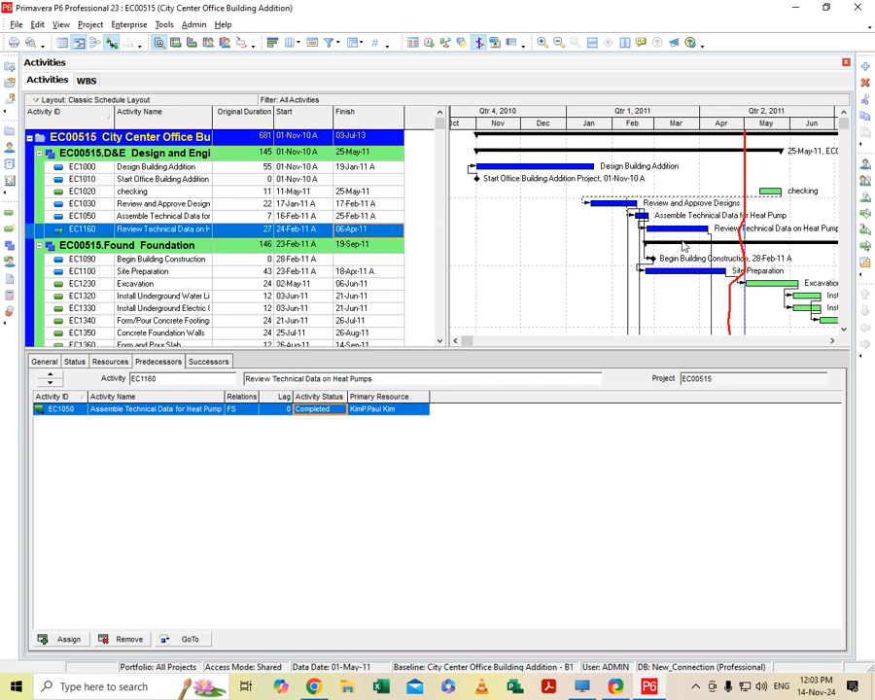
pyautogui.click(240, 410)
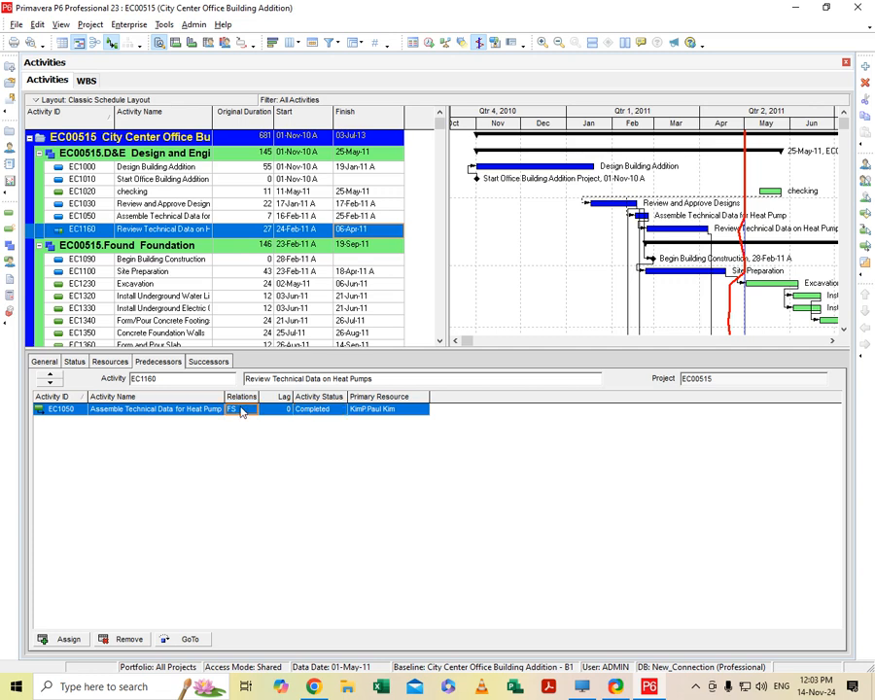
pyautogui.click(286, 409)
pyautogui.click(272, 411)
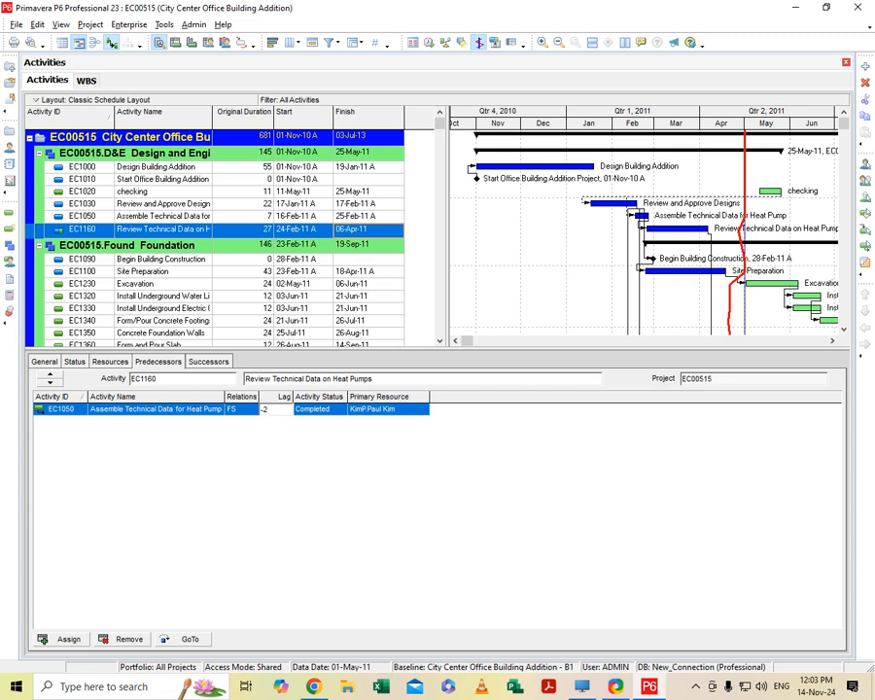
pyautogui.click(318, 412)
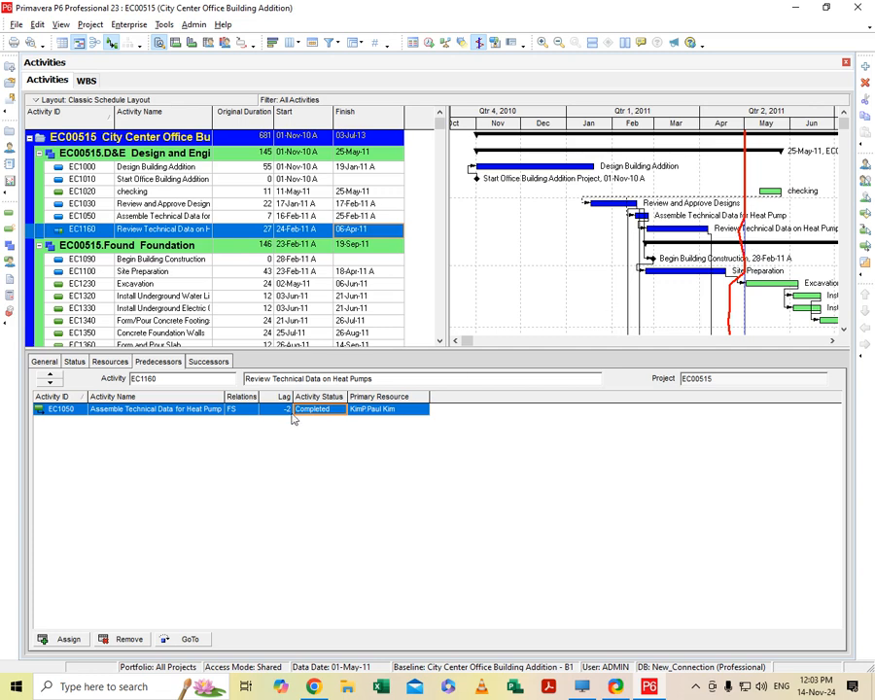
# - Change the lag of the EC1050 predecessor of Review Technical Data on Heat Pumps to 2
pyautogui.click(275, 409)
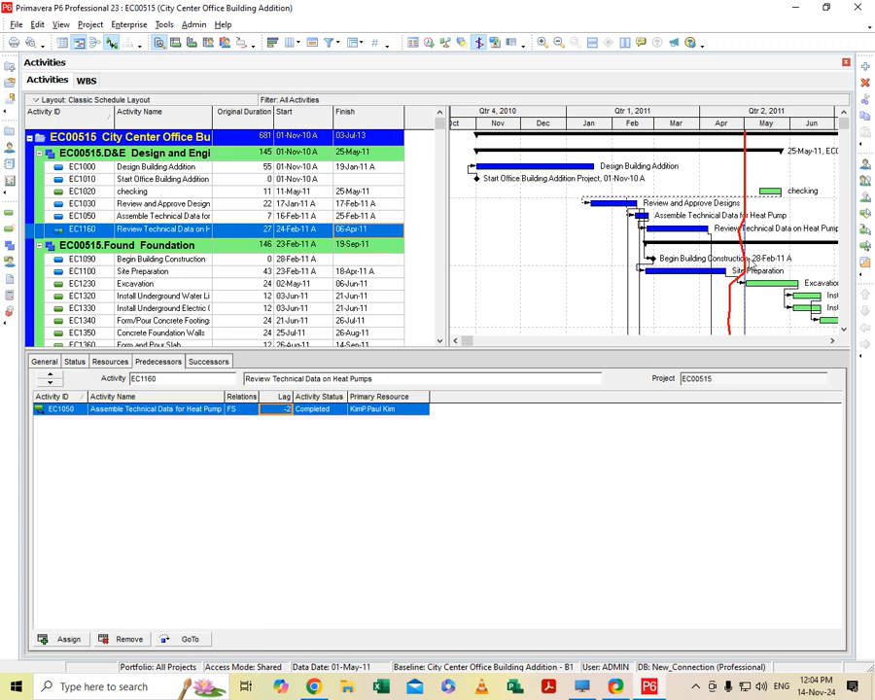
pyautogui.press('BackSpace')
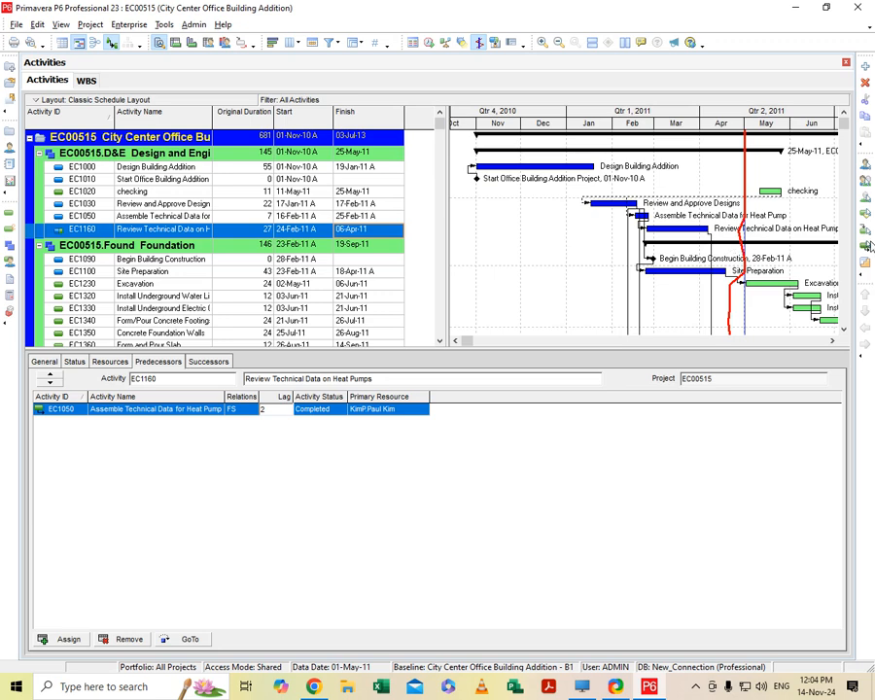
pyautogui.click(400, 332)
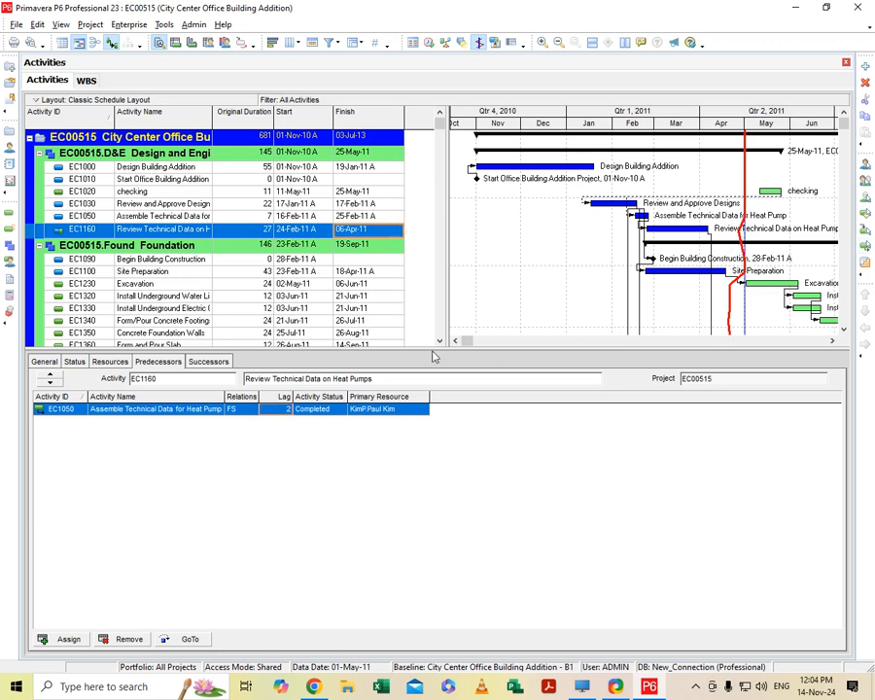
# - Give the EC1050 predecessor of Review Technical Data on Heat Pumps a lag of -5
pyautogui.click(285, 410)
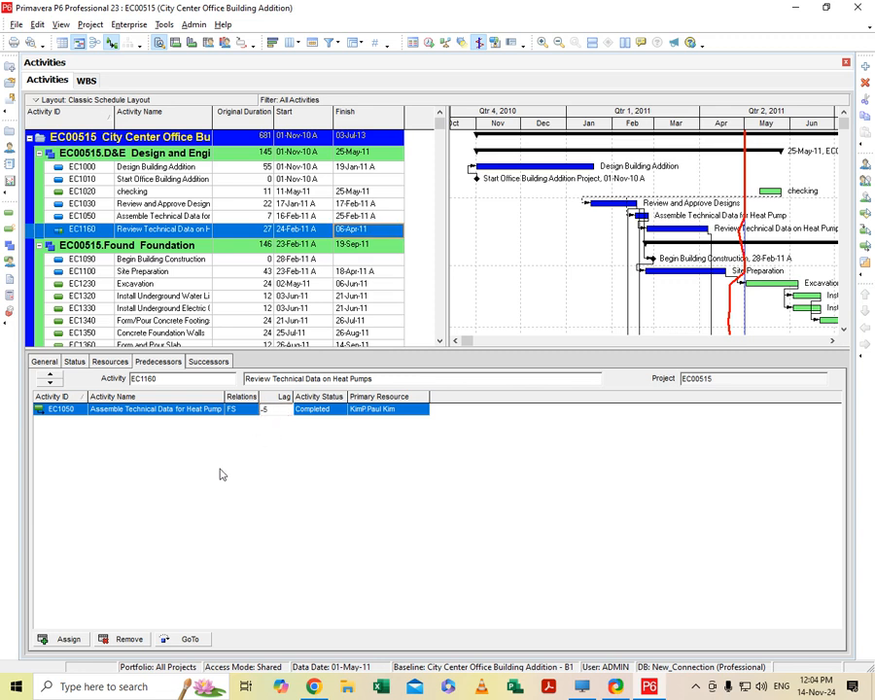
pyautogui.click(320, 410)
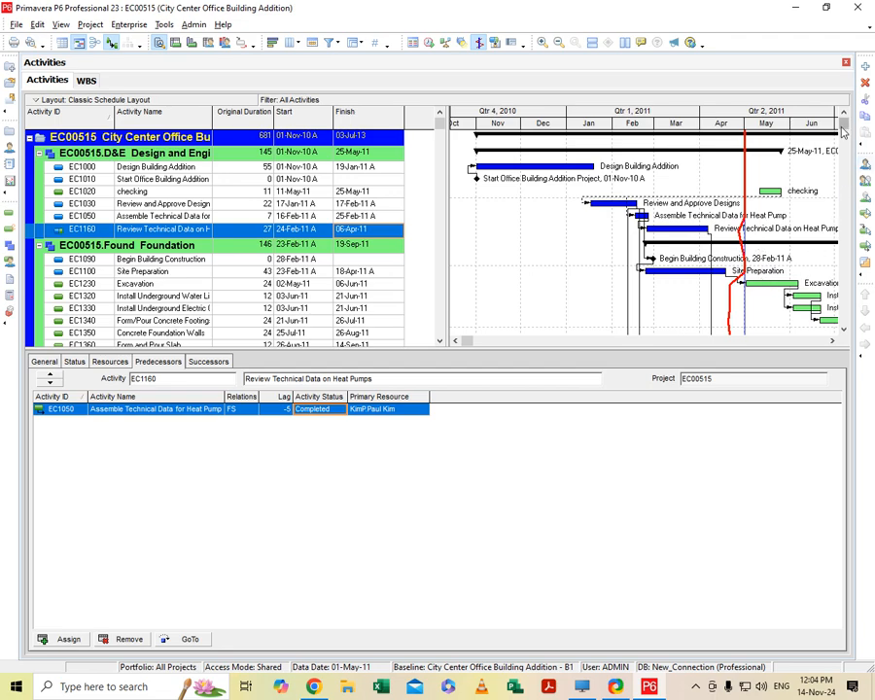
pyautogui.moveTo(844, 127); pyautogui.dragTo(847, 212)
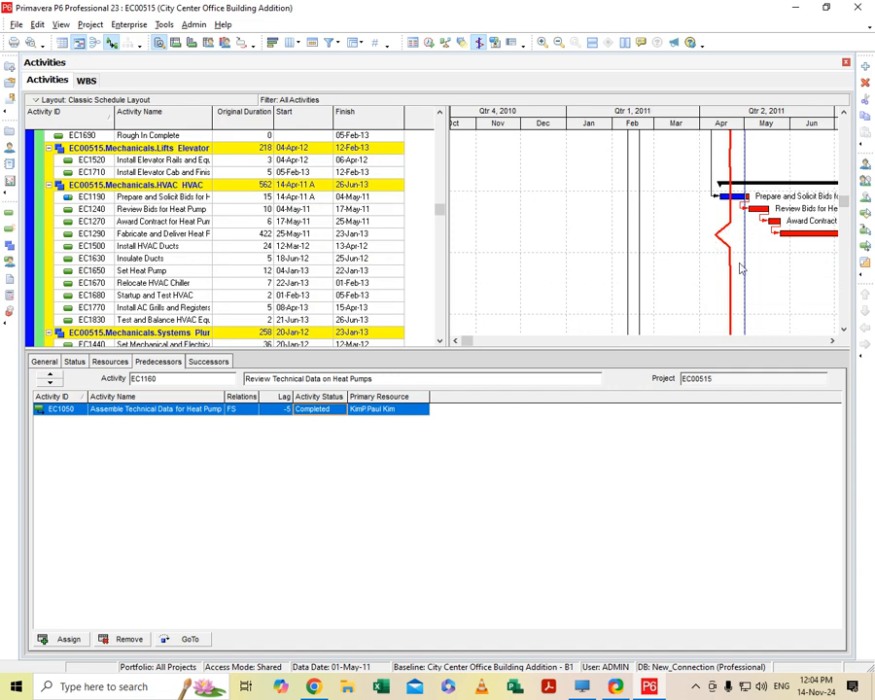
# - Turn the Gantt chart's progress line off and display it again
pyautogui.moveTo(847, 204); pyautogui.dragTo(849, 362)
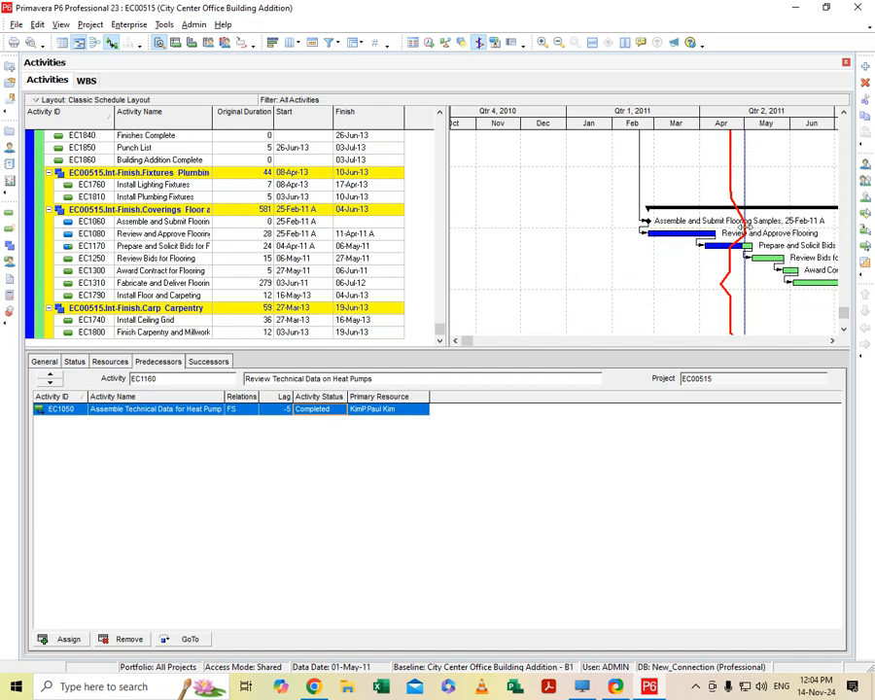
pyautogui.click(845, 330)
pyautogui.click(846, 331)
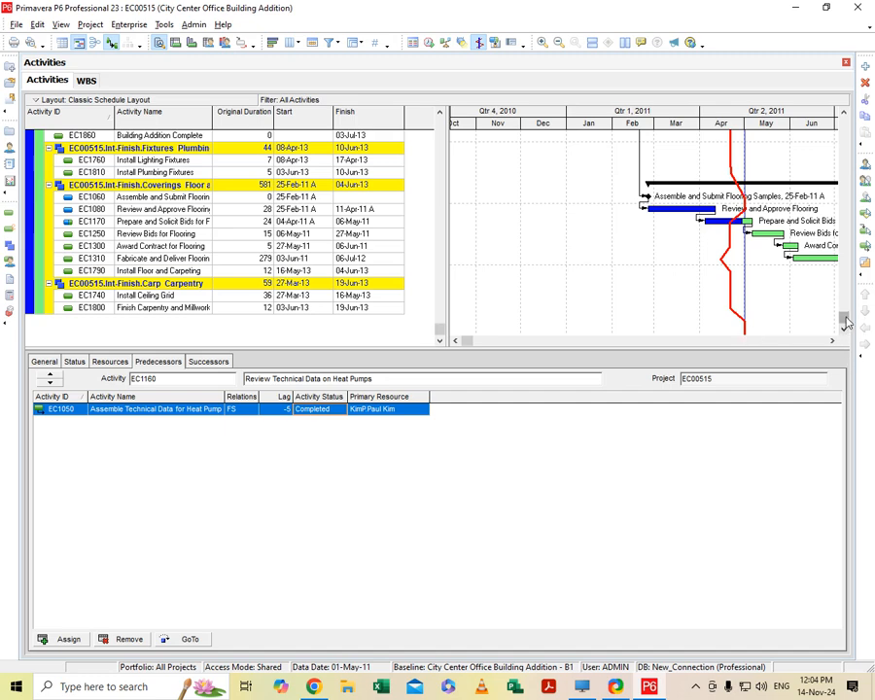
pyautogui.moveTo(845, 321); pyautogui.dragTo(844, 312)
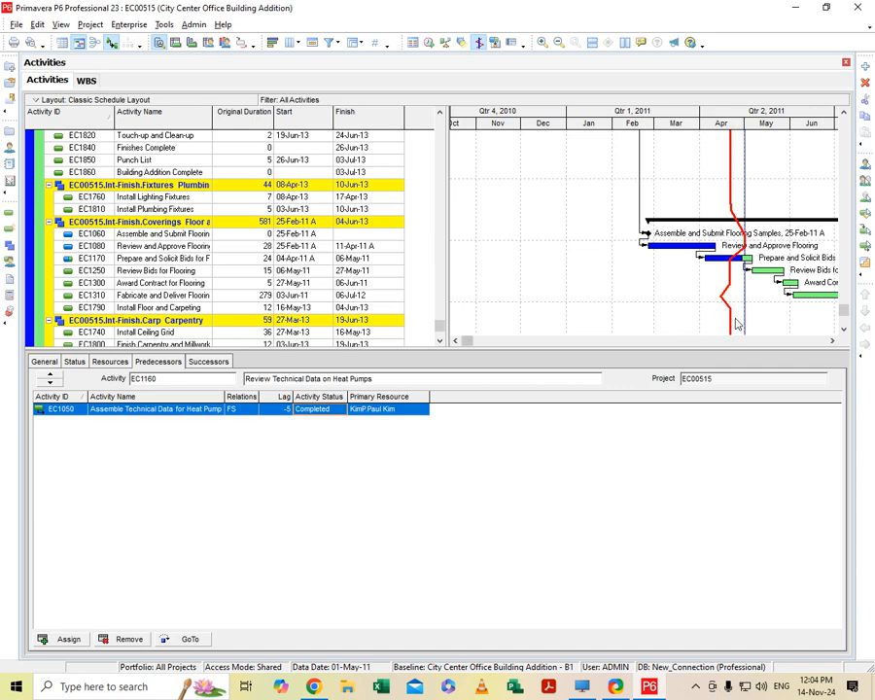
pyautogui.scroll(10, 735, 282)
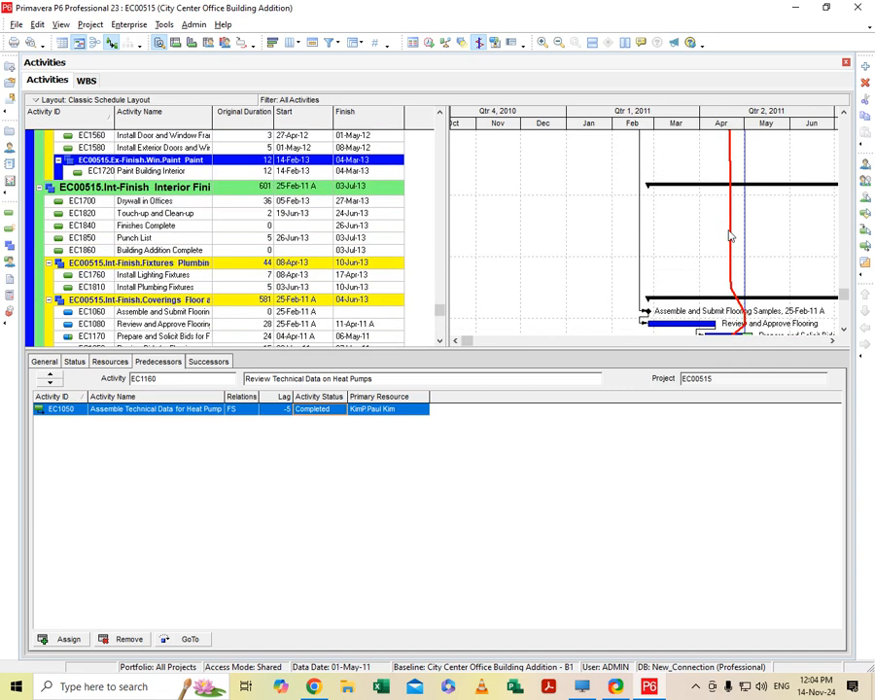
pyautogui.scroll(3, 729, 233)
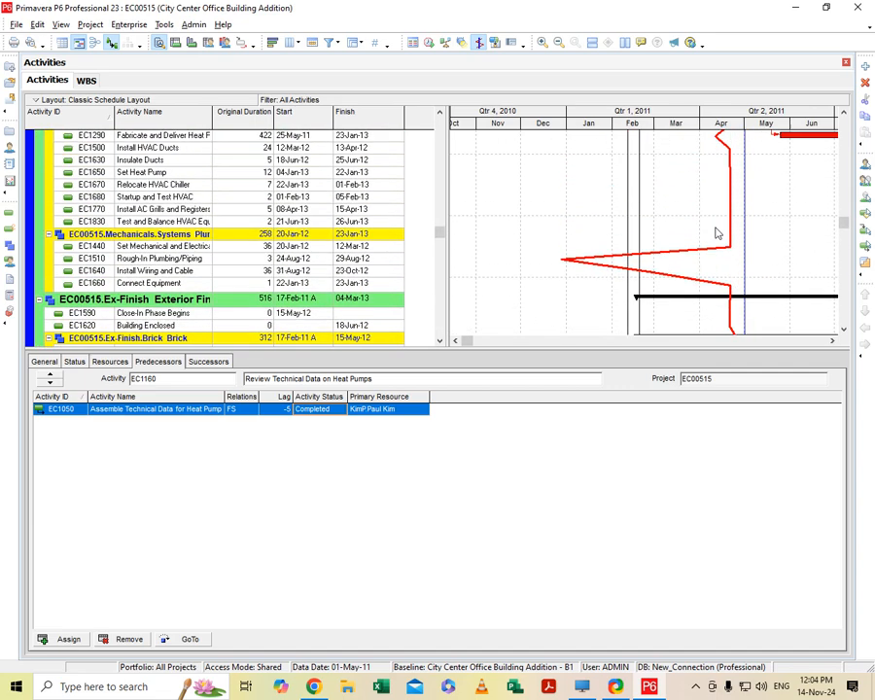
pyautogui.click(480, 45)
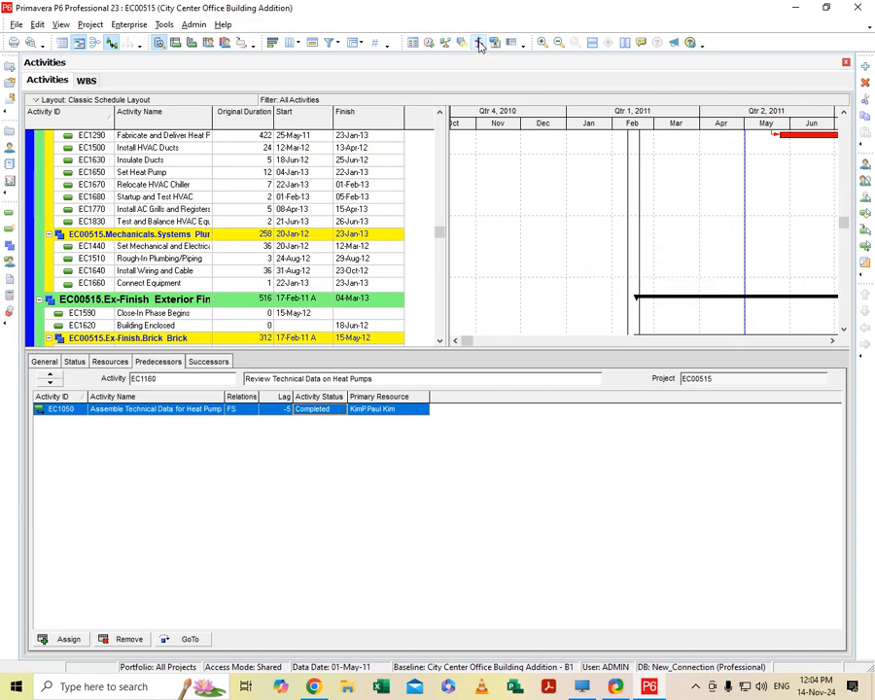
pyautogui.scroll(-5, 788, 265)
pyautogui.scroll(2, 792, 270)
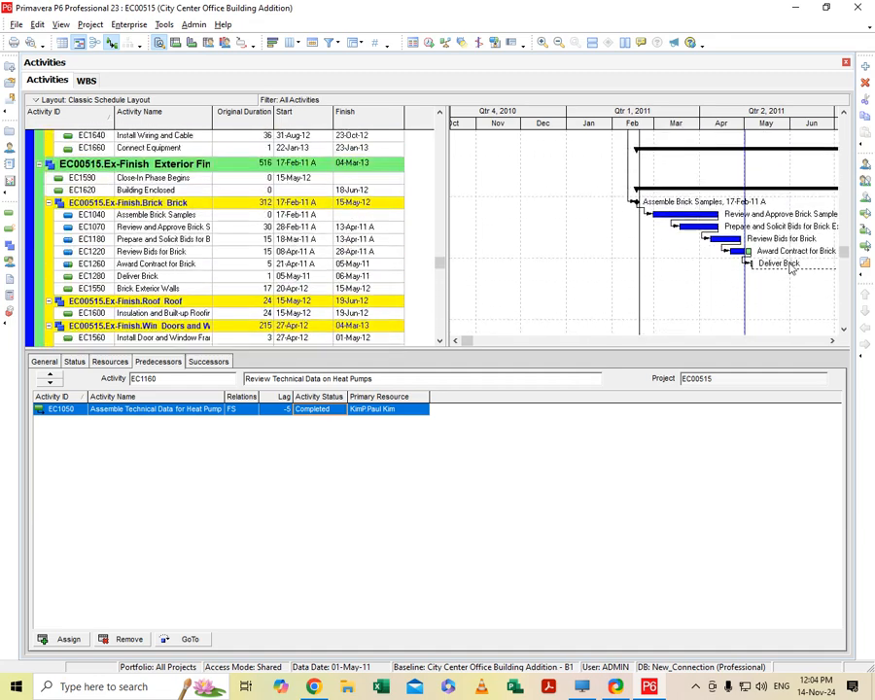
pyautogui.scroll(5, 790, 268)
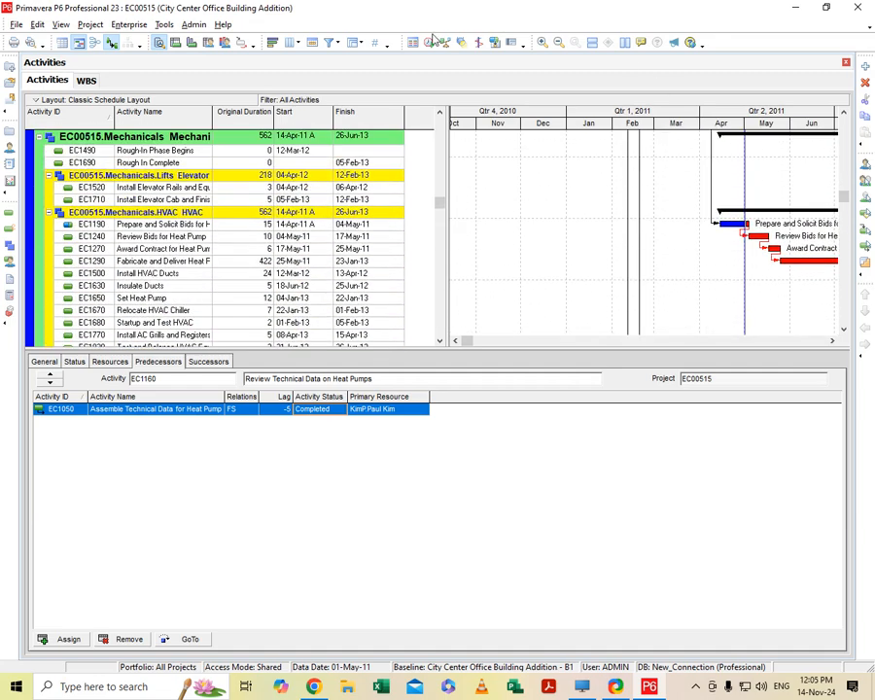
pyautogui.click(480, 45)
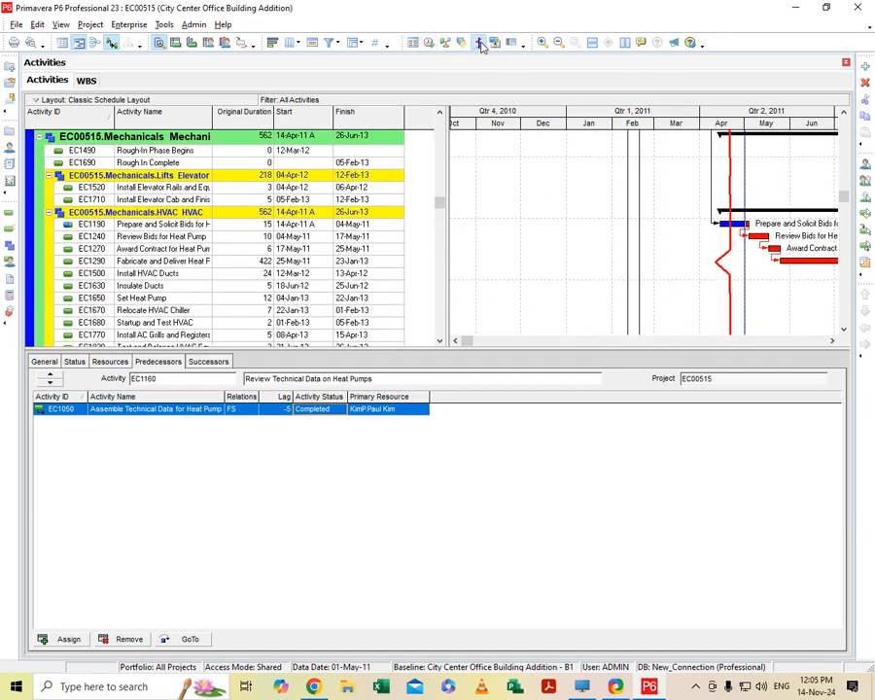
# - Examine the progress line against the activity bars from Design and Engineering through the Exterior Finish section
pyautogui.scroll(-4, 772, 292)
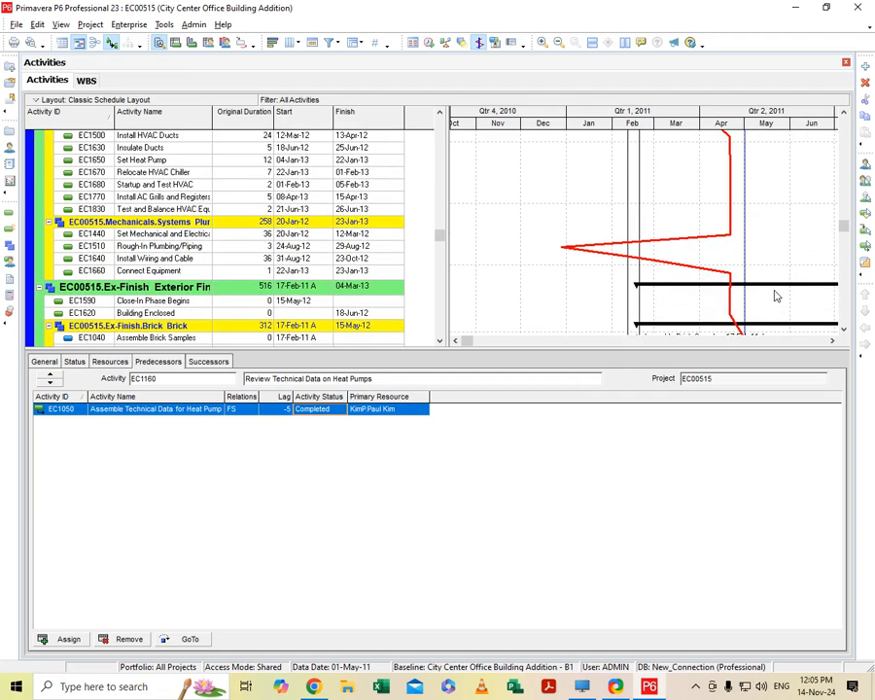
pyautogui.scroll(12, 776, 295)
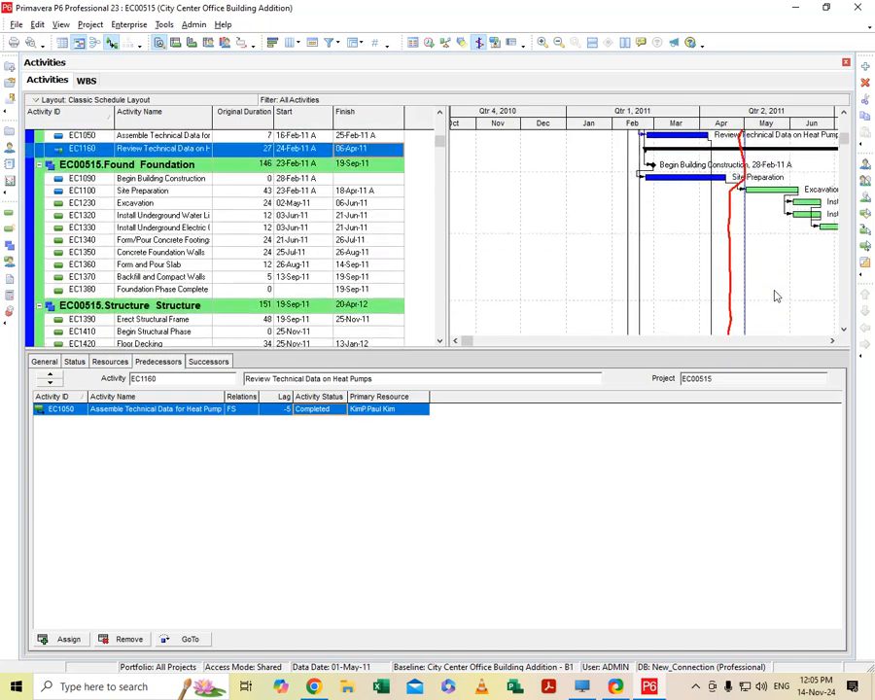
pyautogui.scroll(3, 776, 296)
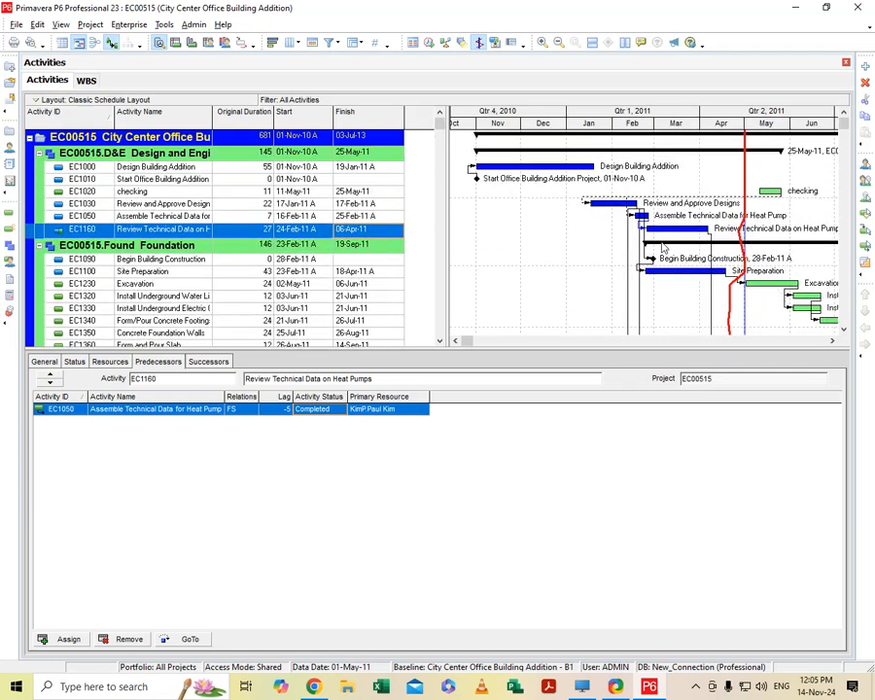
pyautogui.scroll(-6, 705, 251)
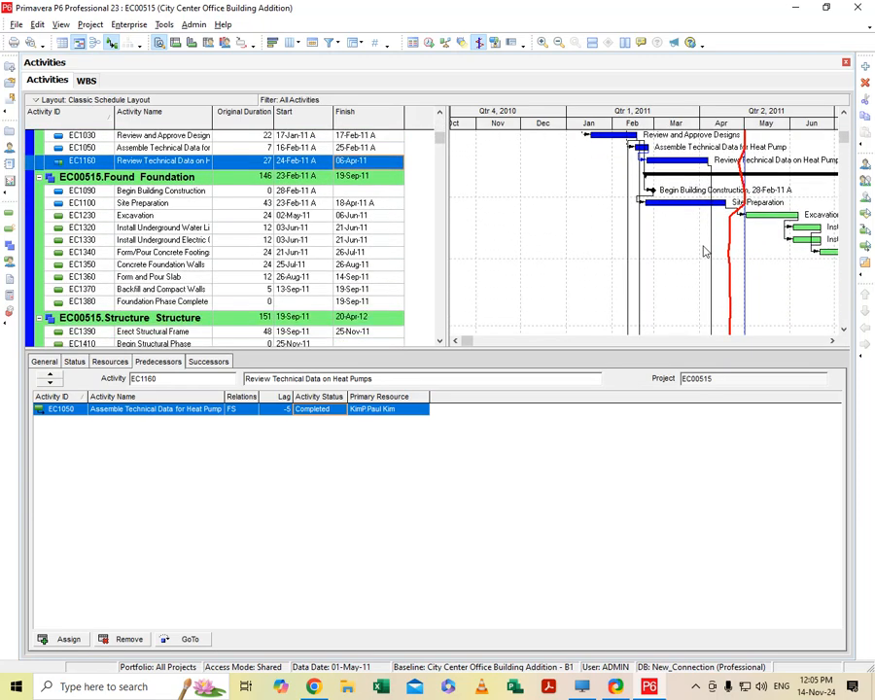
pyautogui.scroll(6, 705, 250)
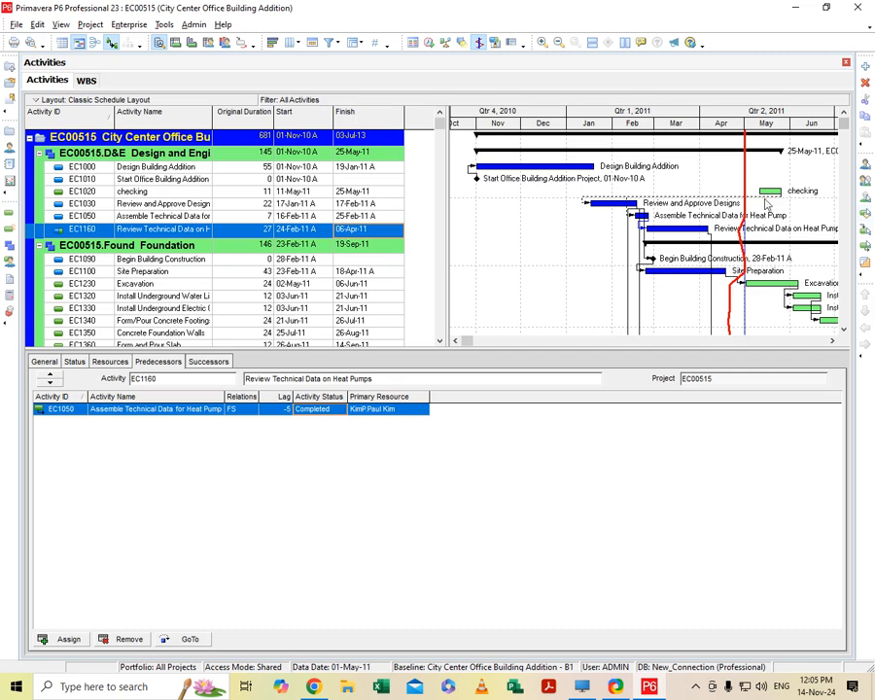
pyautogui.scroll(-5, 778, 292)
pyautogui.scroll(-5, 791, 311)
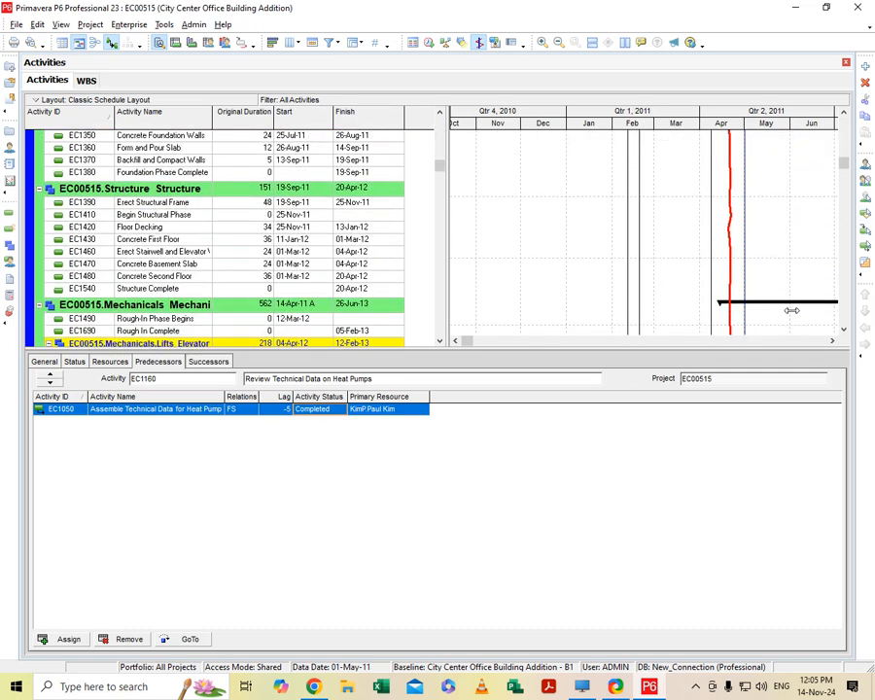
pyautogui.scroll(-1, 791, 310)
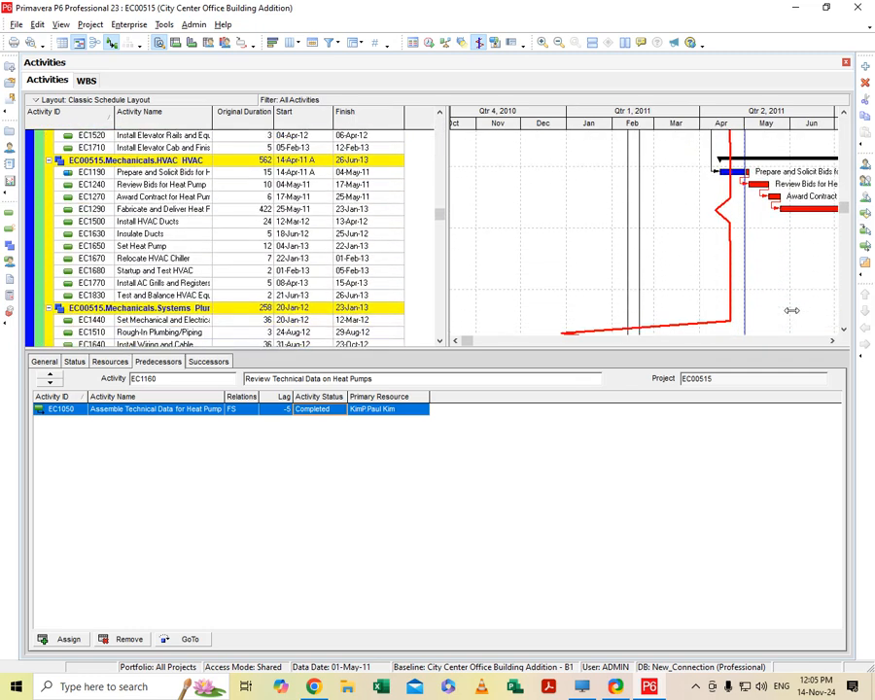
pyautogui.scroll(-7, 791, 310)
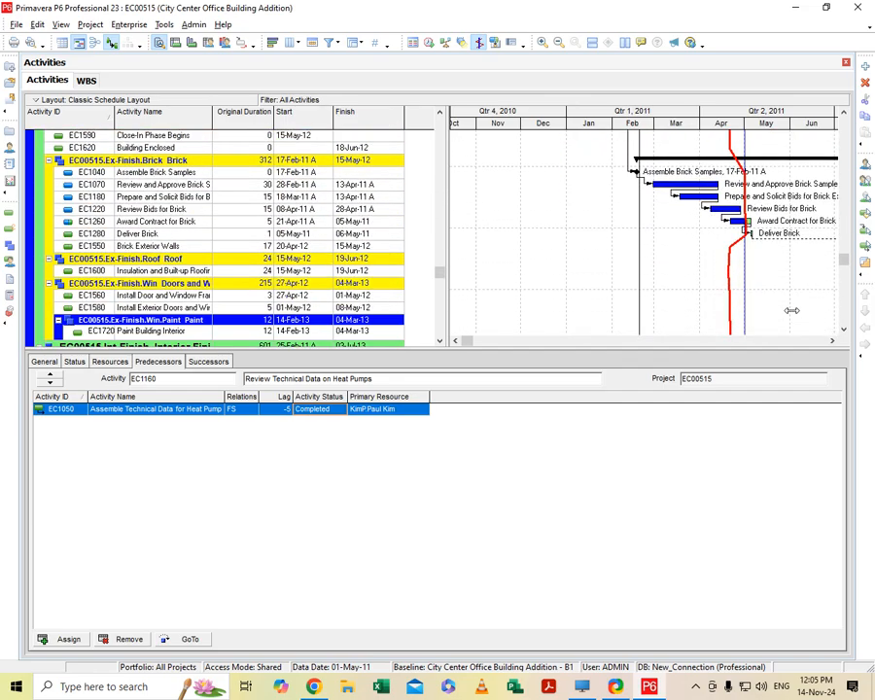
pyautogui.scroll(4, 792, 310)
pyautogui.scroll(15, 791, 310)
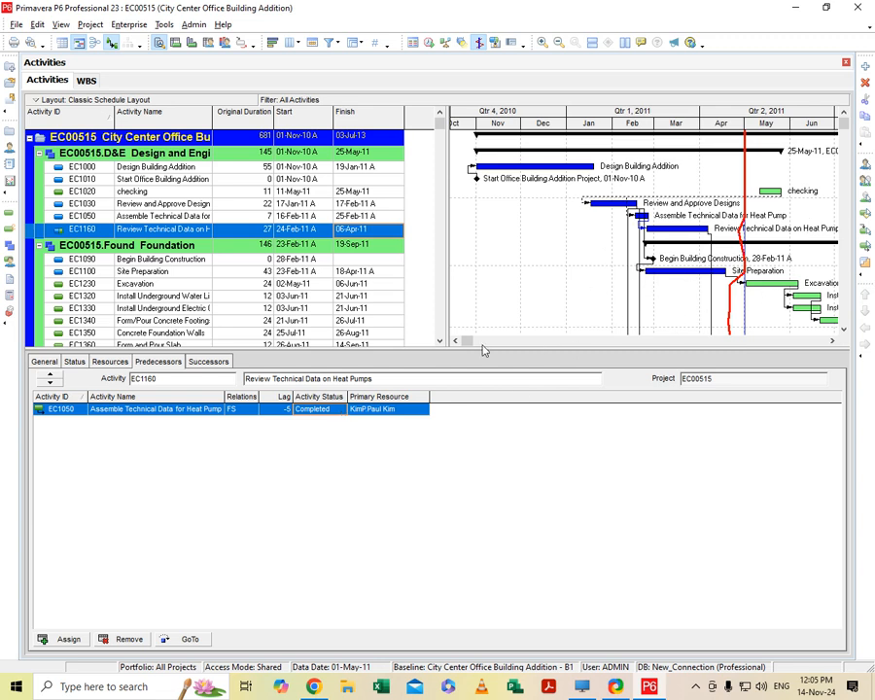
# - Assign Design Building Addition (EC1000) as a successor of Begin Building Construction (EC1090)
pyautogui.click(204, 363)
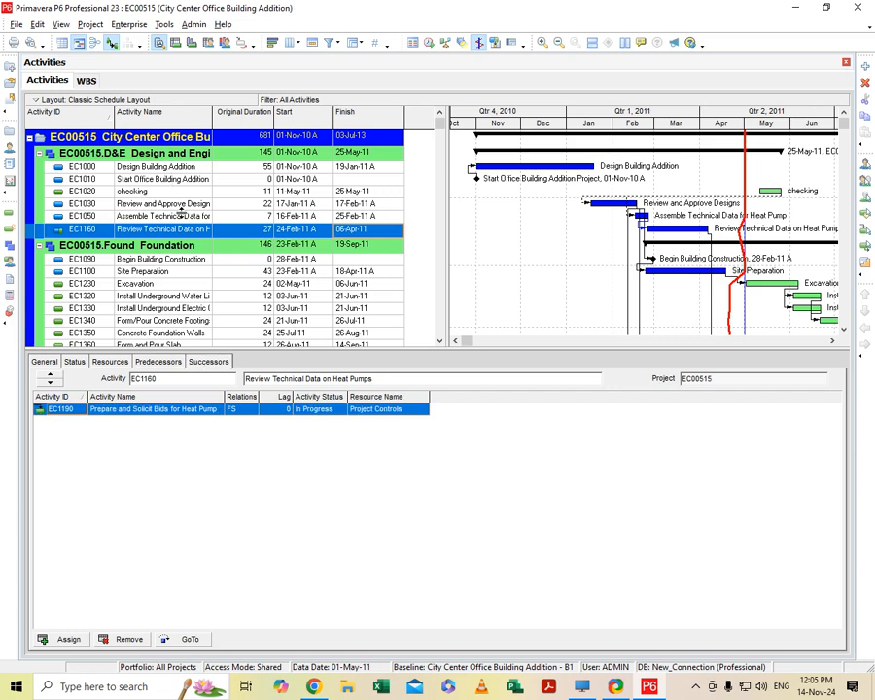
pyautogui.click(178, 259)
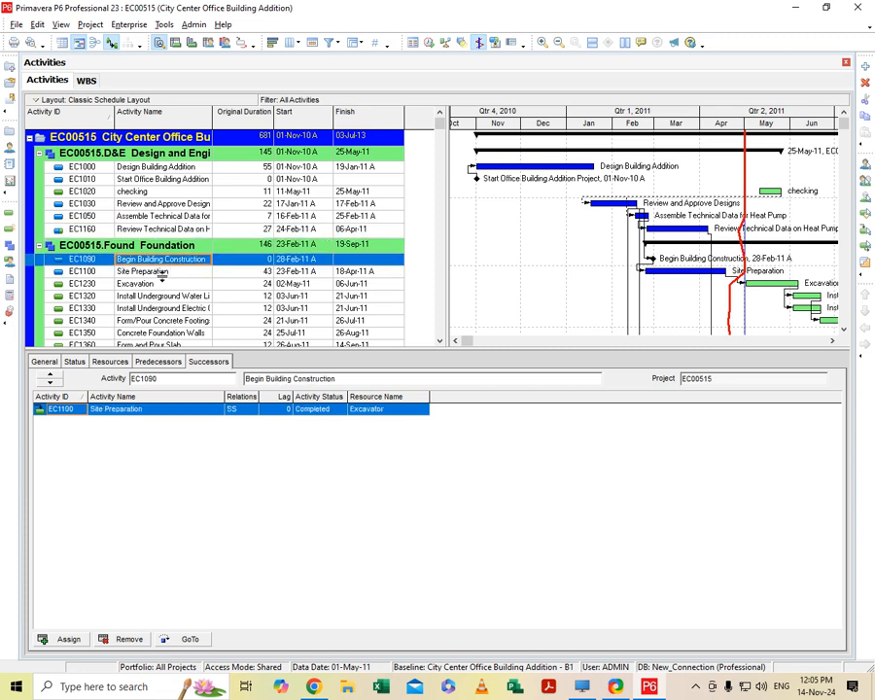
pyautogui.click(68, 638)
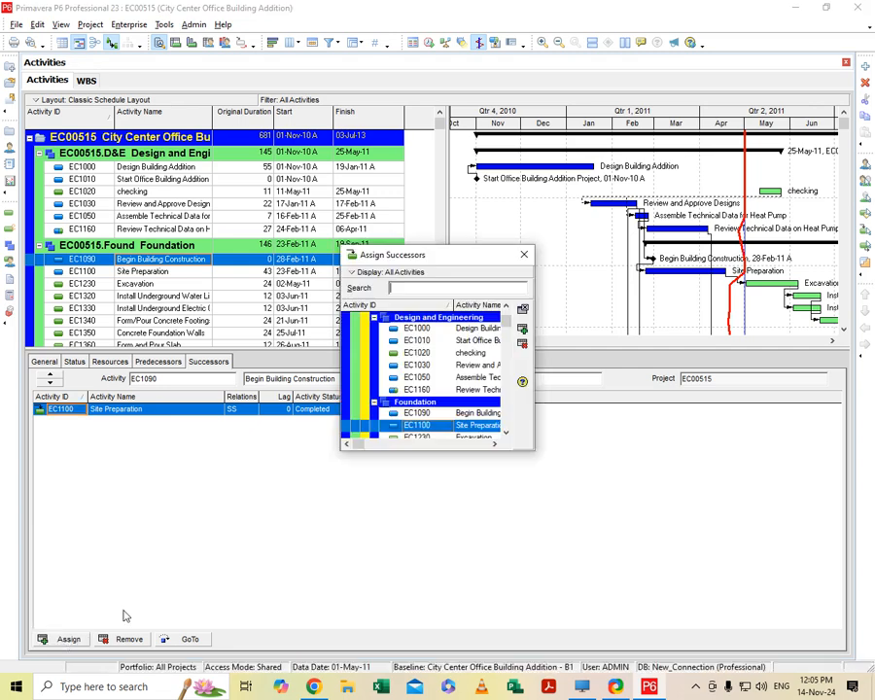
pyautogui.click(428, 413)
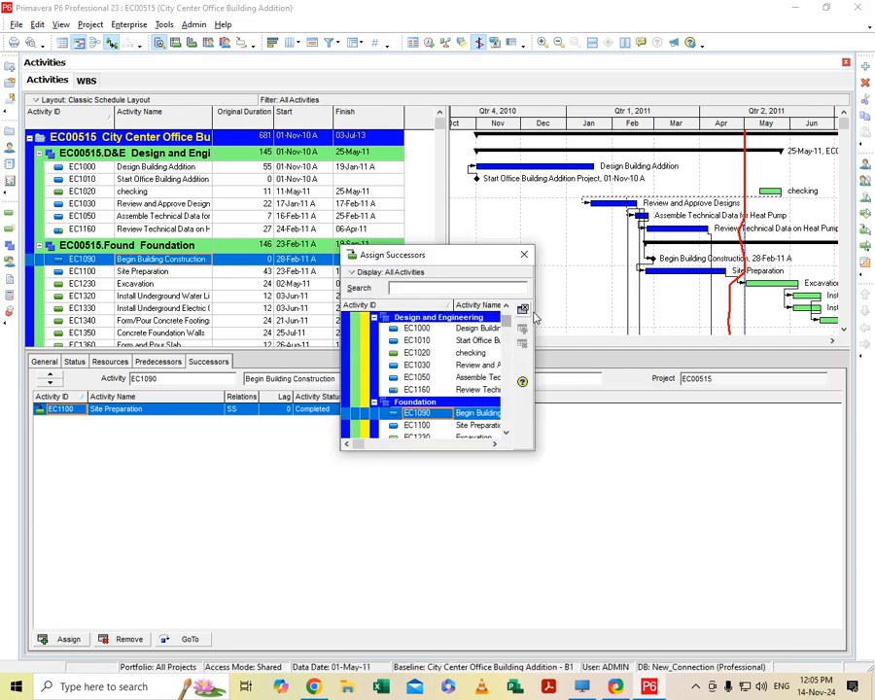
pyautogui.click(474, 329)
pyautogui.click(522, 327)
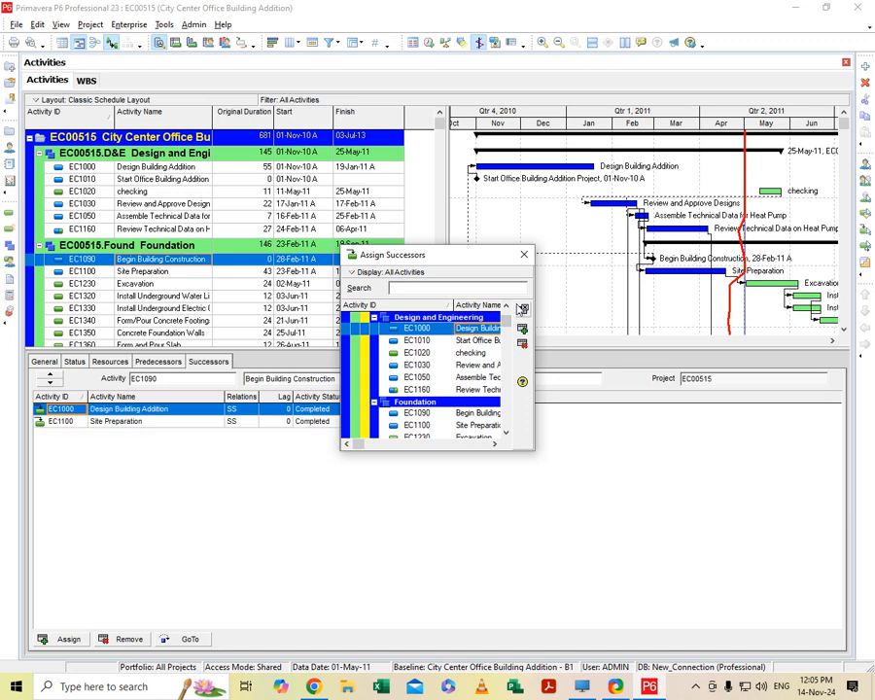
pyautogui.click(523, 255)
# - Change the relationship type of the Site Preparation (EC1100) successor of Begin Building Construction and check that activity's predecessors
pyautogui.click(242, 424)
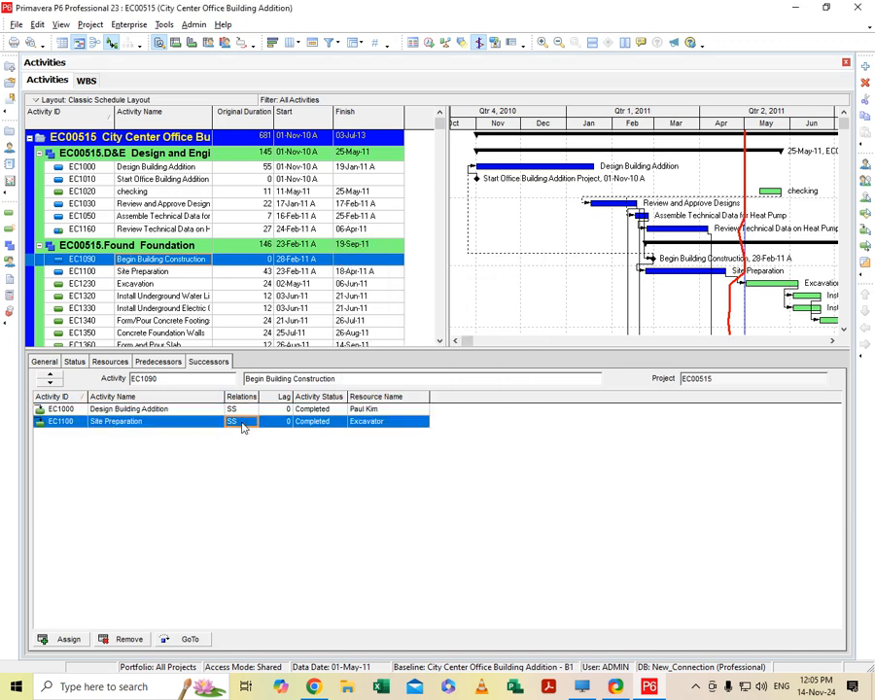
pyautogui.click(253, 428)
pyautogui.click(242, 442)
pyautogui.click(143, 363)
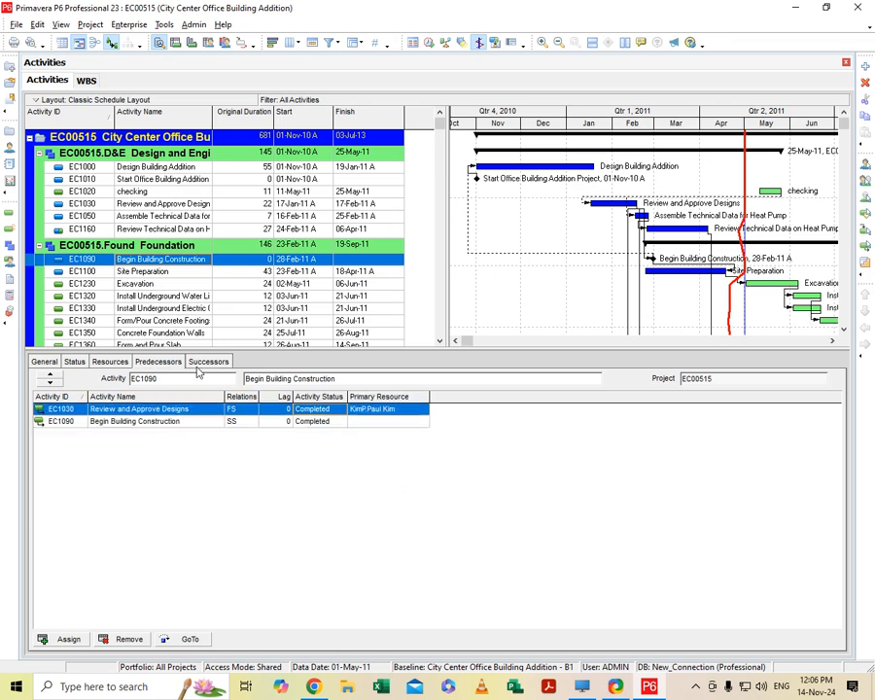
pyautogui.click(195, 363)
# - Try to change the activity type of Excavation (EC1230) to Start Milestone
pyautogui.click(40, 361)
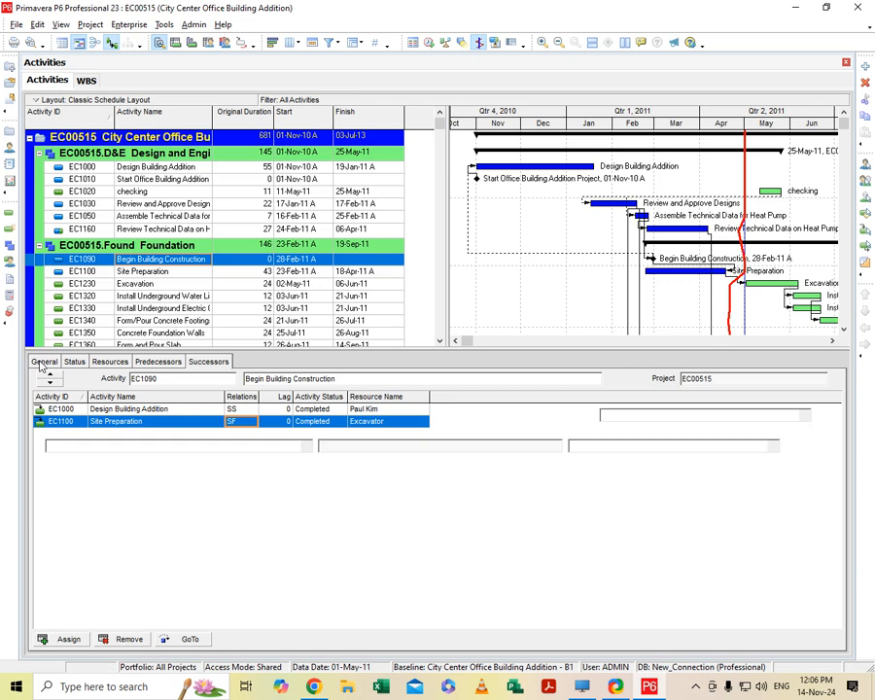
pyautogui.click(377, 283)
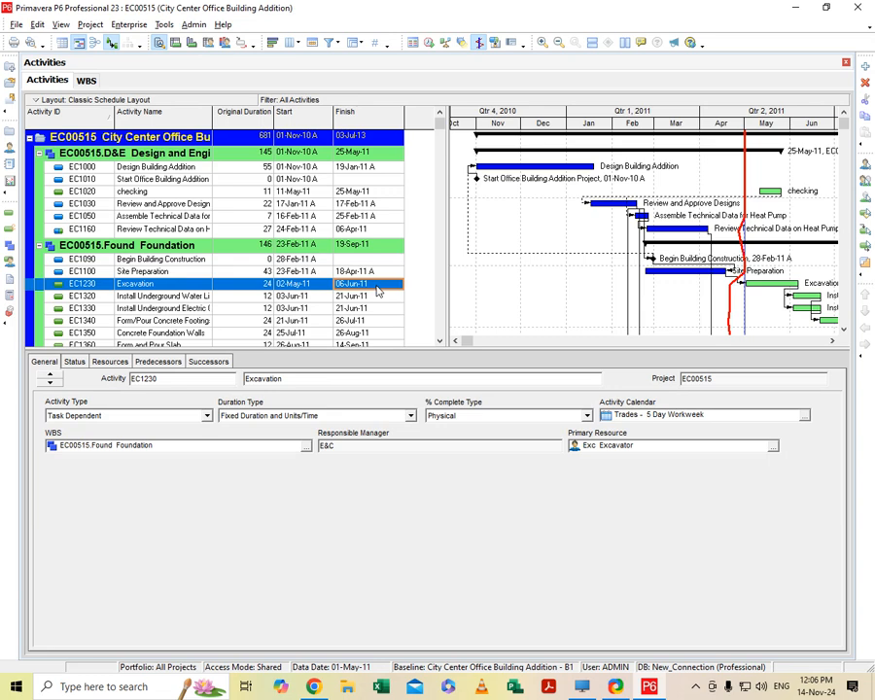
pyautogui.click(208, 418)
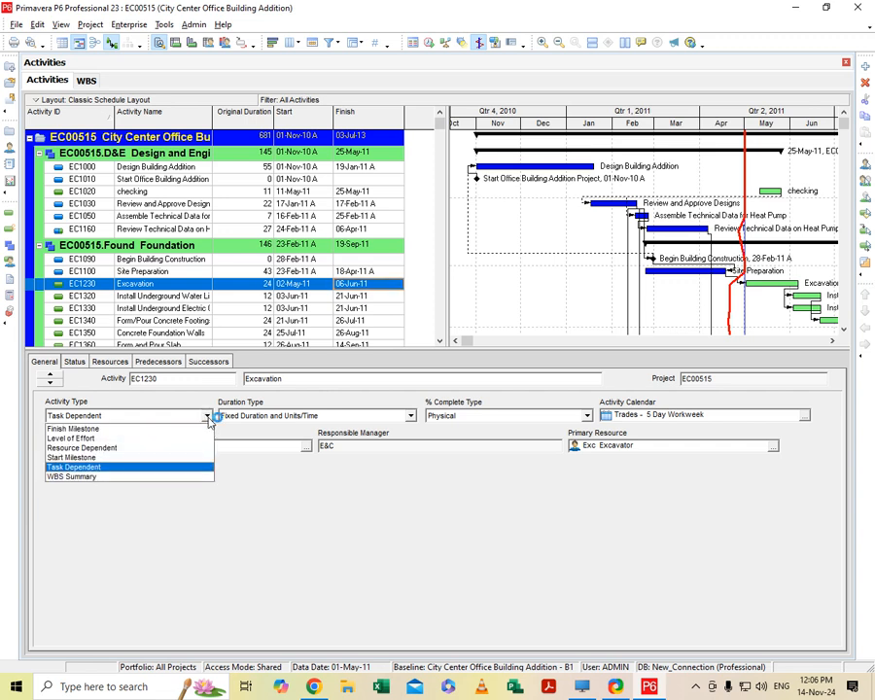
pyautogui.click(140, 461)
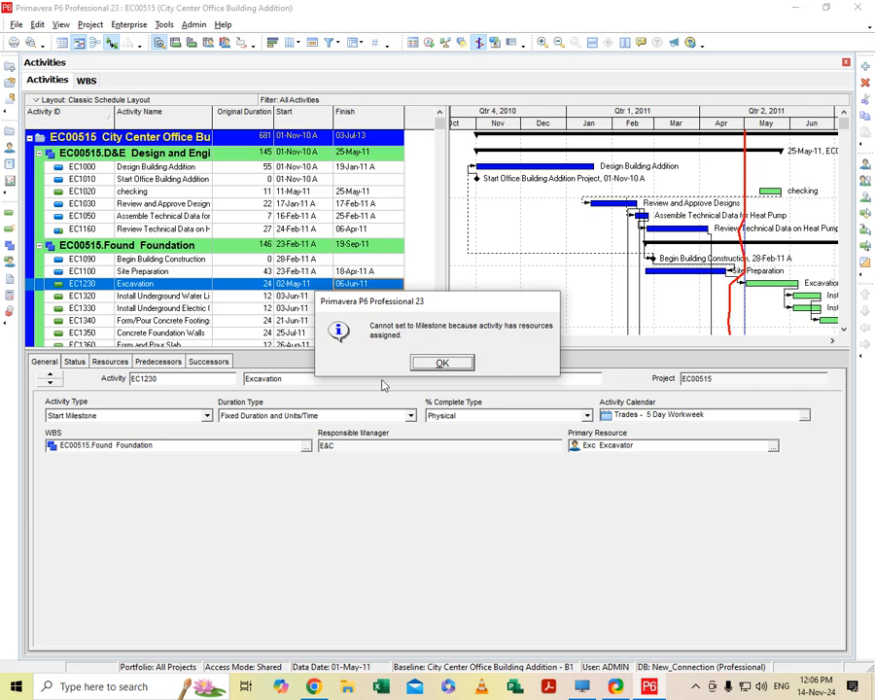
pyautogui.click(437, 363)
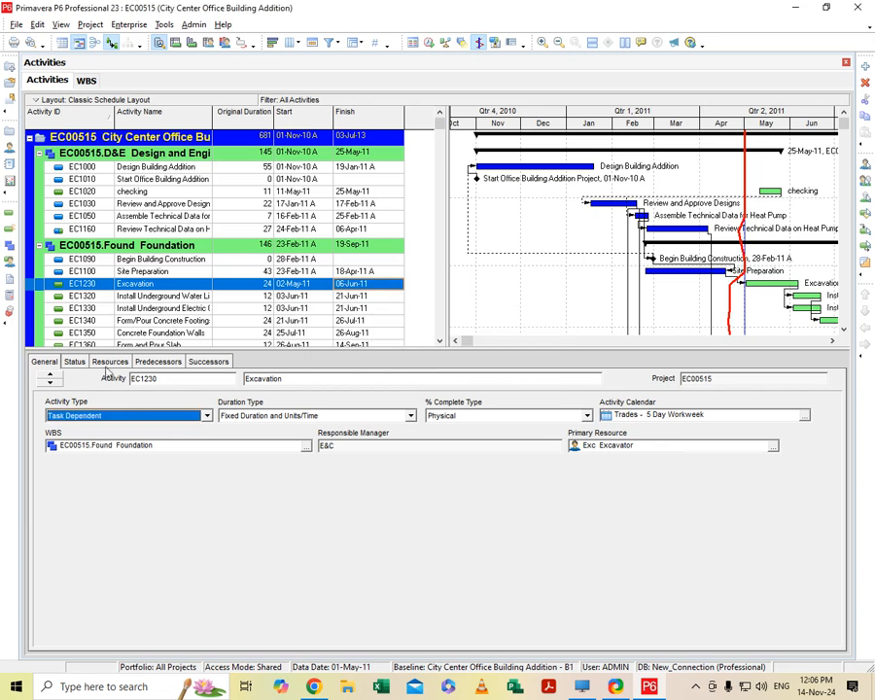
# - Remove both Excavator resource assignments from Excavation (EC1230) without resetting its labor units to zero
pyautogui.click(110, 361)
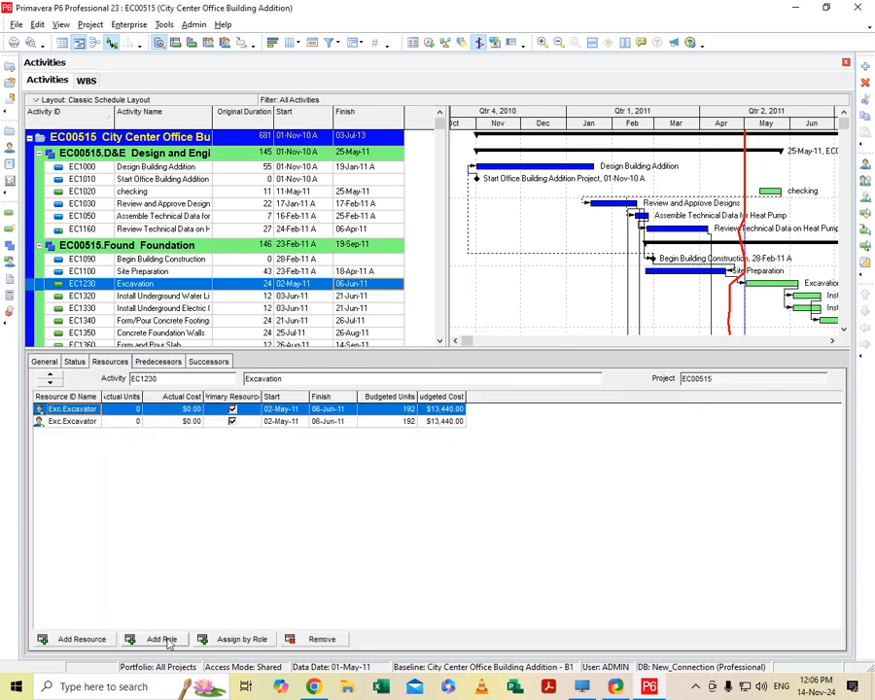
pyautogui.click(313, 639)
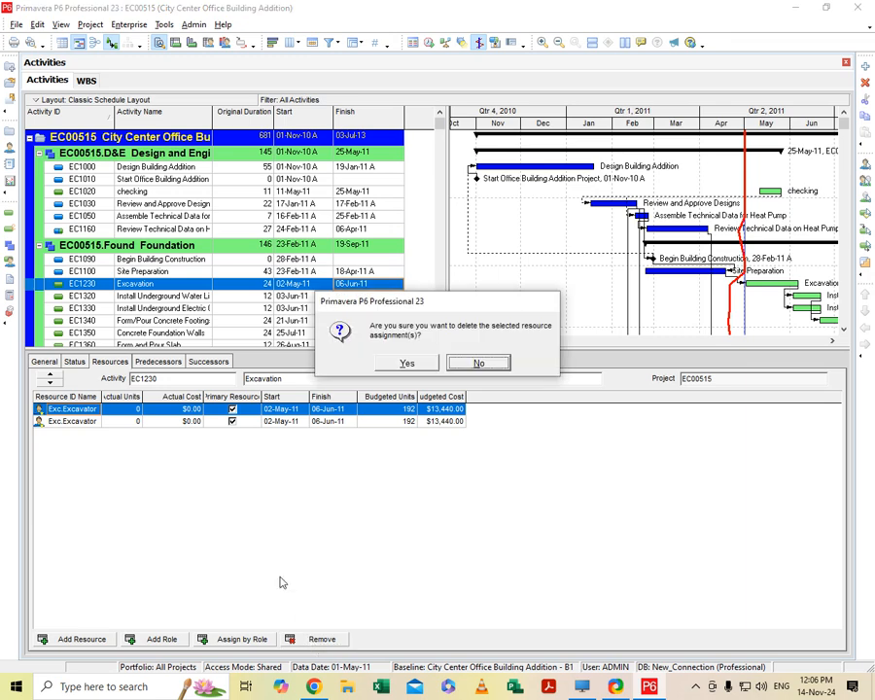
pyautogui.click(412, 365)
pyautogui.click(302, 643)
pyautogui.click(411, 362)
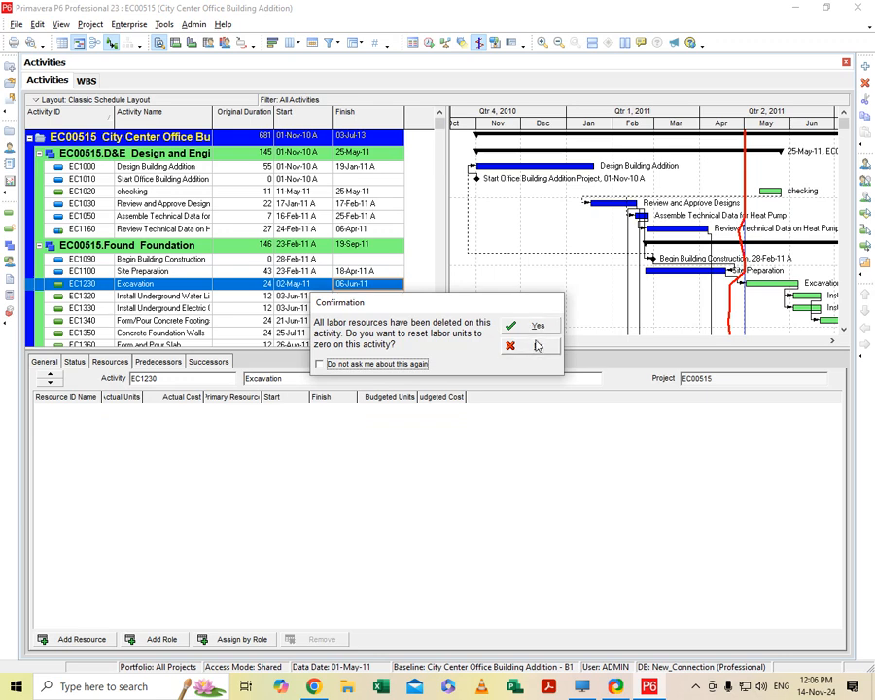
pyautogui.click(537, 346)
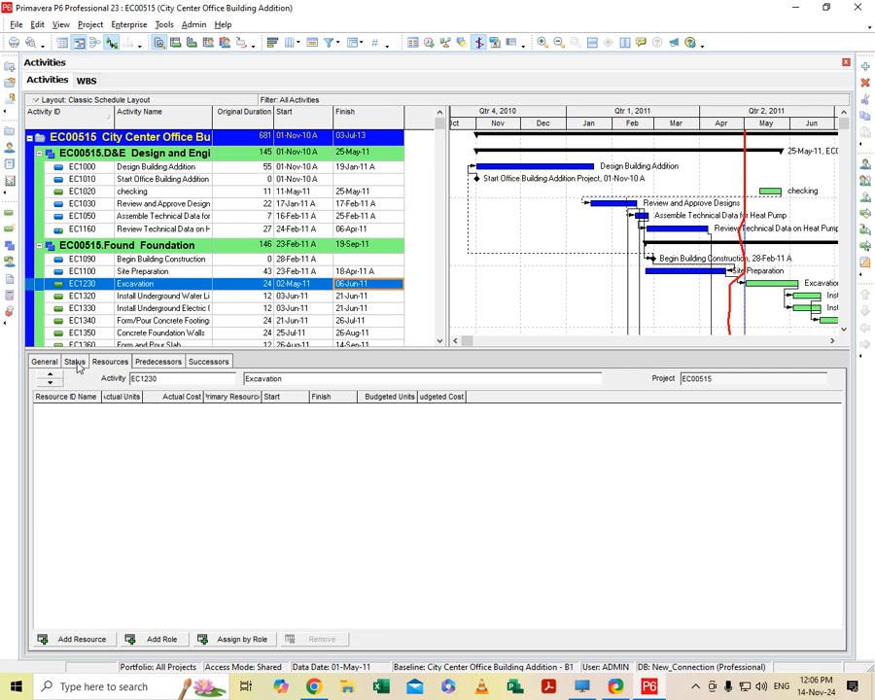
# - Set the activity type of Excavation (EC1230), which has no resources assigned, to Start Milestone
pyautogui.click(44, 362)
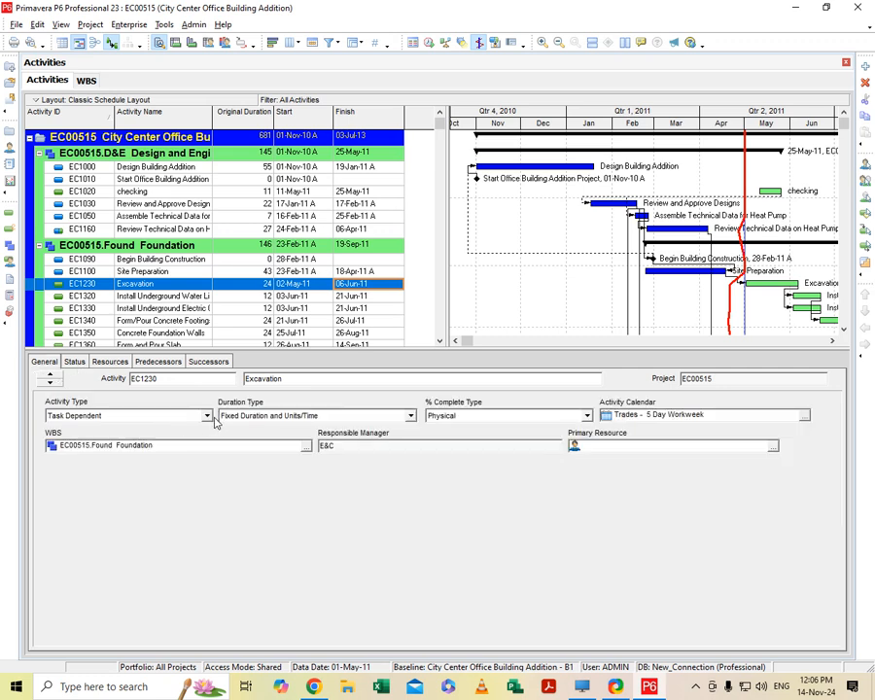
pyautogui.click(208, 415)
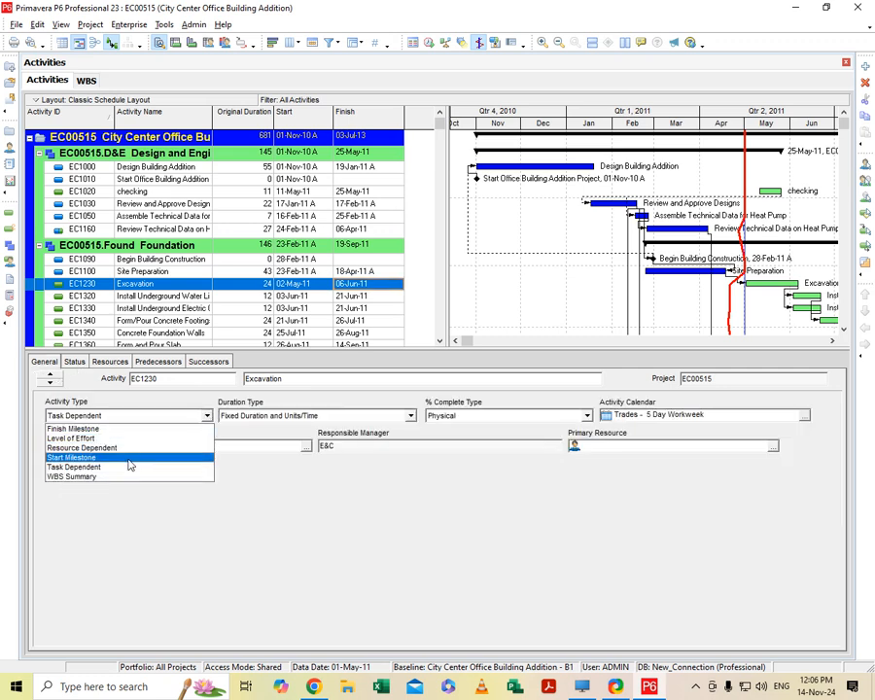
pyautogui.click(128, 456)
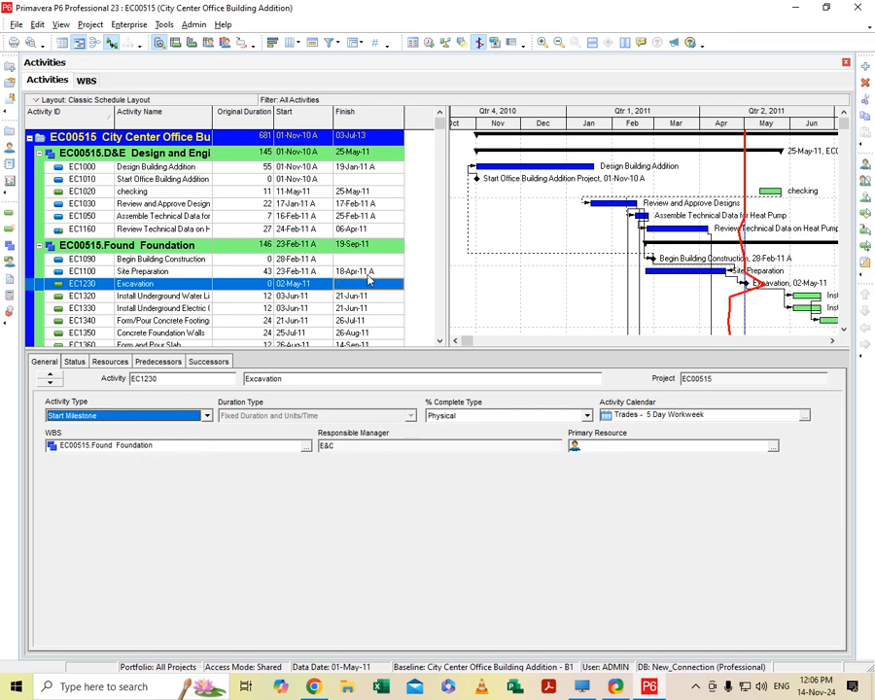
# - Set the activity type of Begin Building Construction (EC1090) to Finish Milestone
pyautogui.click(370, 260)
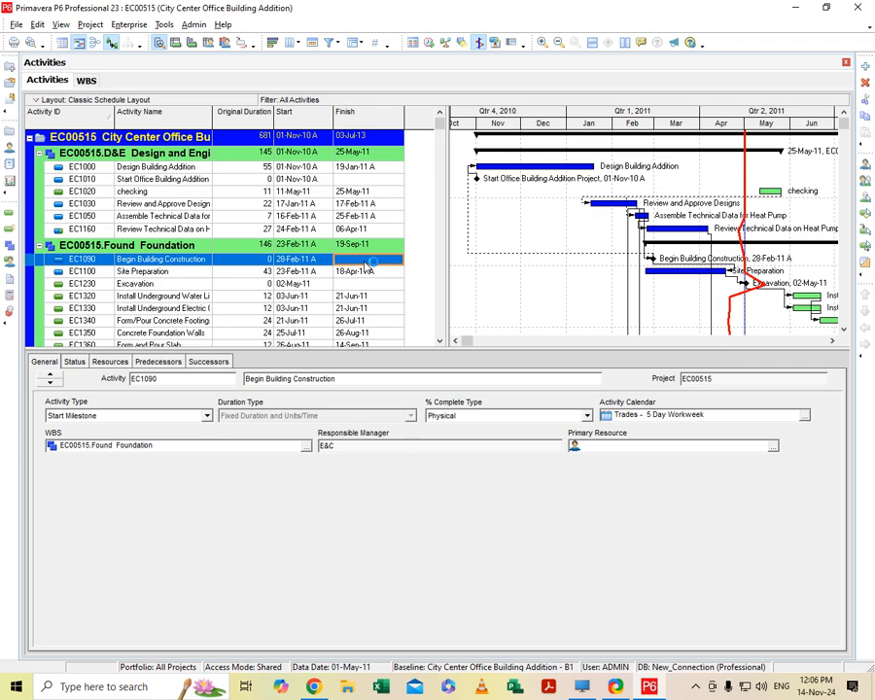
pyautogui.click(206, 415)
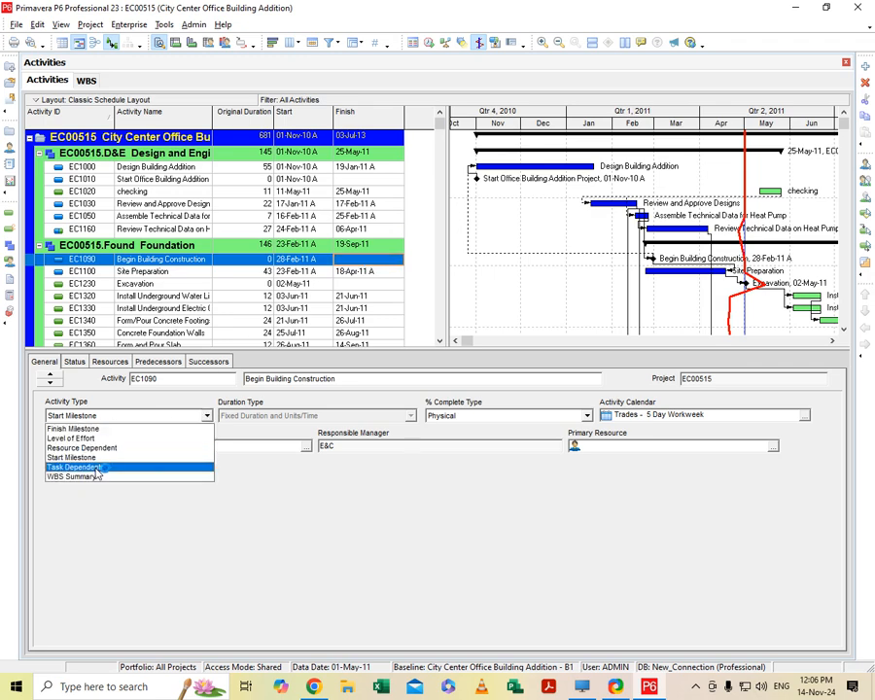
pyautogui.click(74, 429)
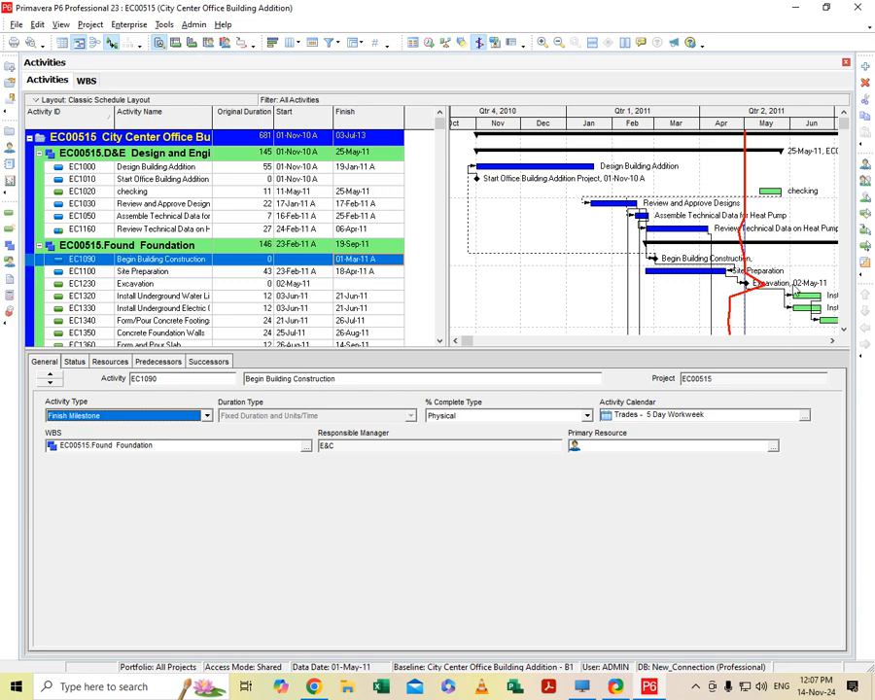
# - Switch the activity type of Begin Building Construction (EC1090) to Start Milestone and back to Finish Milestone
pyautogui.hotkey('alt', 'Down')
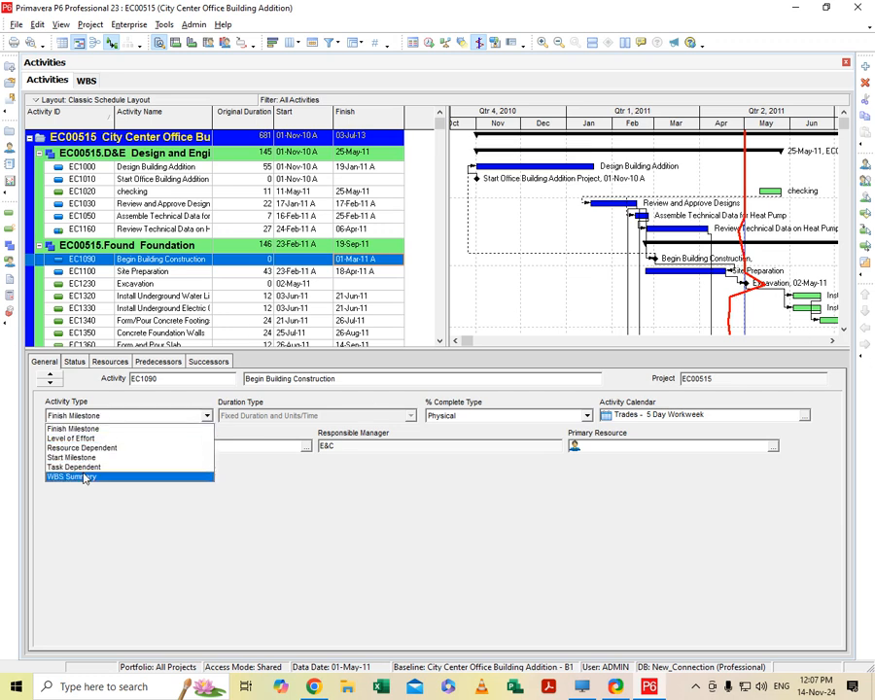
pyautogui.click(78, 429)
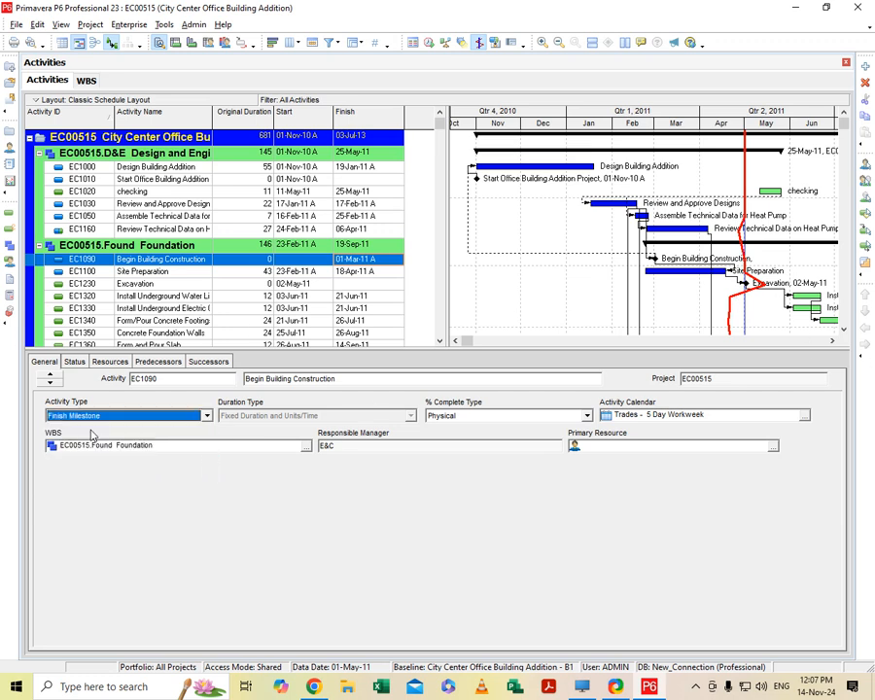
pyautogui.click(206, 415)
pyautogui.click(97, 457)
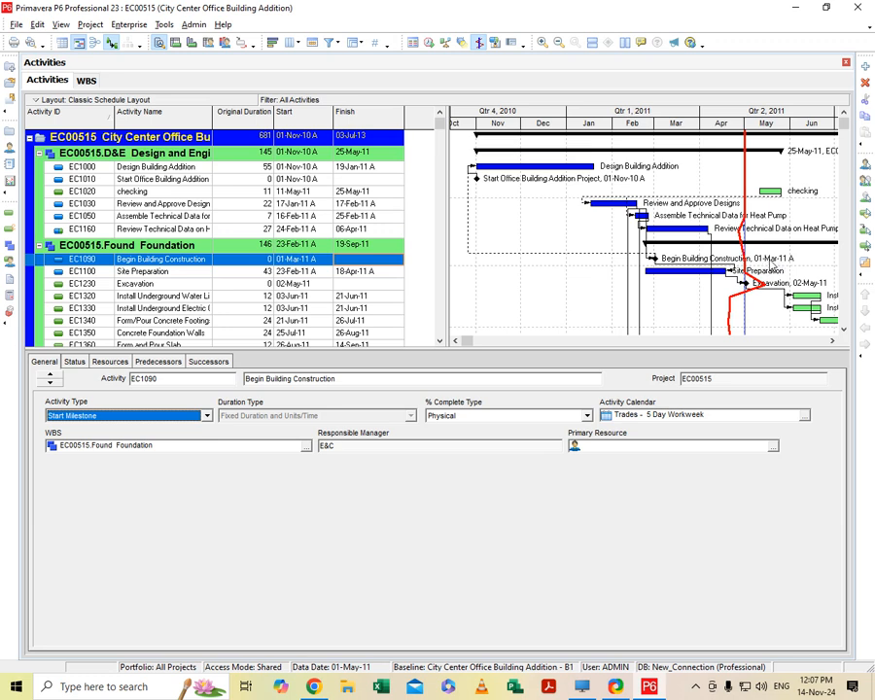
pyautogui.click(206, 415)
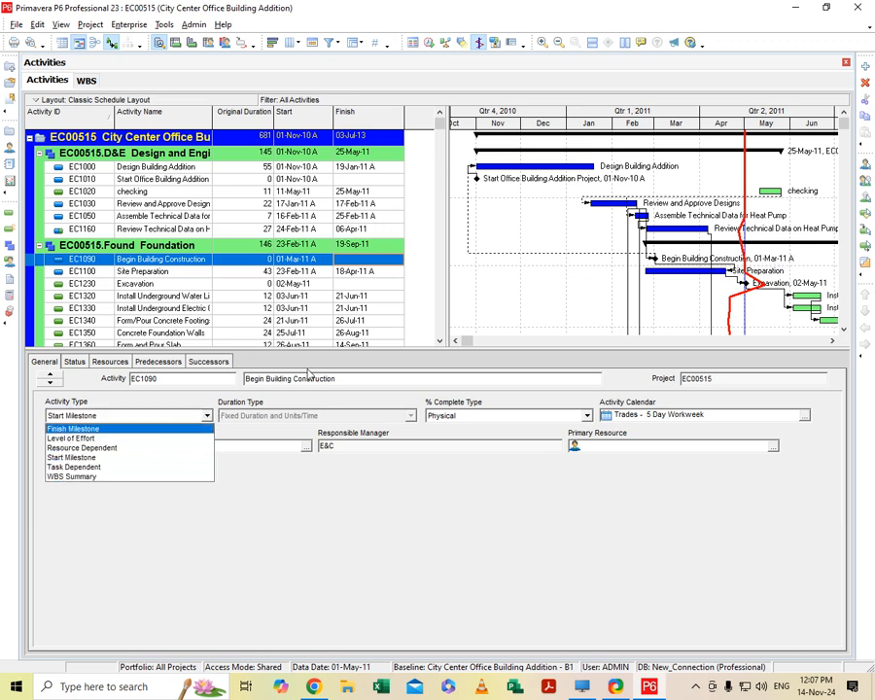
pyautogui.click(297, 263)
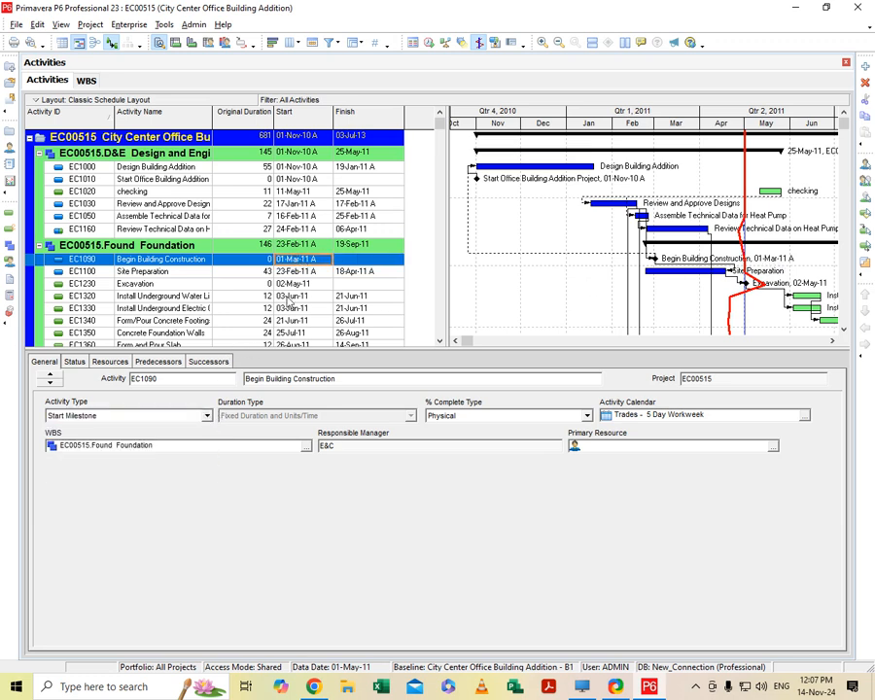
pyautogui.click(206, 416)
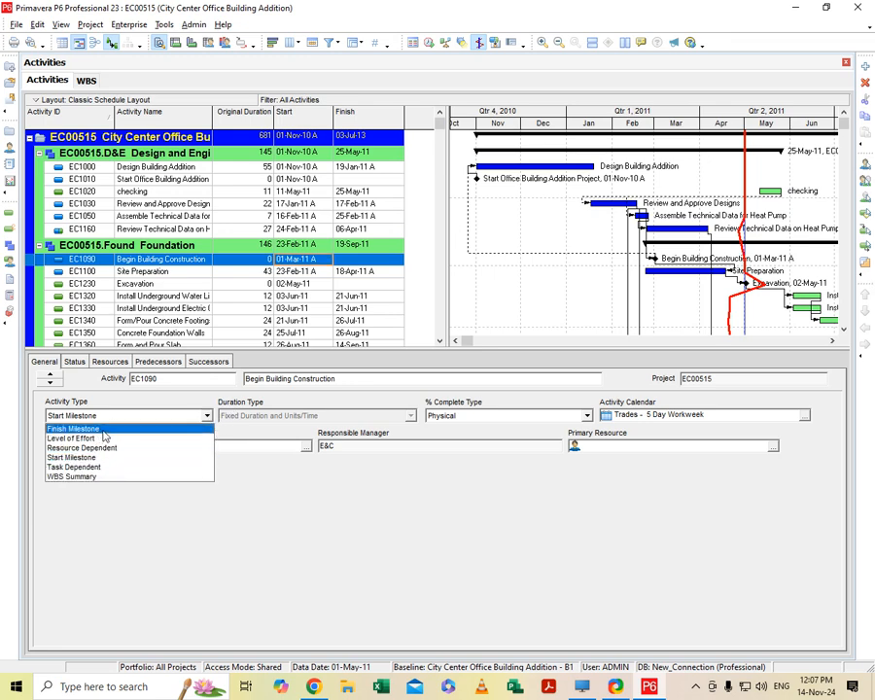
pyautogui.click(73, 429)
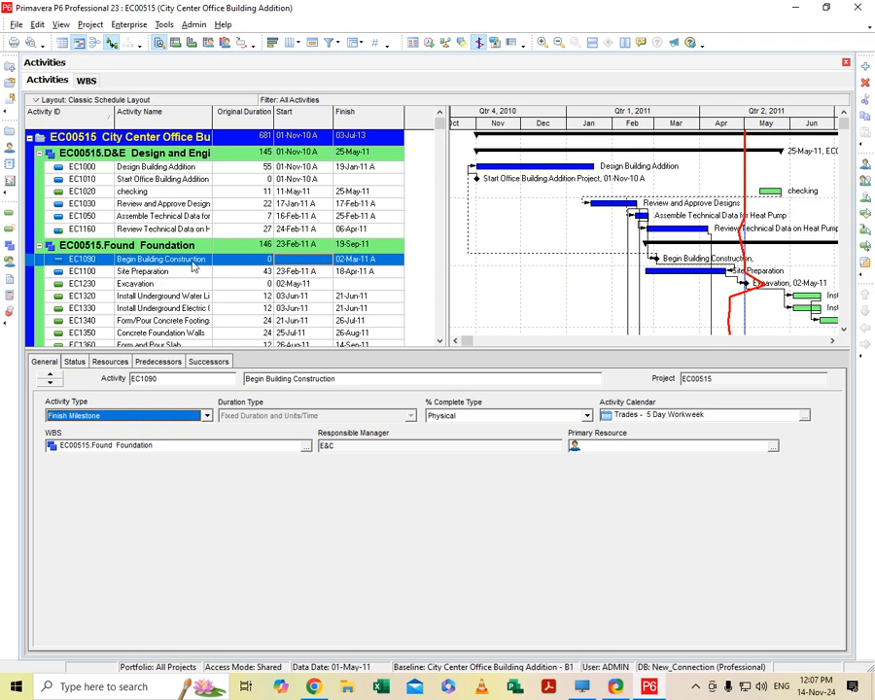
# - Make Begin Building Construction (EC1090) Task Dependent and set its start date to 01-Mar-11
pyautogui.click(171, 416)
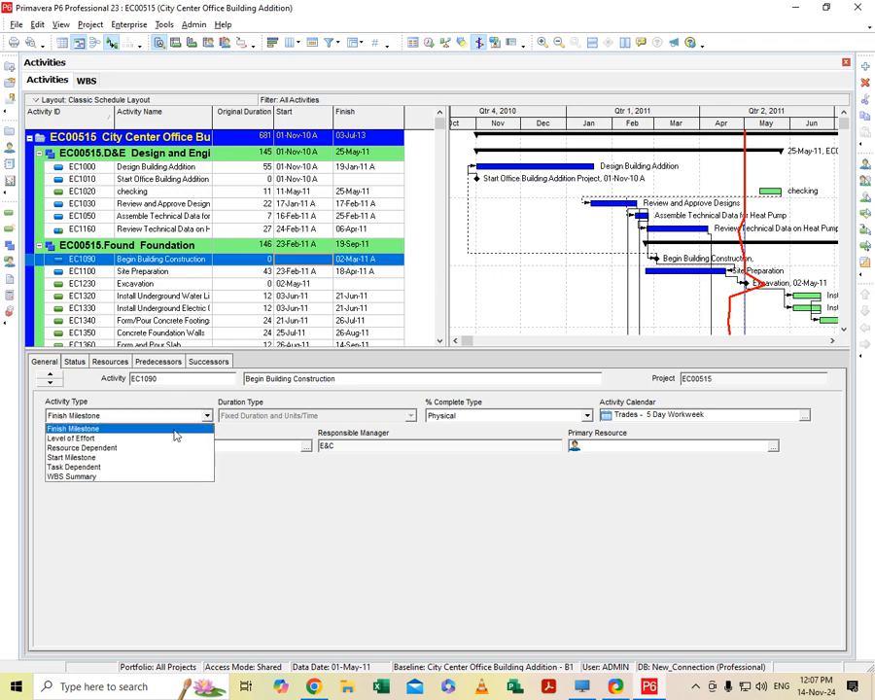
pyautogui.click(104, 468)
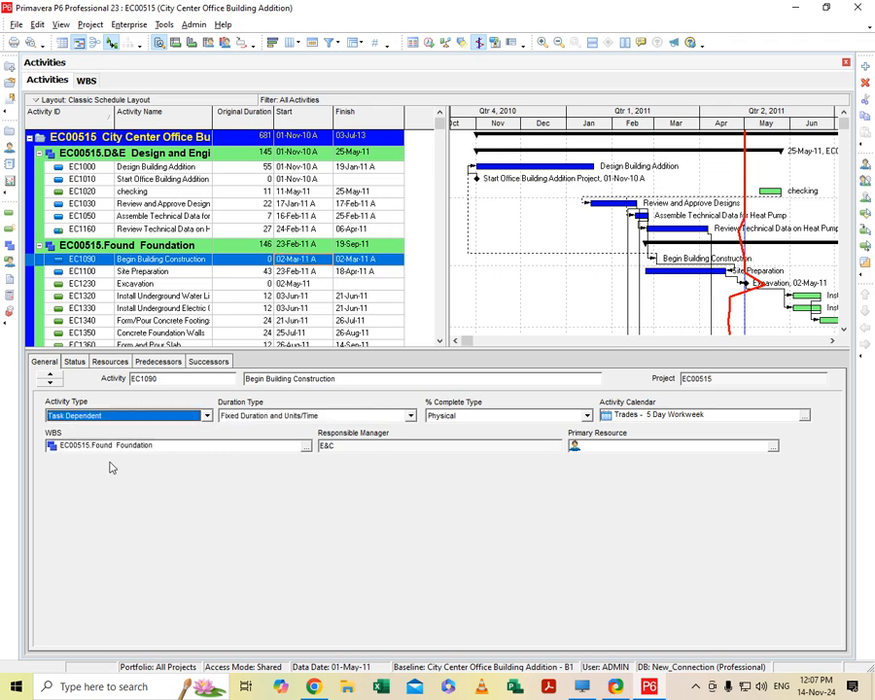
pyautogui.click(323, 260)
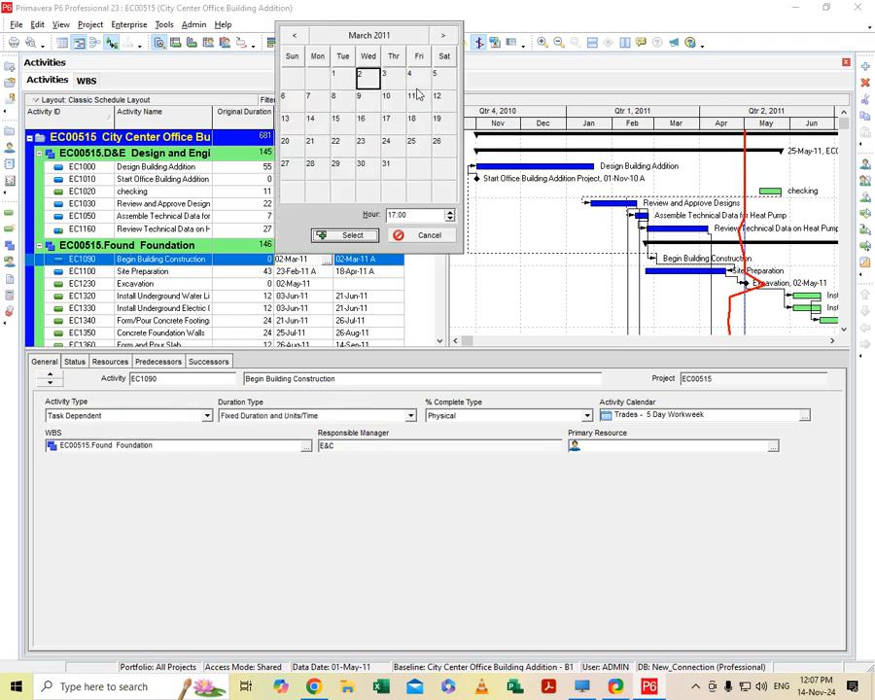
pyautogui.click(347, 236)
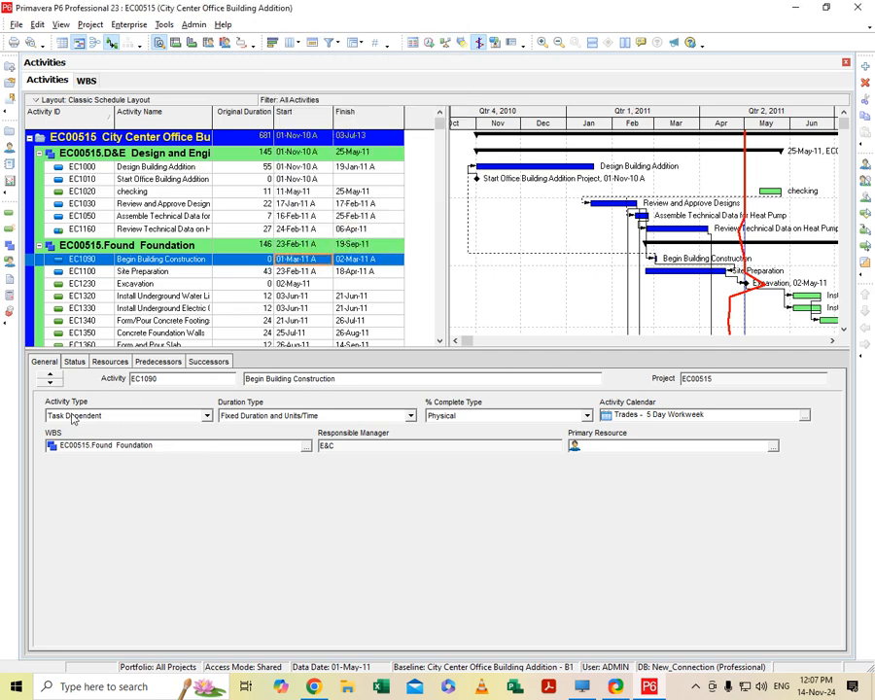
# - Toggle the Finished status of Begin Building Construction (EC1090) off and on repeatedly, leaving the activity marked as finished
pyautogui.click(78, 363)
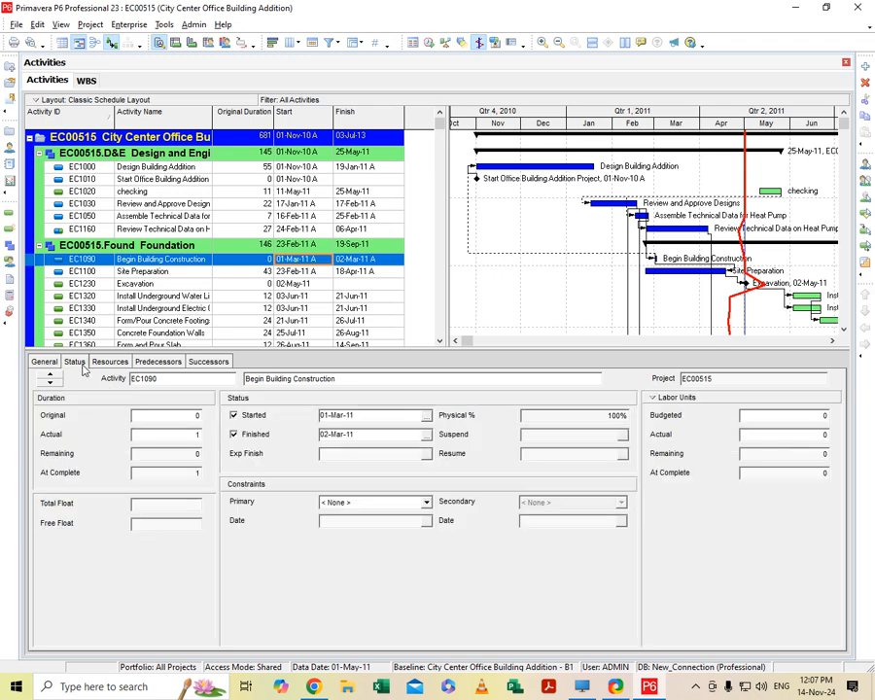
pyautogui.click(234, 434)
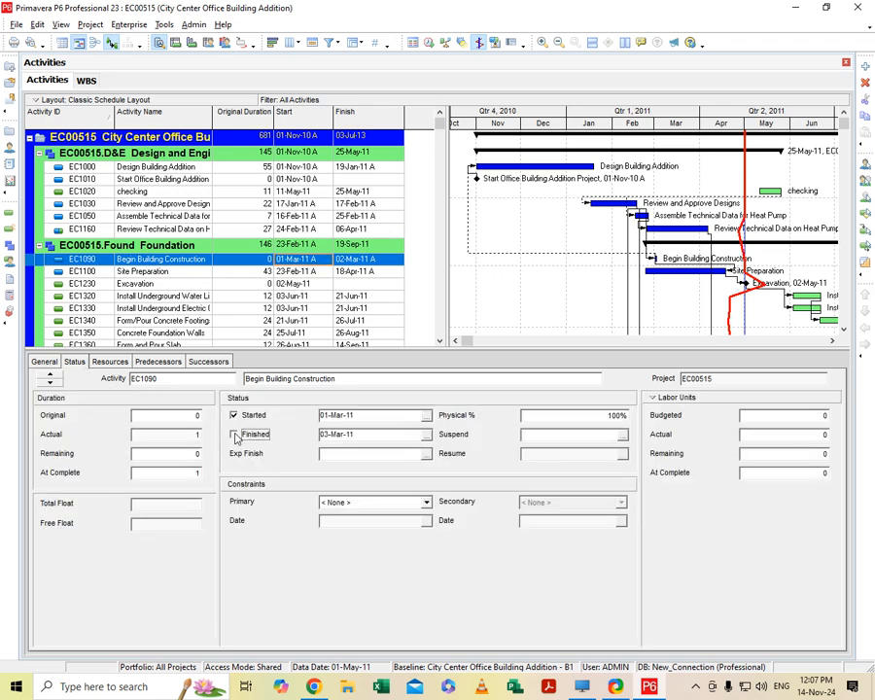
pyautogui.click(624, 416)
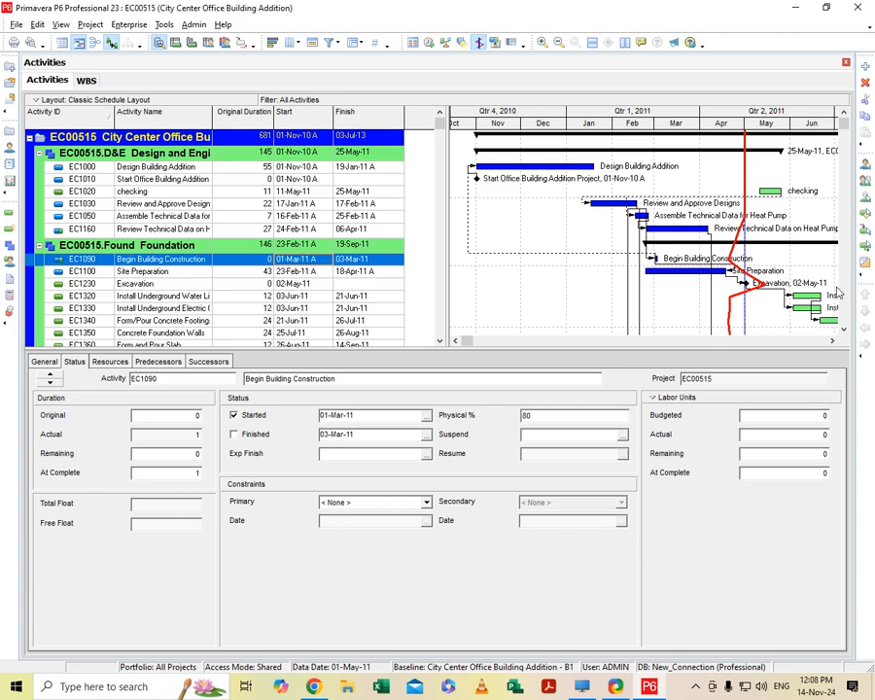
pyautogui.click(374, 433)
pyautogui.click(233, 435)
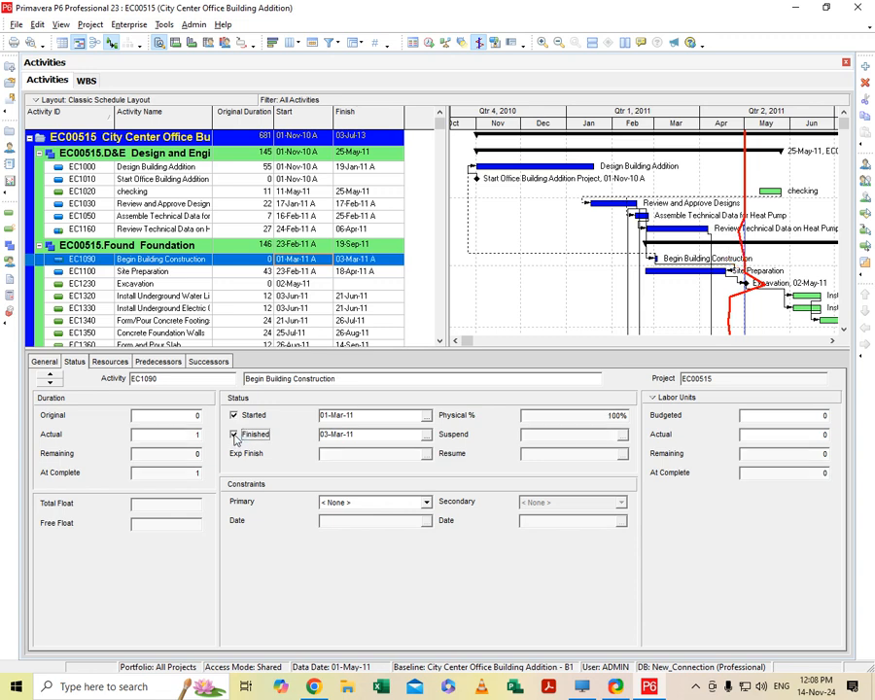
pyautogui.click(233, 435)
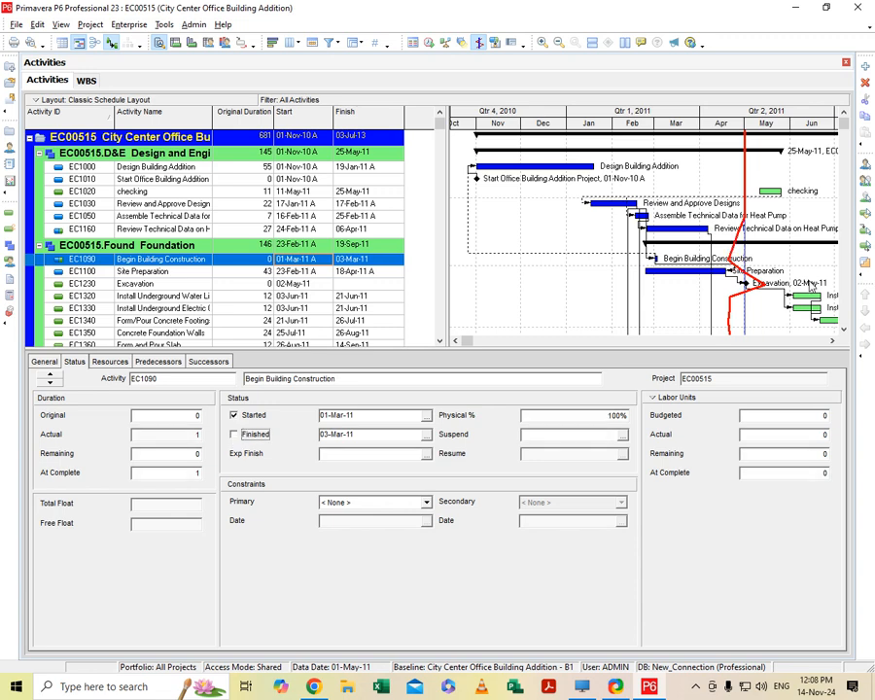
pyautogui.click(233, 435)
pyautogui.click(233, 435)
pyautogui.click(233, 434)
# - Mark Install Underground Water Lines (EC1320) as started on 03-Jun-11 and set its physical percent complete to 52%
pyautogui.click(180, 295)
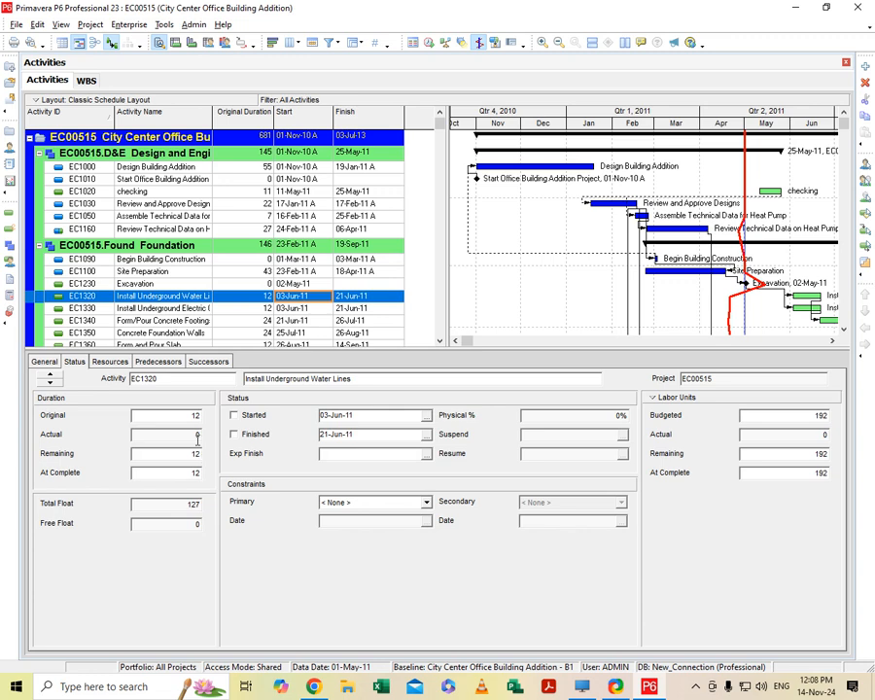
pyautogui.click(234, 415)
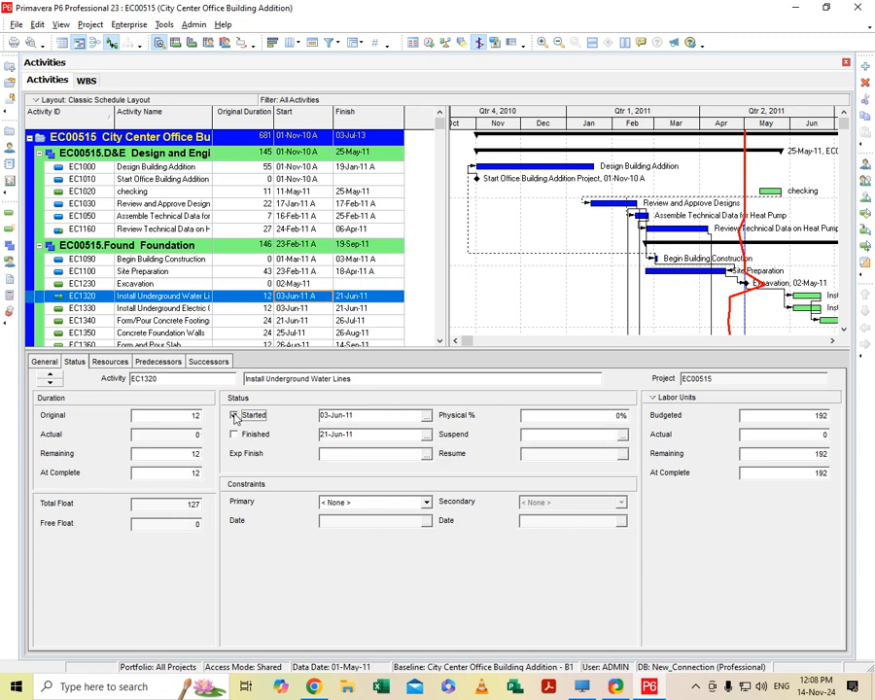
pyautogui.click(597, 416)
pyautogui.click(370, 435)
# - Try Mandatory Start as the primary constraint of Install Underground Water Lines (EC1320), and replace it with Finish On or Before
pyautogui.click(427, 505)
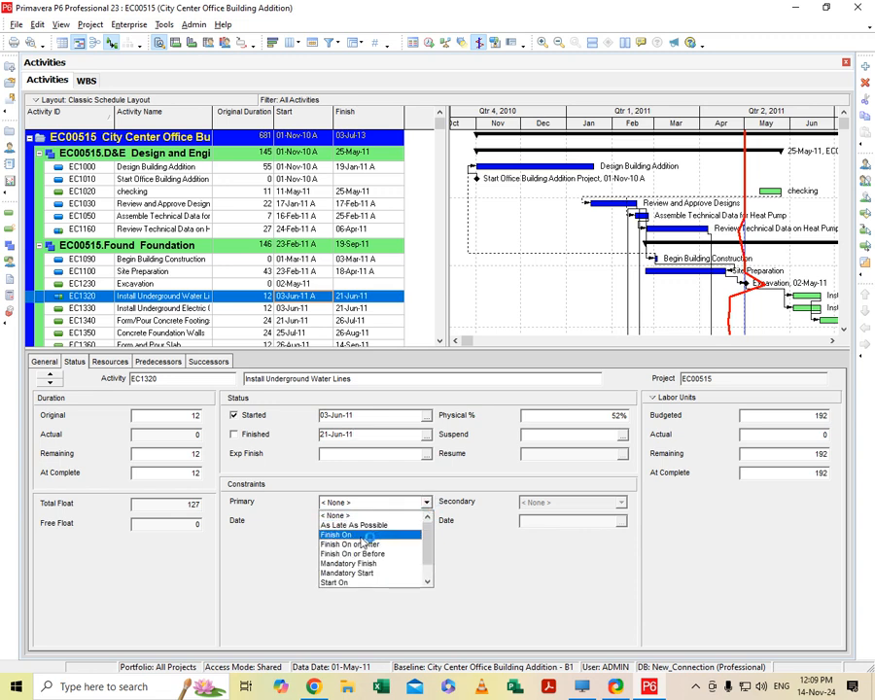
pyautogui.click(348, 573)
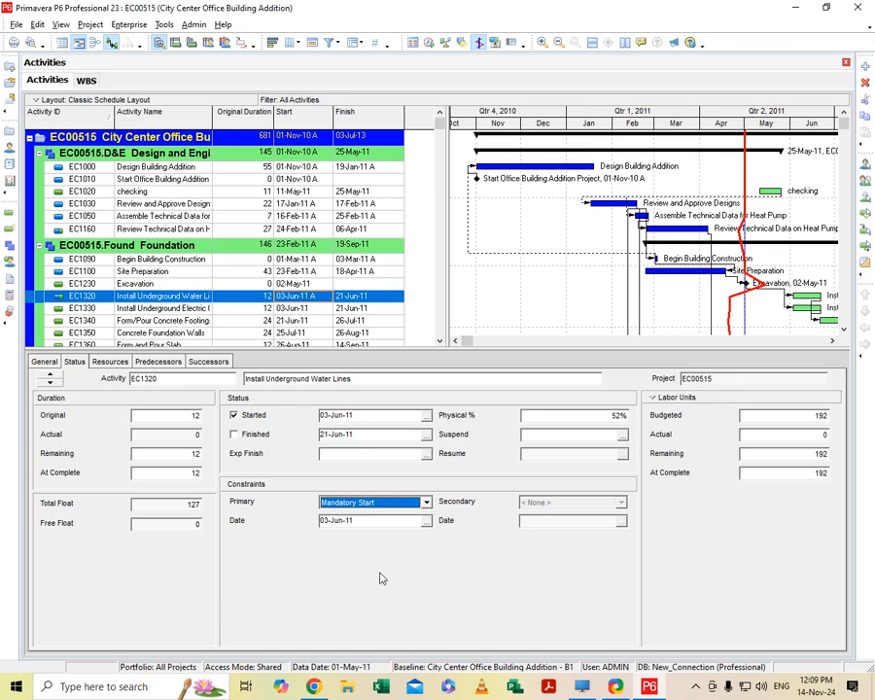
pyautogui.click(426, 503)
pyautogui.click(391, 533)
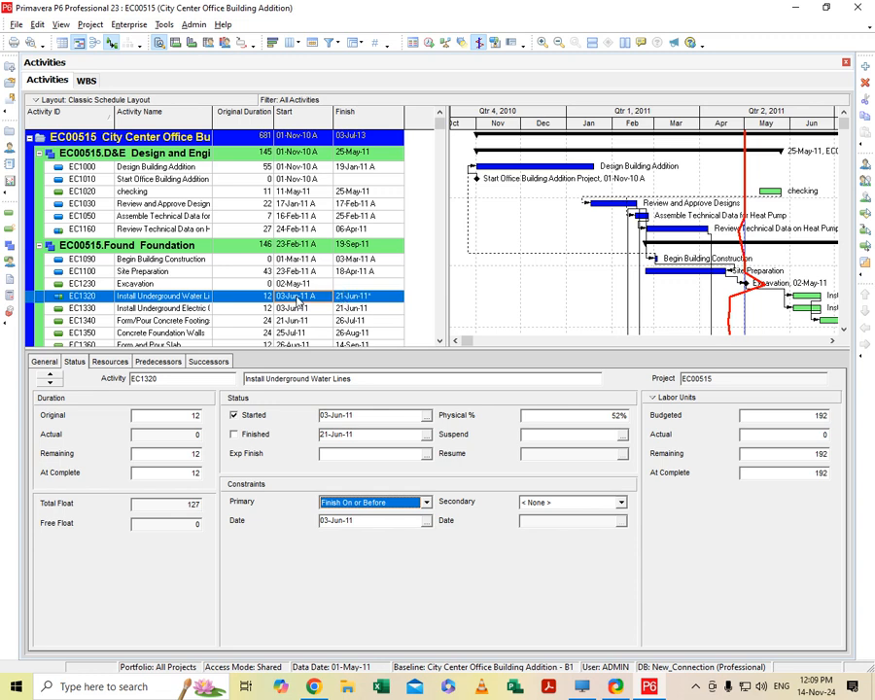
# - Add a Finish On or After secondary constraint to Install Underground Water Lines (EC1320) and set the primary constraint date to 04-Jun-11
pyautogui.click(620, 503)
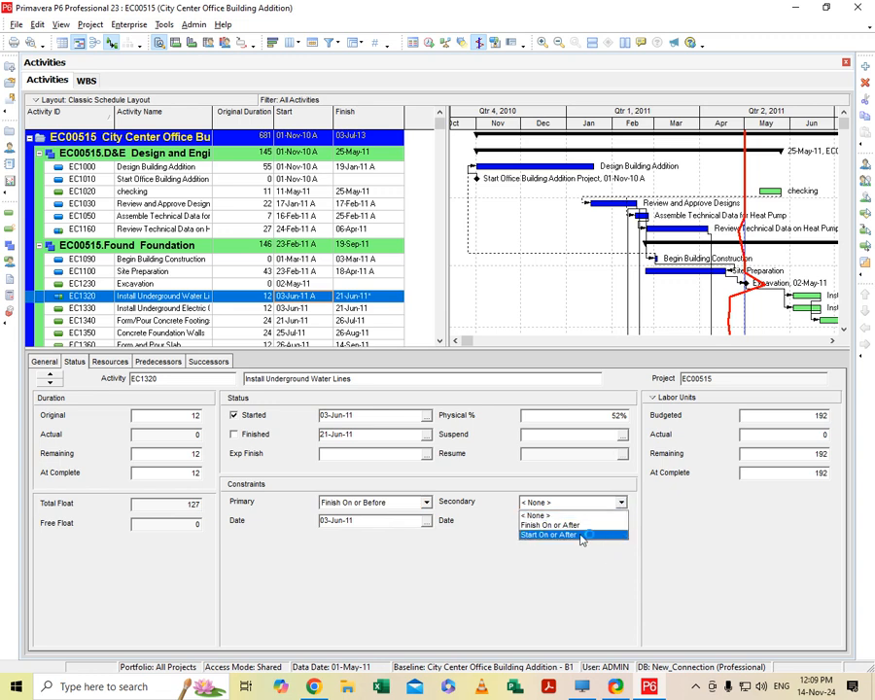
pyautogui.click(580, 525)
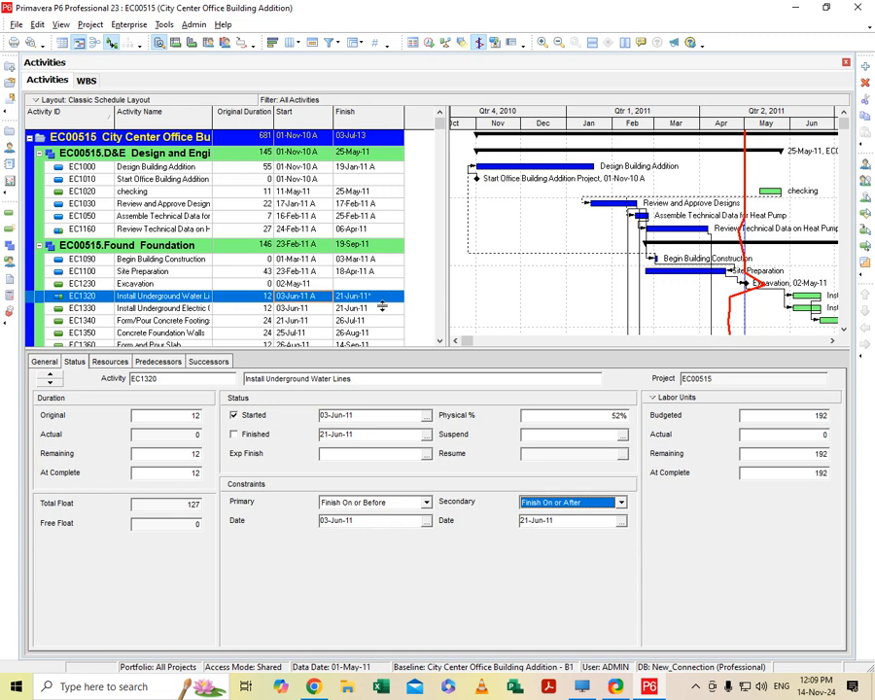
pyautogui.click(425, 521)
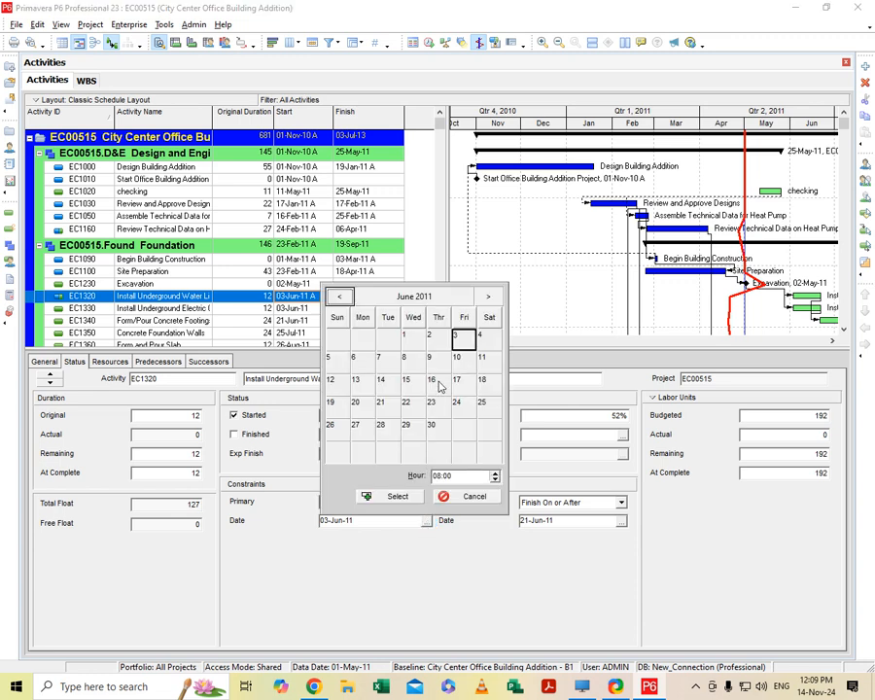
pyautogui.click(481, 338)
pyautogui.click(397, 497)
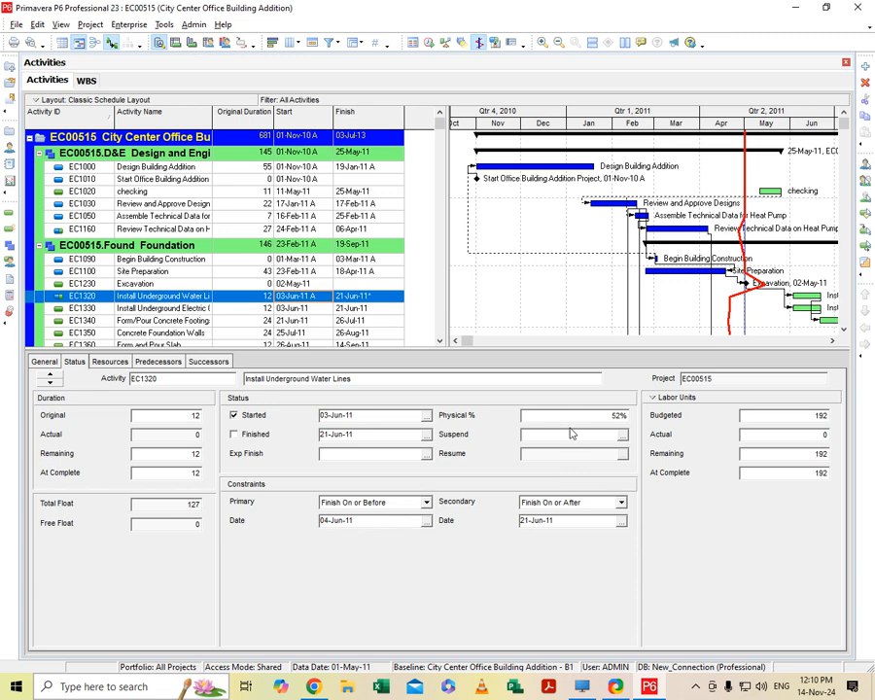
# - Schedule the project using its own data date
pyautogui.scroll(-1, 264, 251)
pyautogui.scroll(-1, 264, 250)
pyautogui.scroll(3, 265, 292)
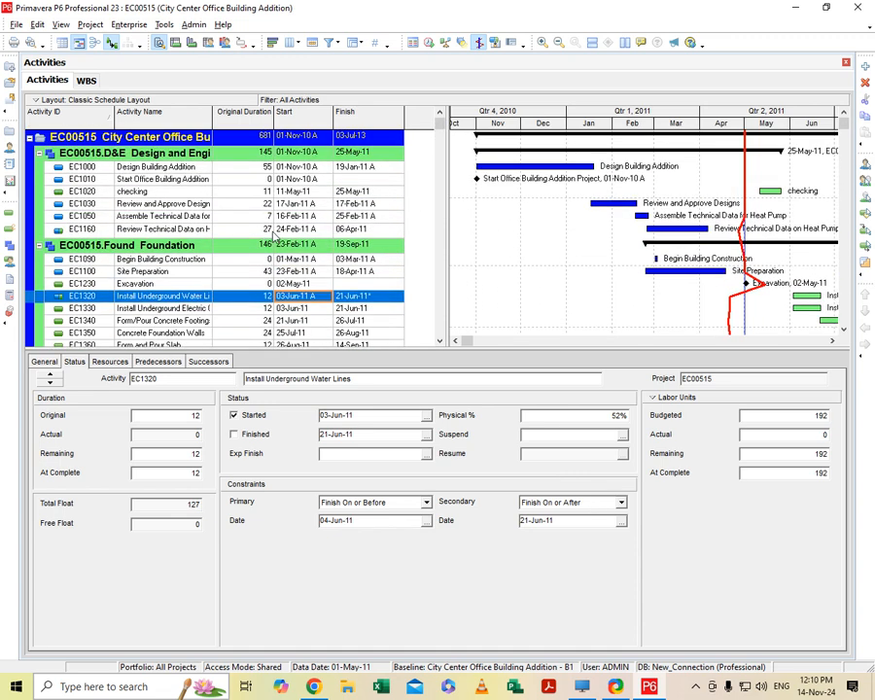
pyautogui.click(432, 46)
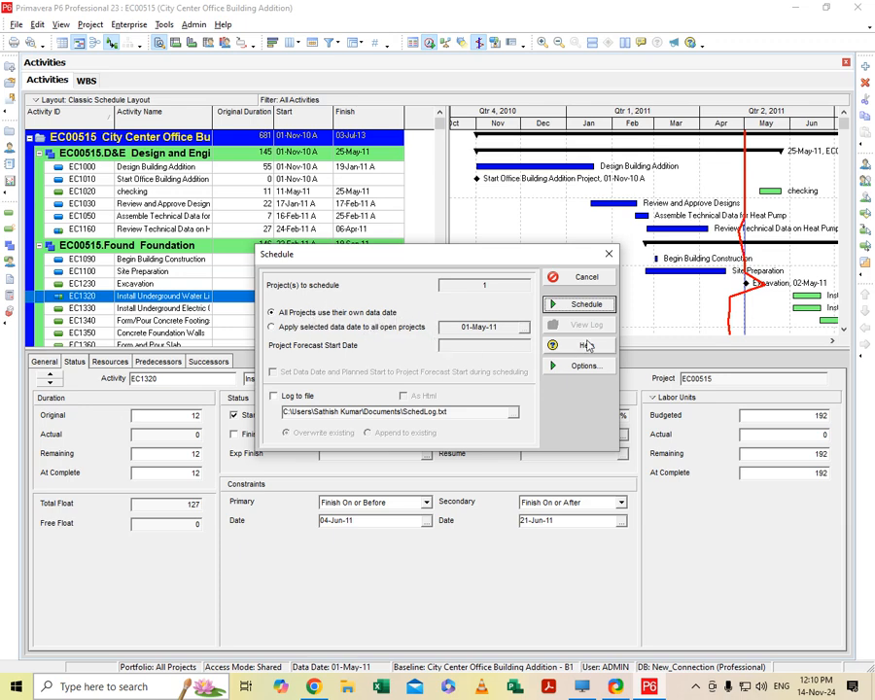
pyautogui.click(589, 304)
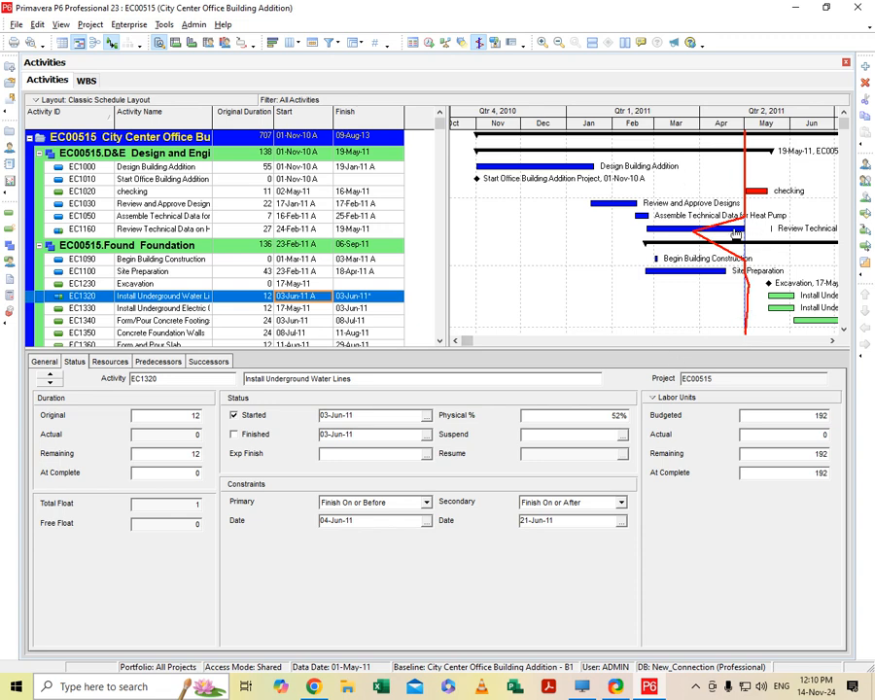
# - Select the checking activity (EC1020) and run the project schedule calculation again
pyautogui.scroll(-2, 725, 309)
pyautogui.scroll(2, 736, 292)
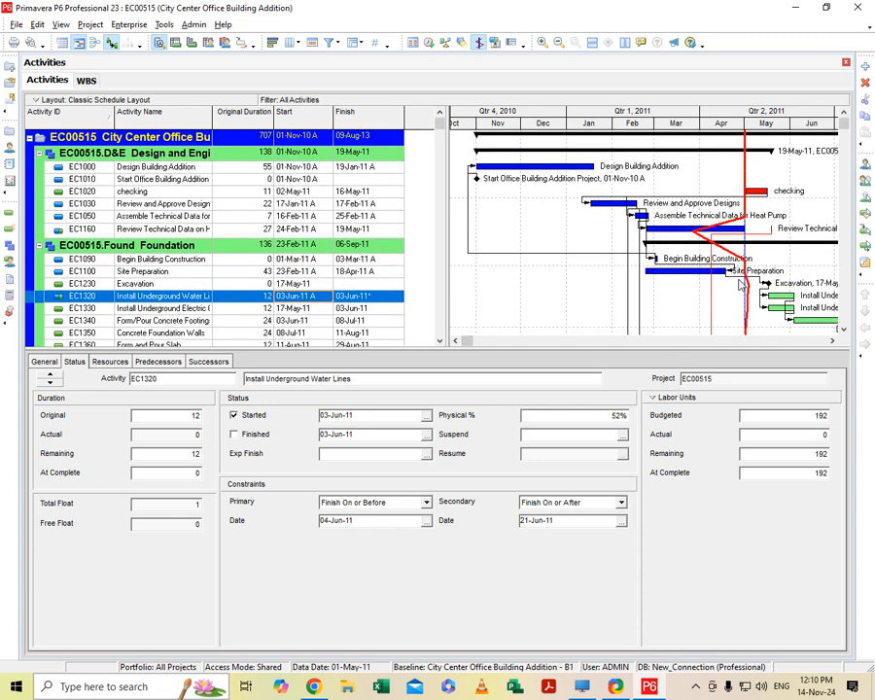
pyautogui.click(301, 193)
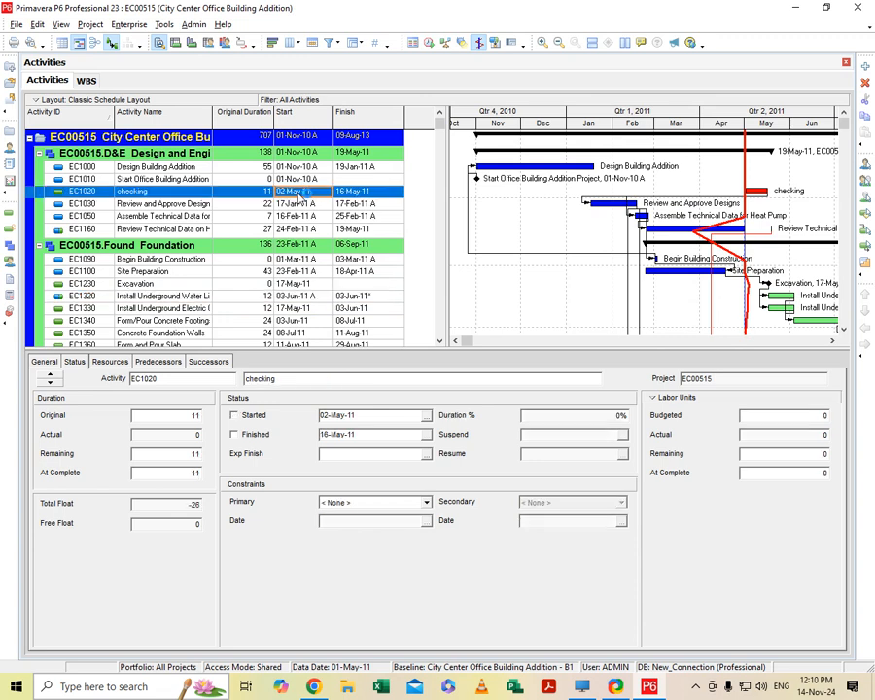
pyautogui.click(429, 44)
pyautogui.click(583, 302)
# - Examine the data date choices and the general scheduling options for the project, keeping each project's own data date
pyautogui.click(428, 43)
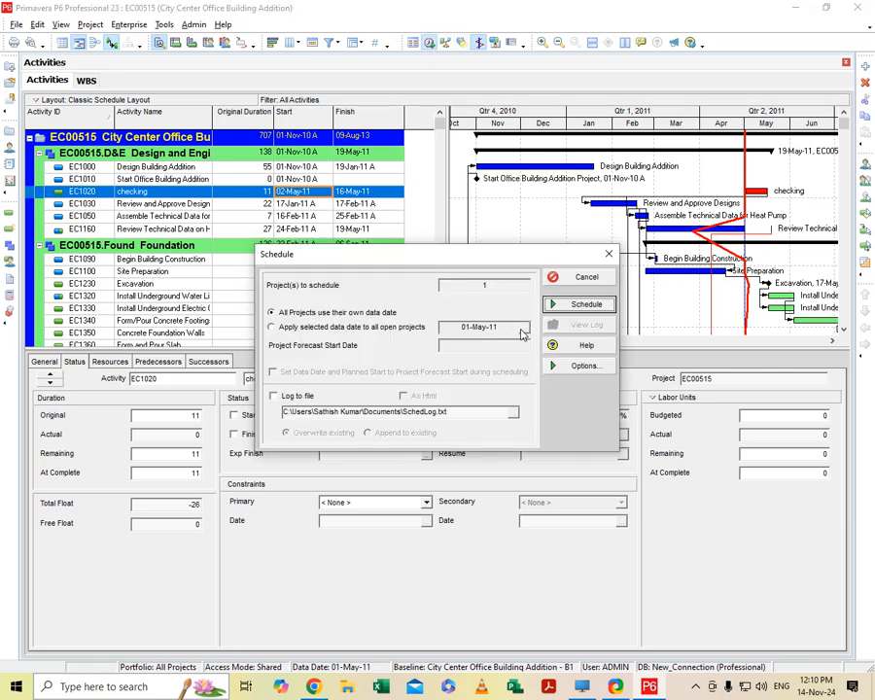
pyautogui.click(272, 328)
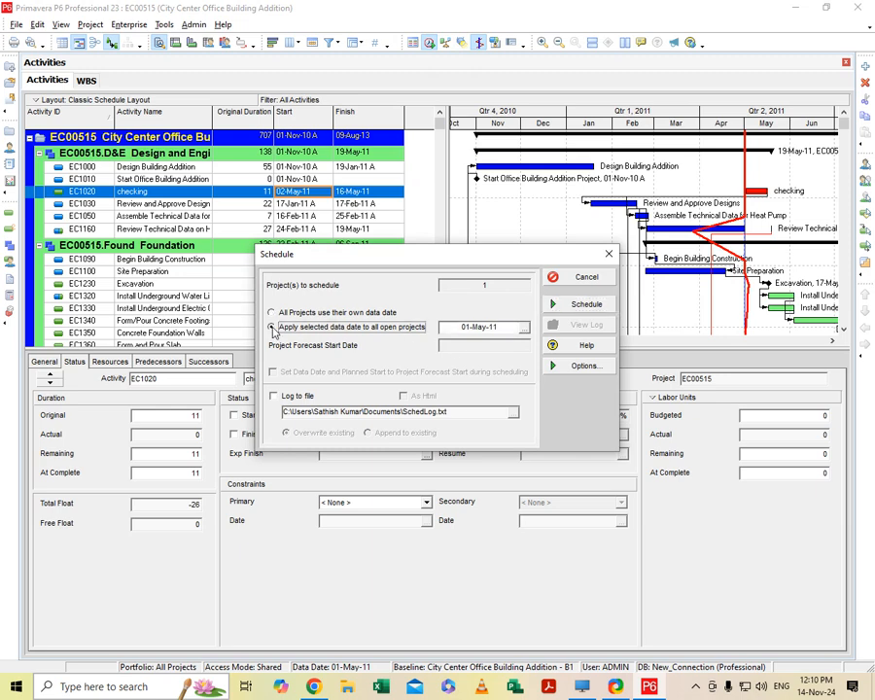
pyautogui.click(524, 331)
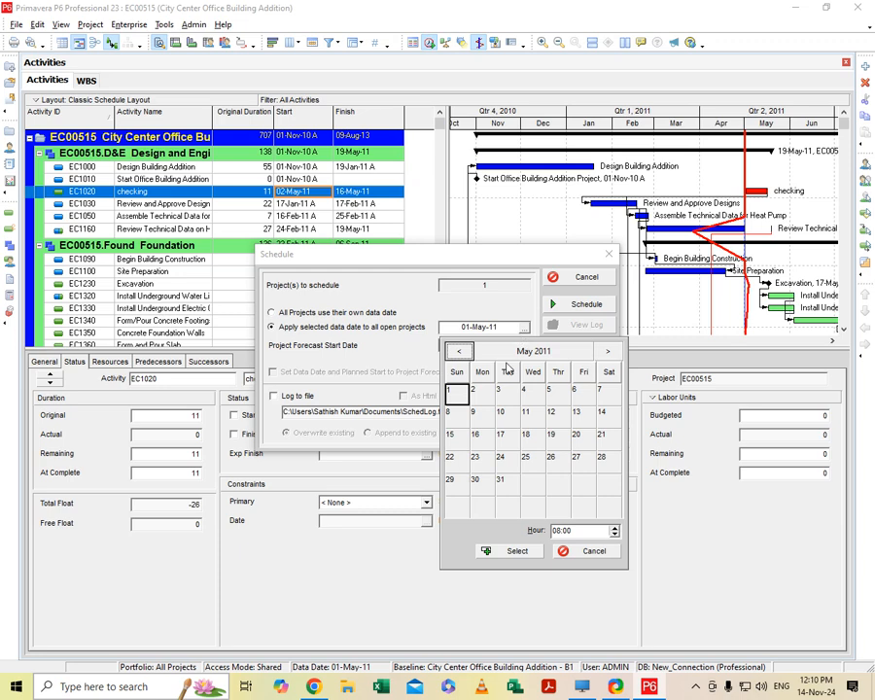
pyautogui.click(566, 552)
pyautogui.click(286, 318)
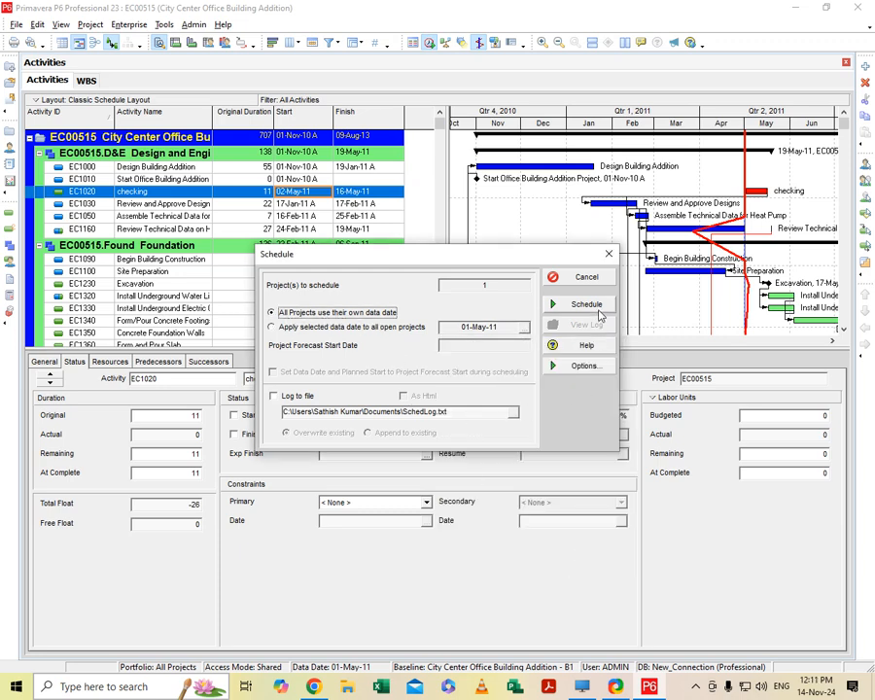
pyautogui.click(584, 367)
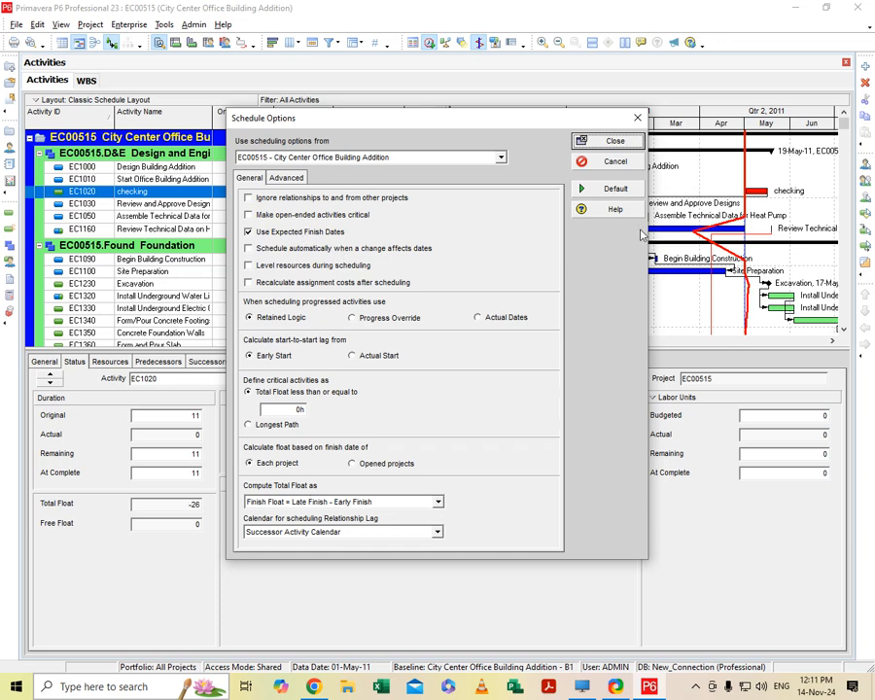
pyautogui.click(637, 118)
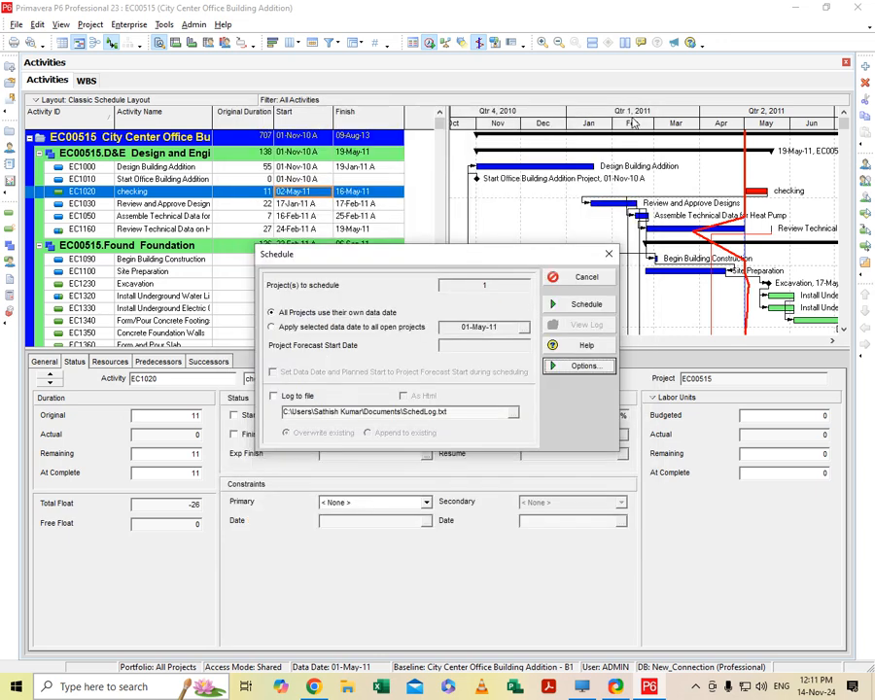
# - Recheck the general scheduling options without changing them, and reschedule the project using its own data date
pyautogui.click(579, 364)
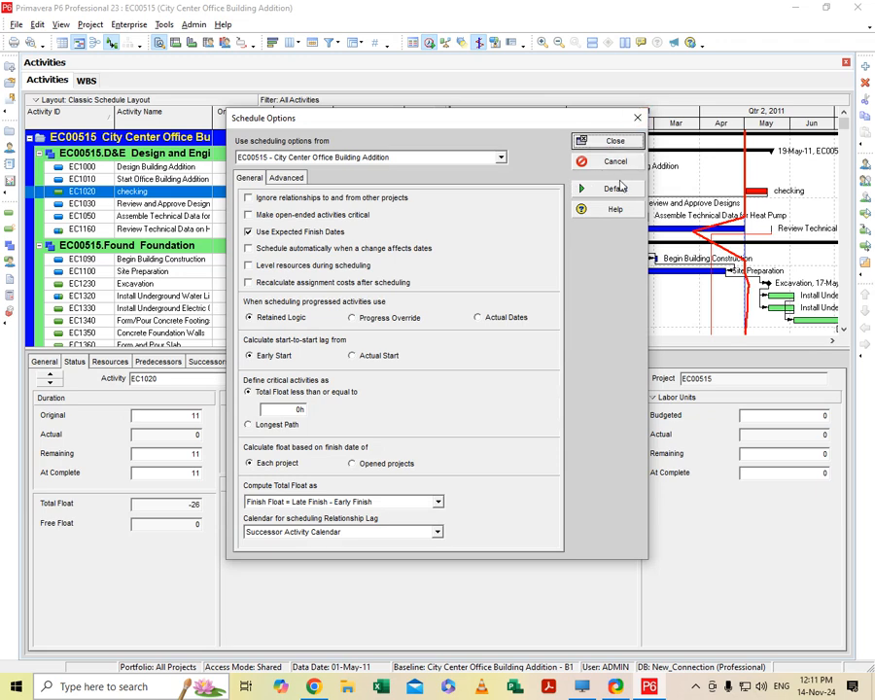
pyautogui.click(609, 141)
pyautogui.click(589, 304)
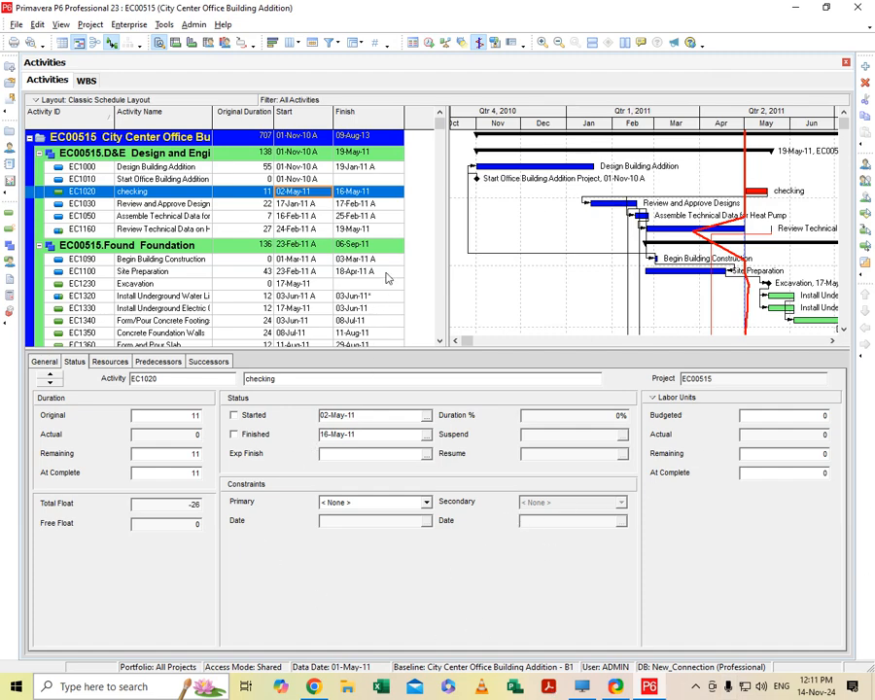
# - Examine the activities' start and finish dates, Gantt bars and progress line across all WBS sections, from Design and Engineering through Interior Finishes
pyautogui.scroll(-2, 390, 275)
pyautogui.scroll(2, 394, 272)
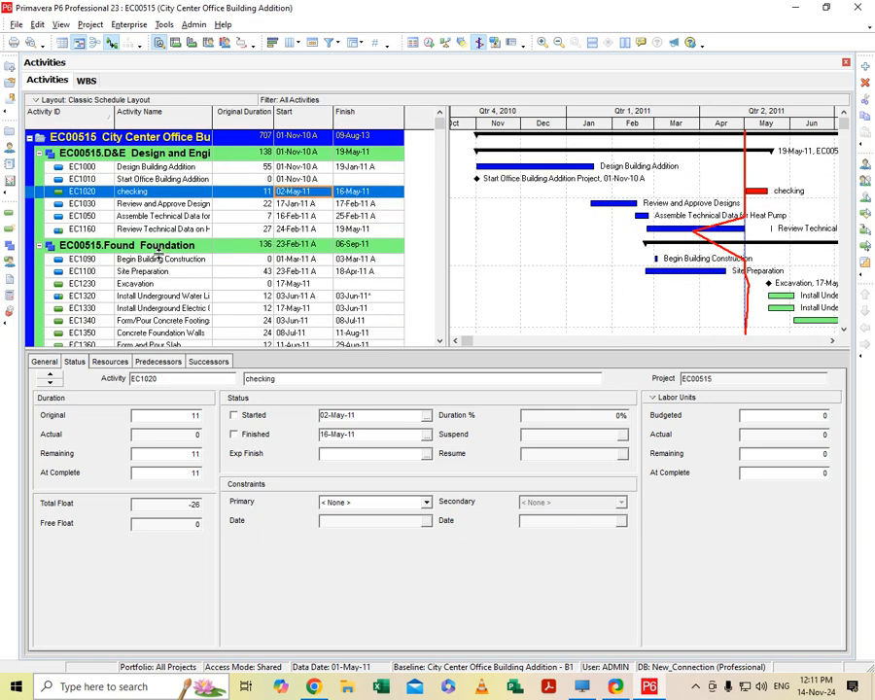
pyautogui.scroll(-2, 136, 238)
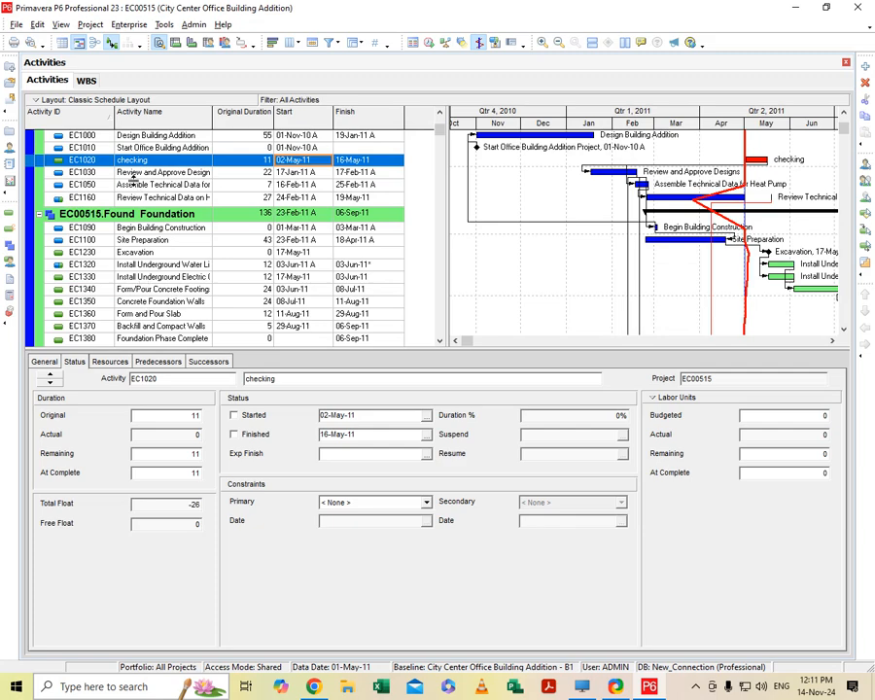
pyautogui.scroll(-1, 109, 183)
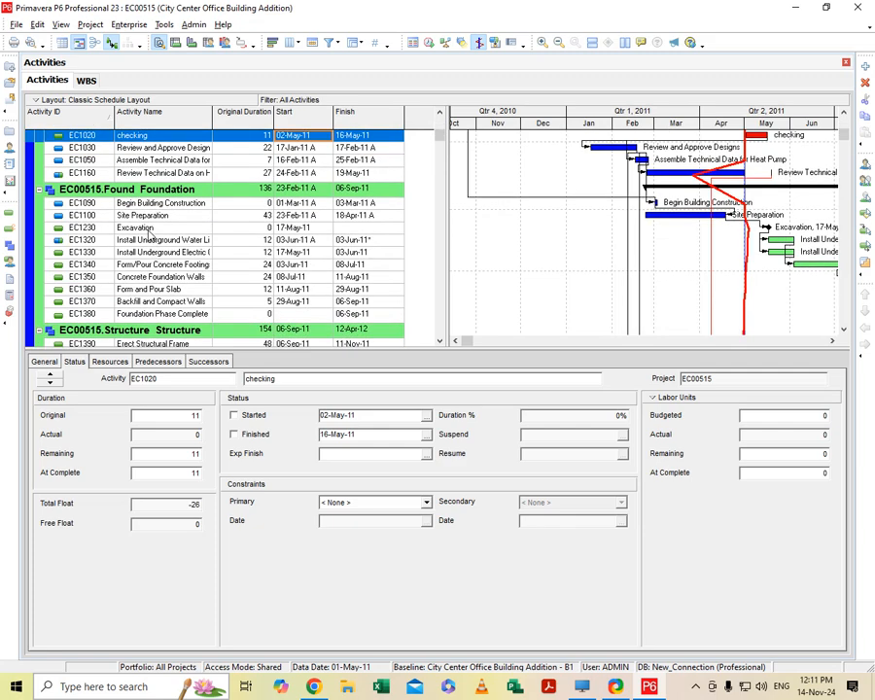
pyautogui.scroll(-2, 136, 253)
pyautogui.scroll(-5, 157, 297)
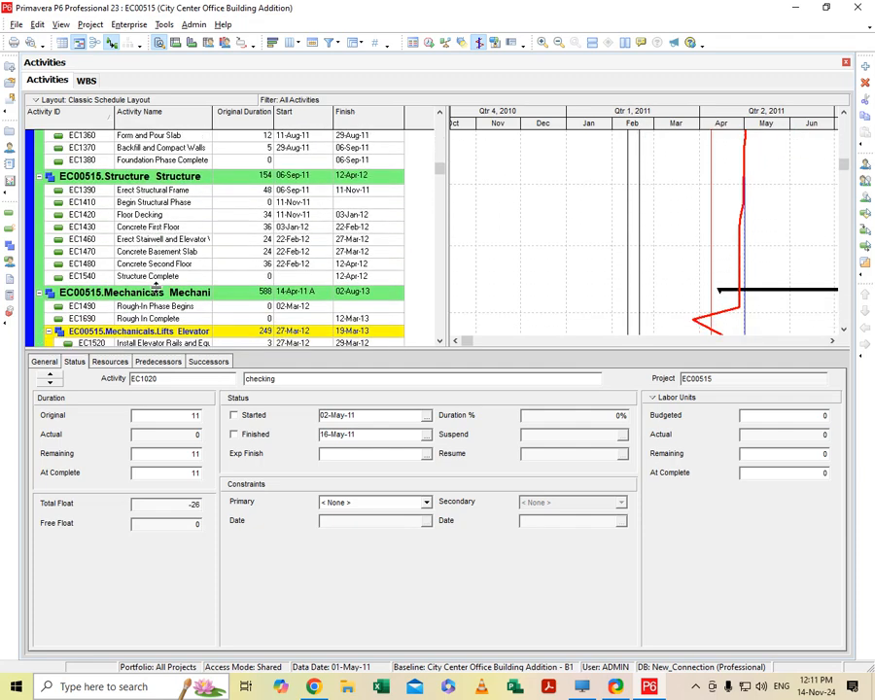
pyautogui.scroll(-2, 155, 288)
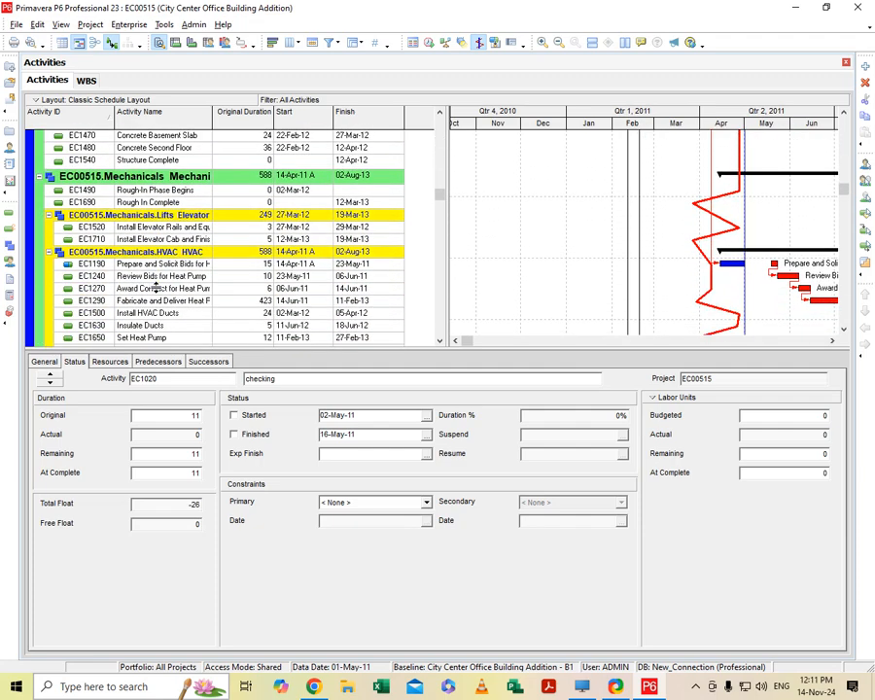
pyautogui.scroll(-4, 155, 288)
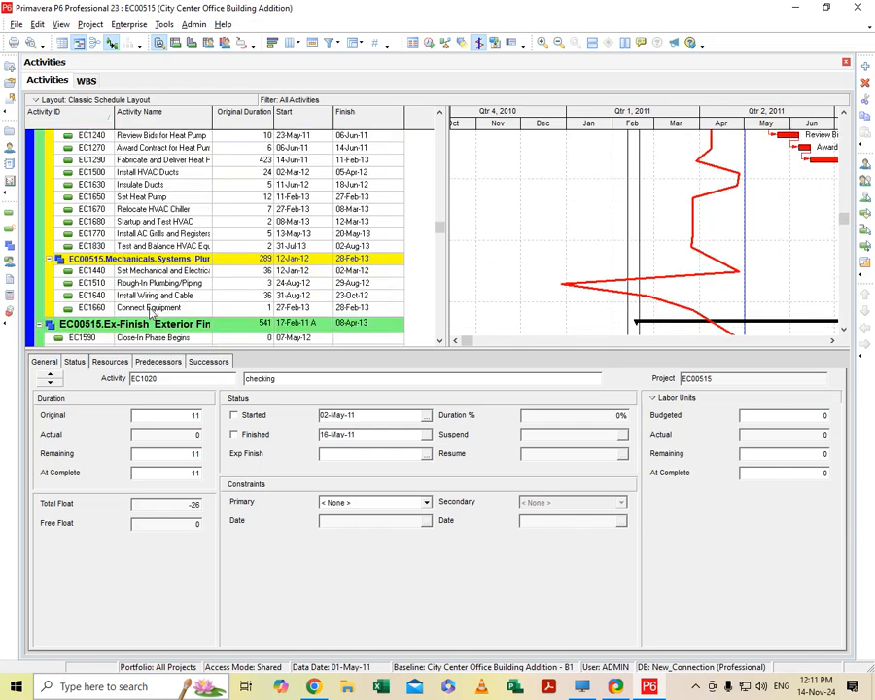
pyautogui.scroll(-3, 159, 265)
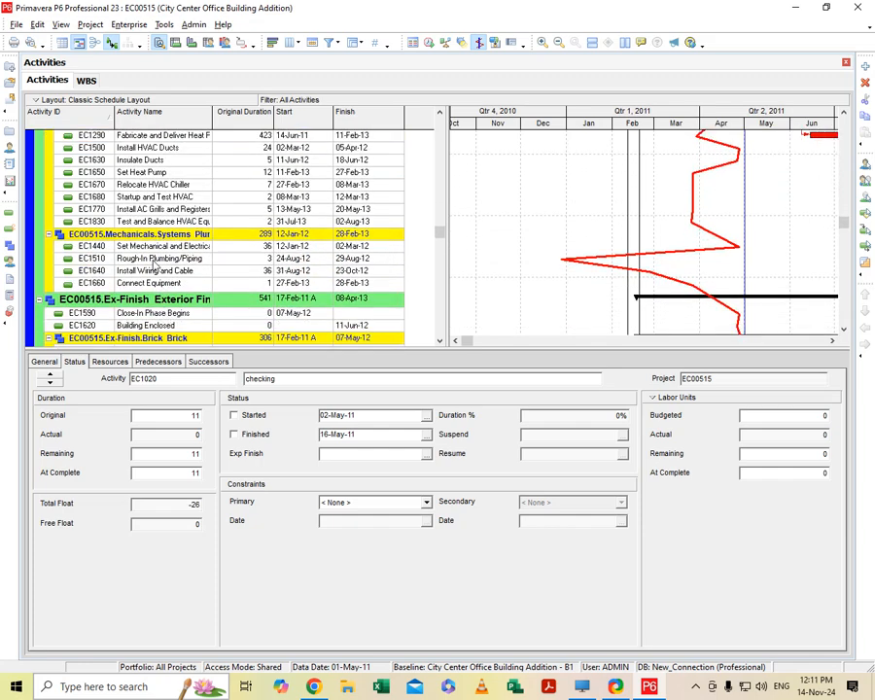
pyautogui.scroll(-2, 166, 287)
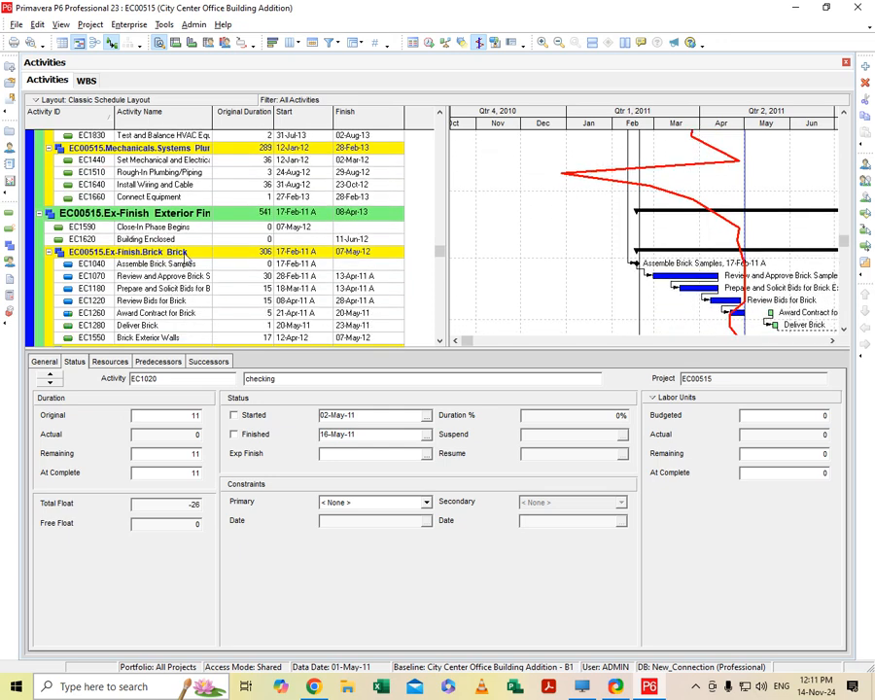
pyautogui.scroll(-2, 158, 246)
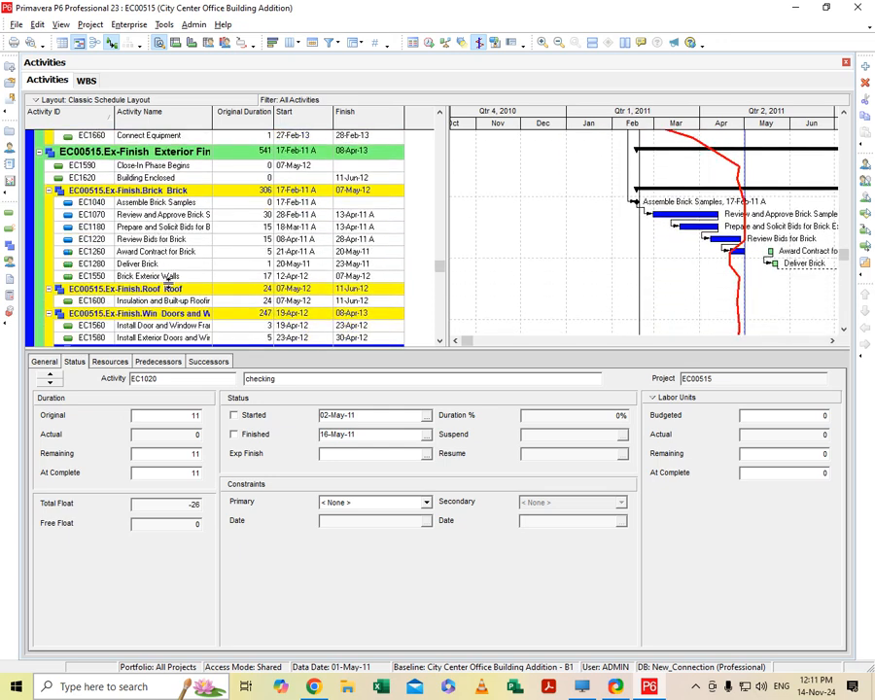
pyautogui.scroll(-3, 170, 279)
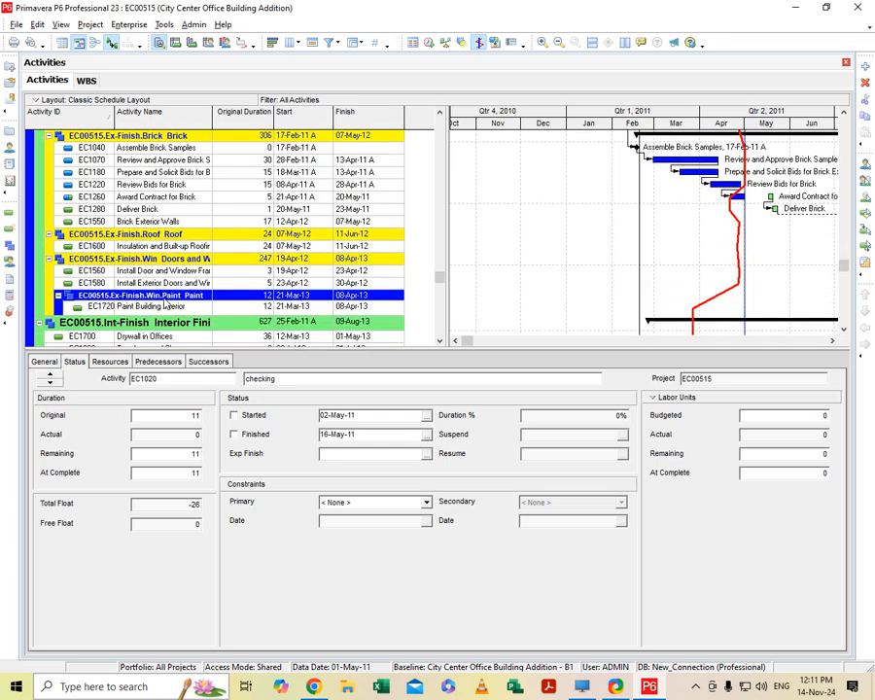
pyautogui.scroll(-6, 165, 305)
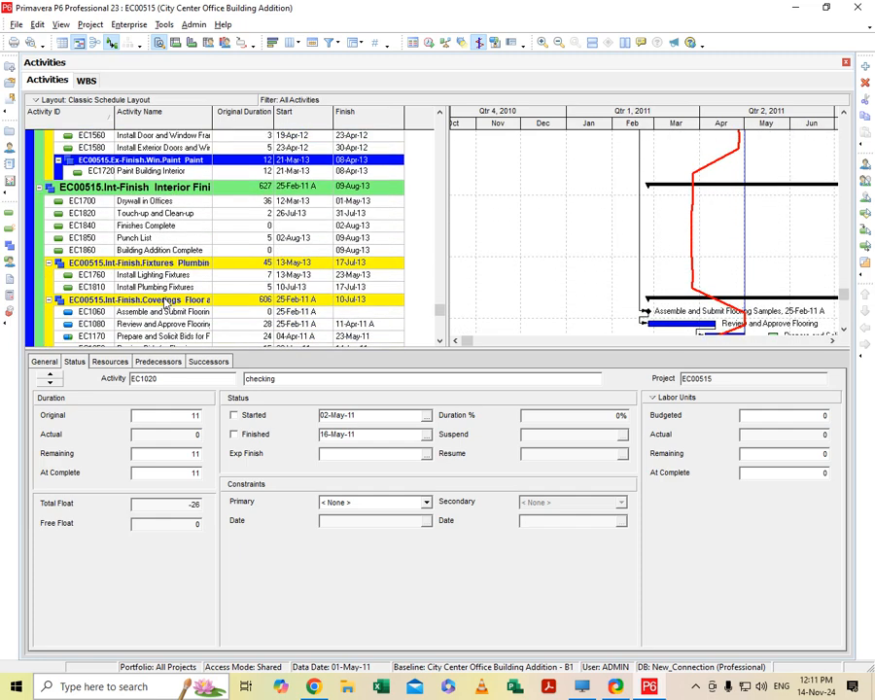
pyautogui.scroll(-4, 165, 305)
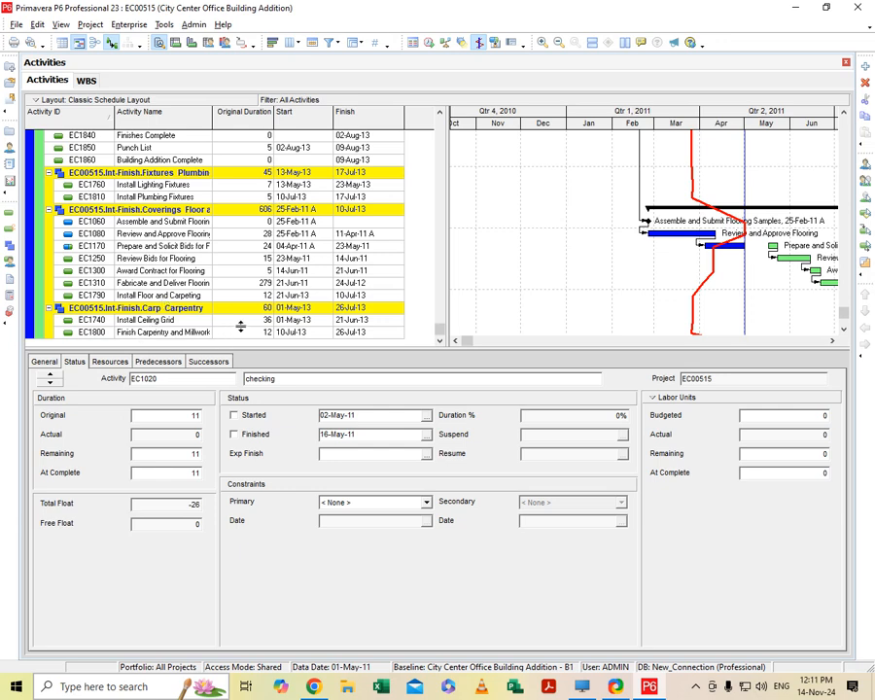
pyautogui.scroll(14, 245, 329)
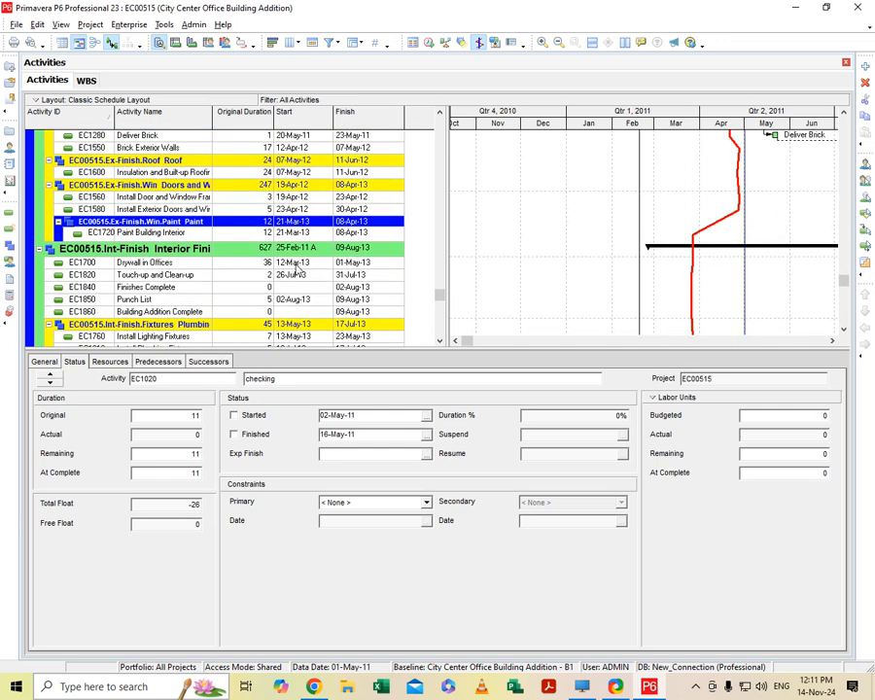
pyautogui.scroll(8, 303, 288)
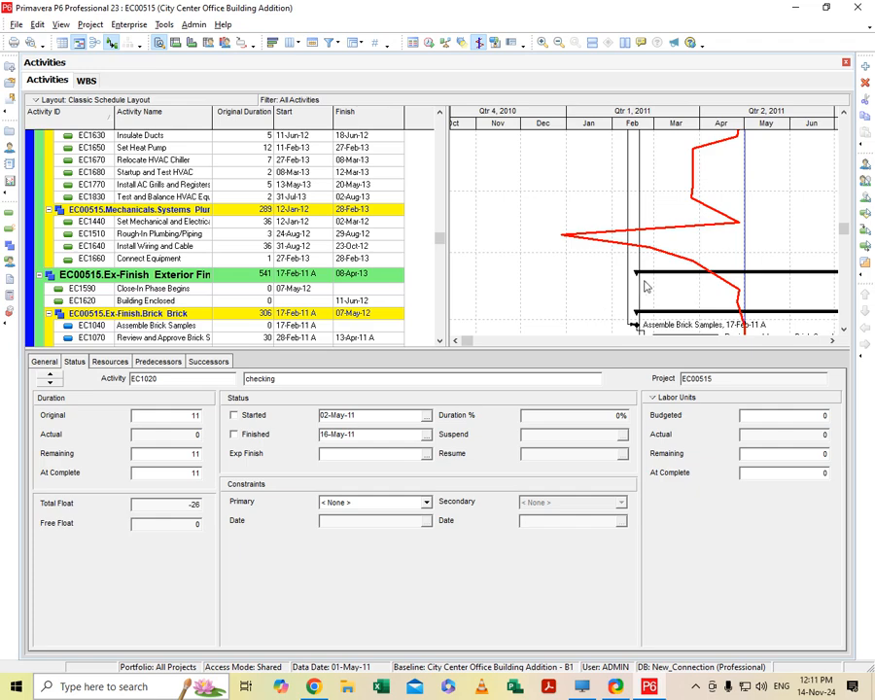
pyautogui.scroll(5, 653, 289)
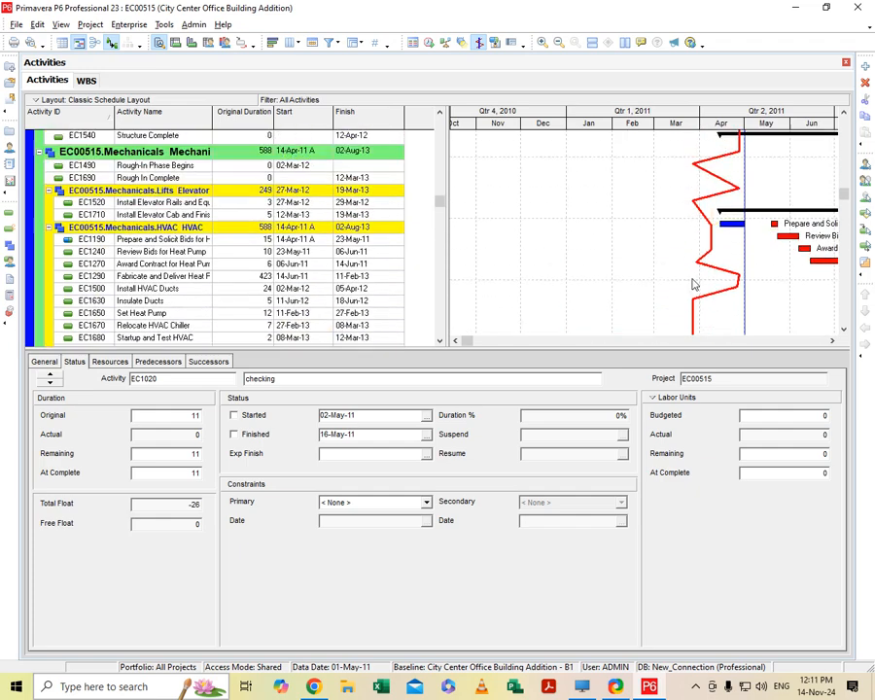
pyautogui.scroll(6, 696, 285)
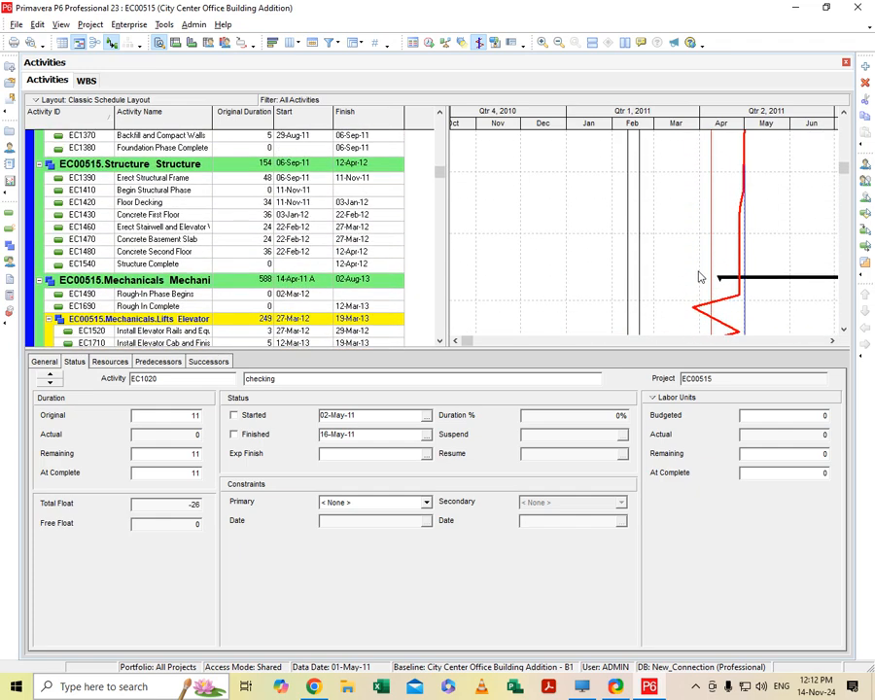
pyautogui.scroll(5, 698, 277)
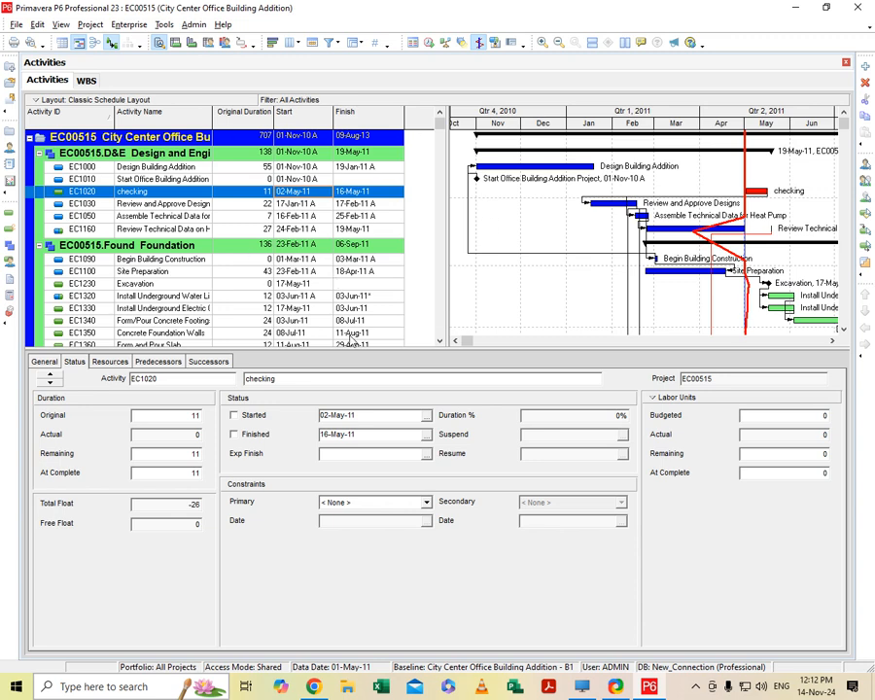
pyautogui.scroll(-2, 358, 288)
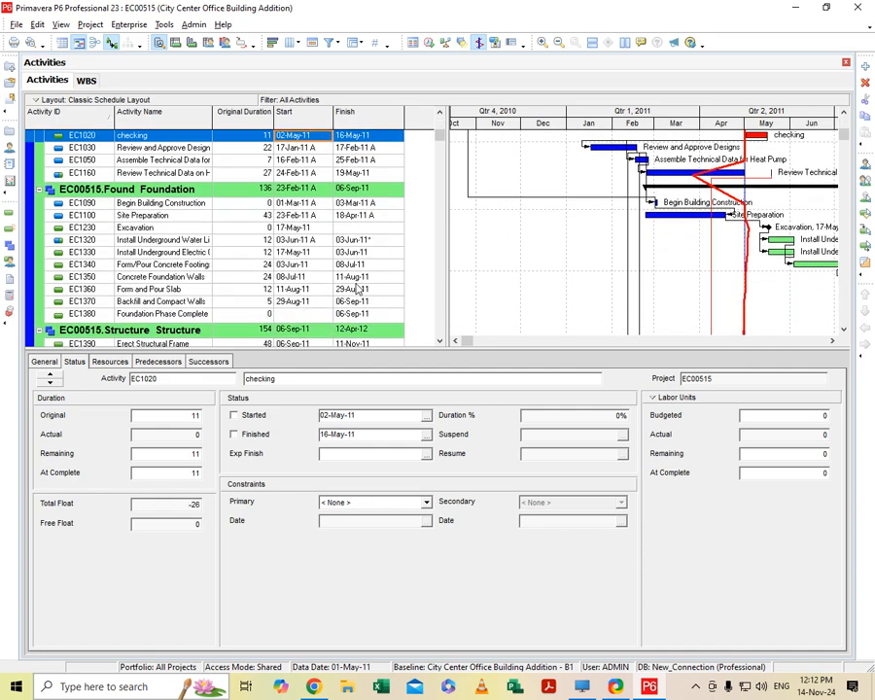
pyautogui.scroll(2, 358, 288)
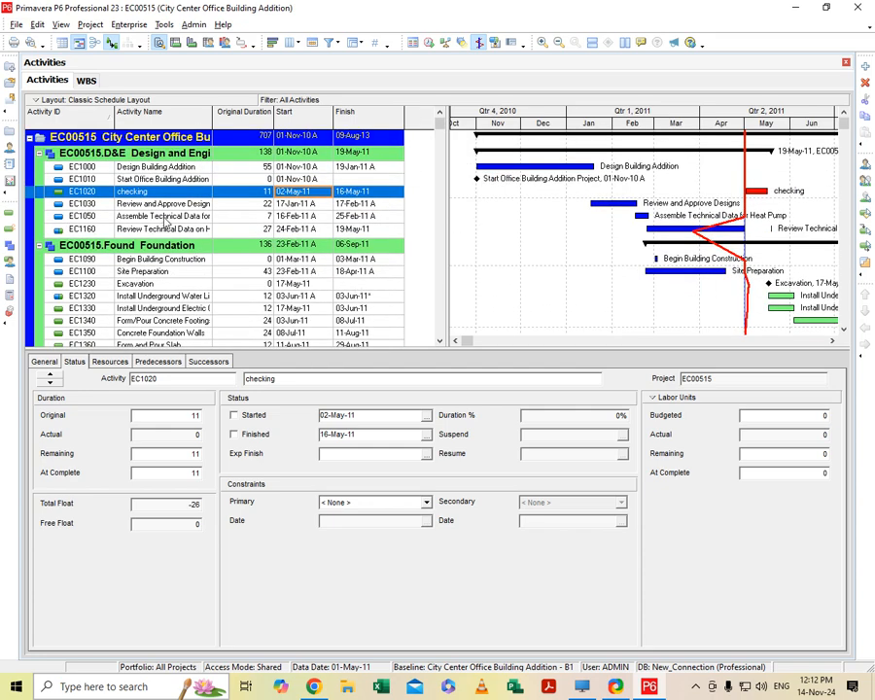